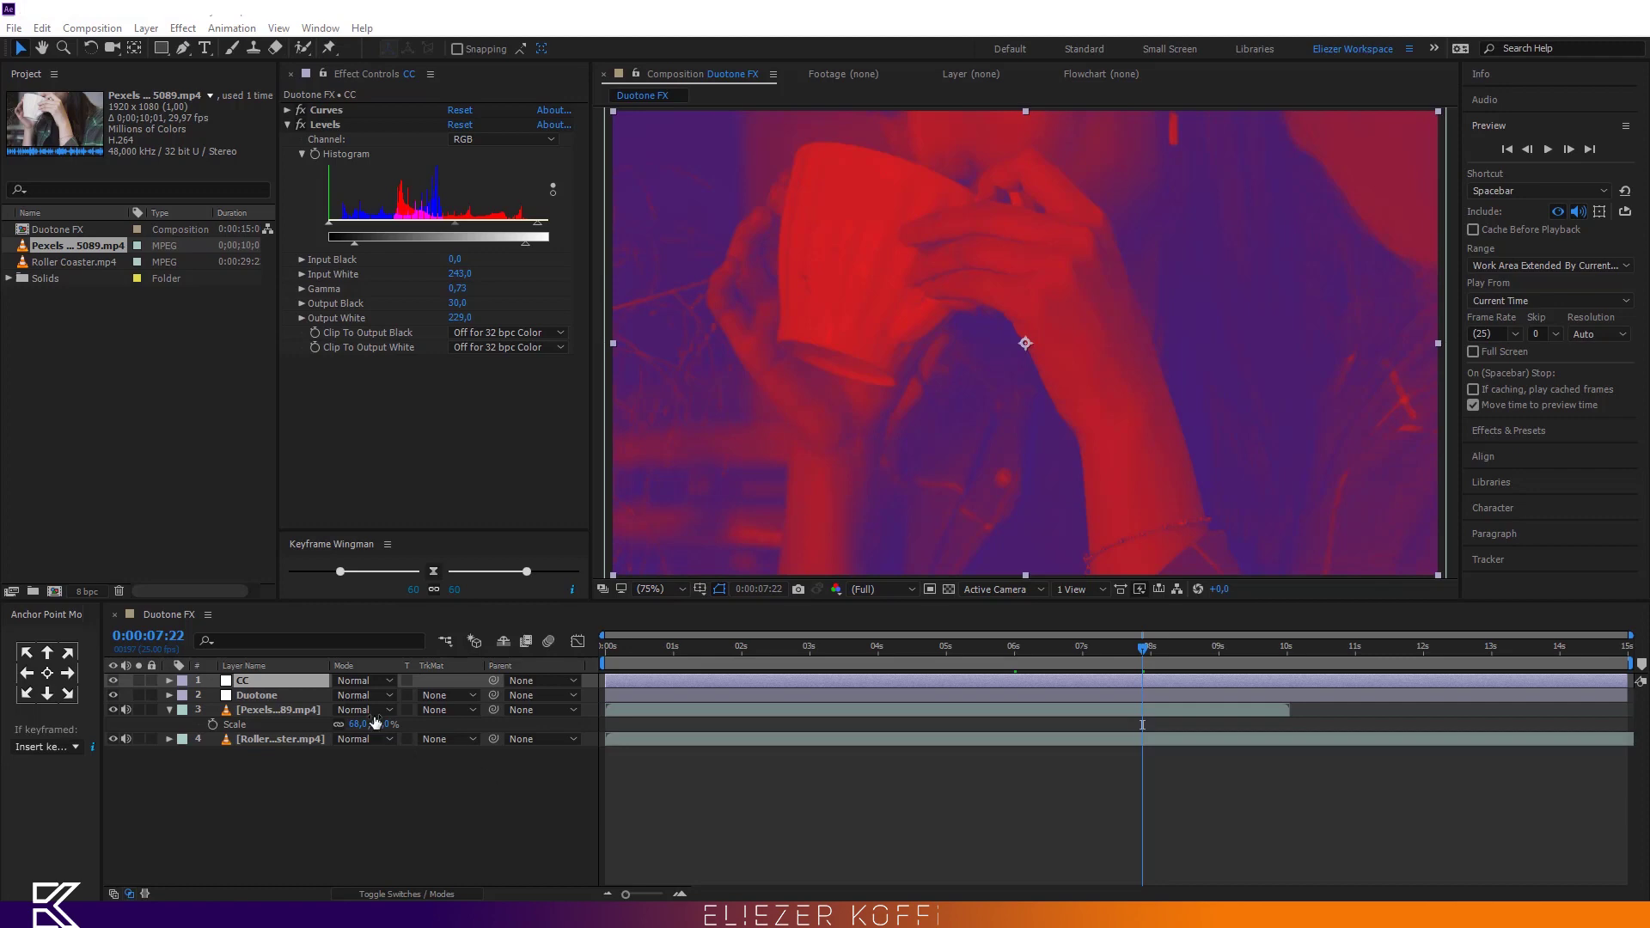
# - Inspect the effects applied to the Duotone layer and the CC layer in the finished composition
pyautogui.click(254, 696)
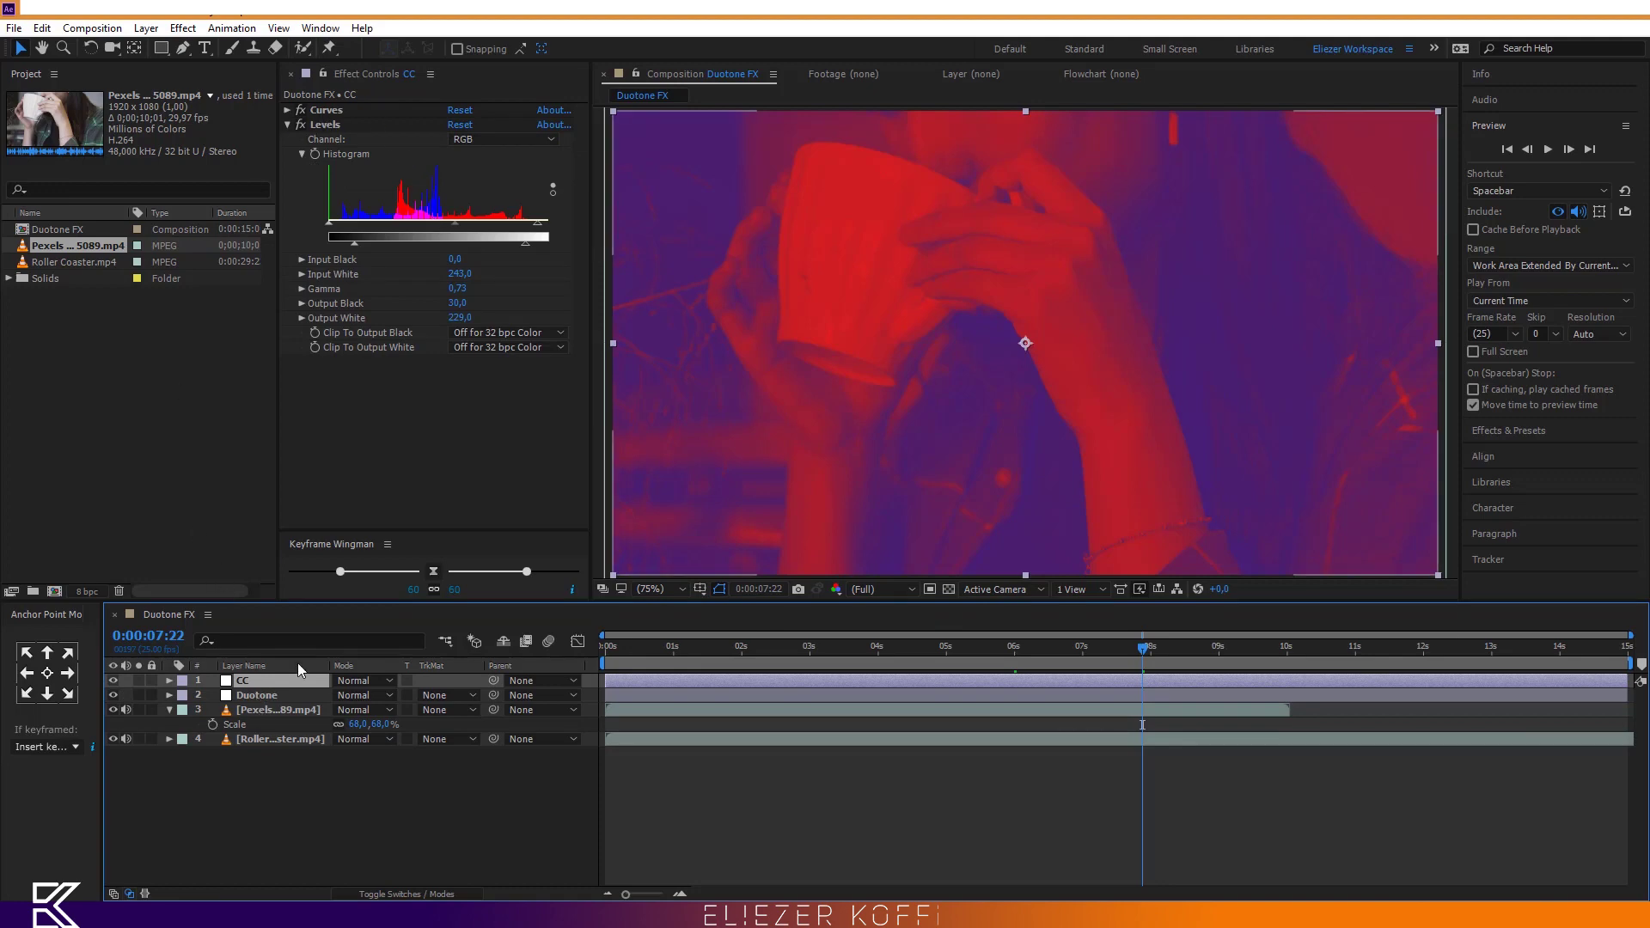
pyautogui.click(258, 696)
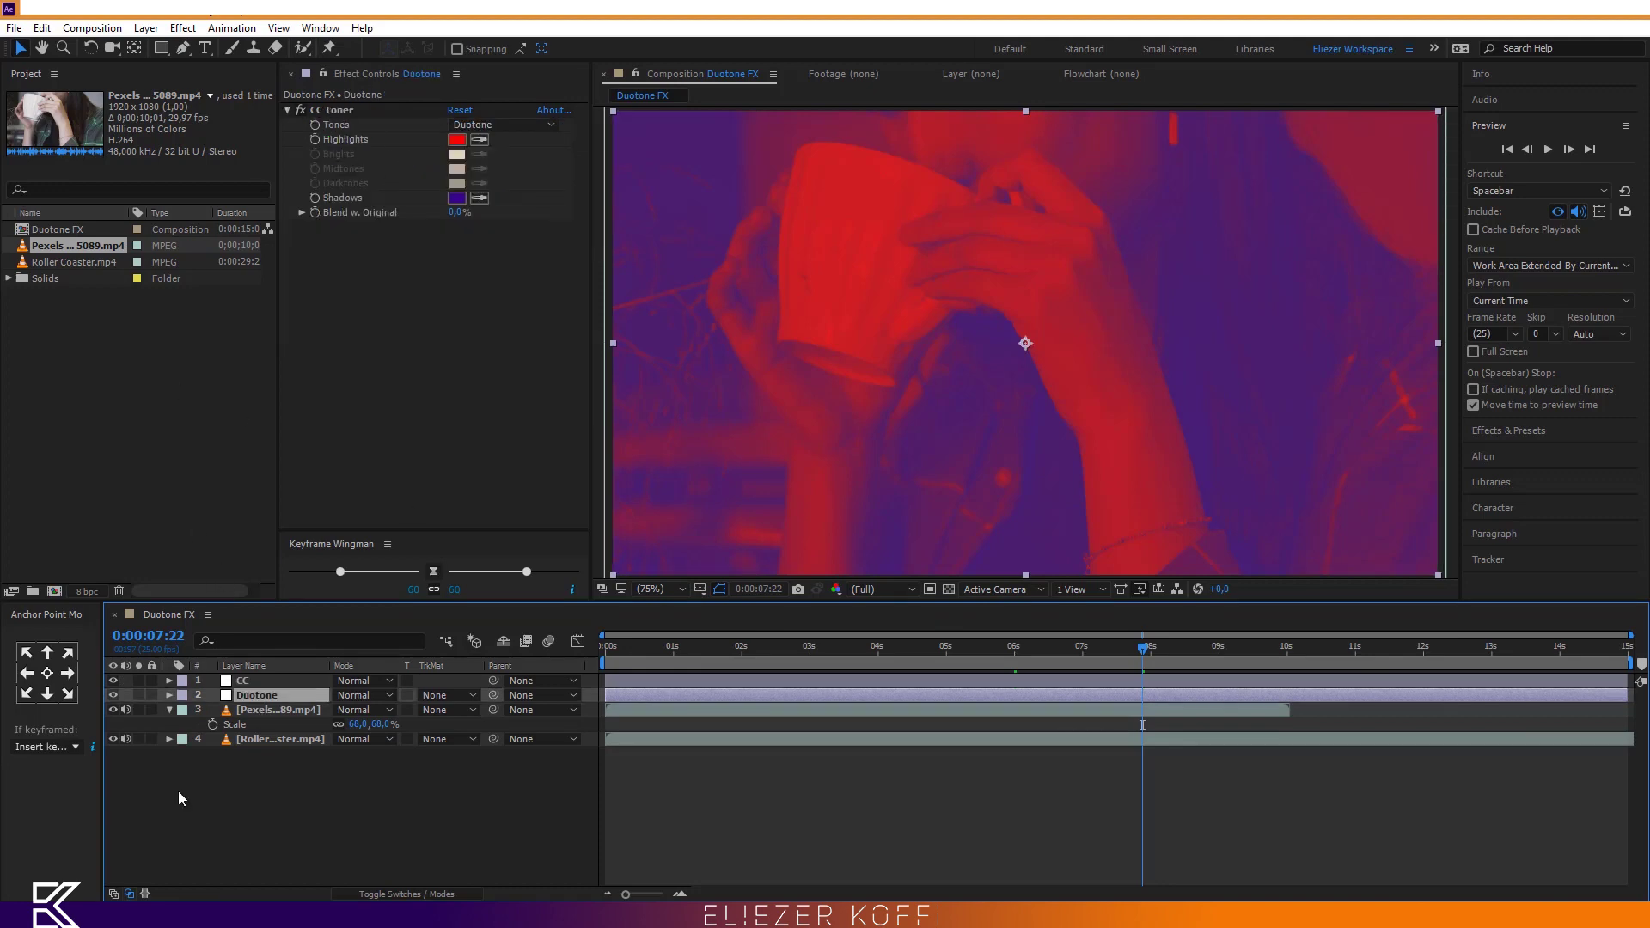
pyautogui.click(240, 681)
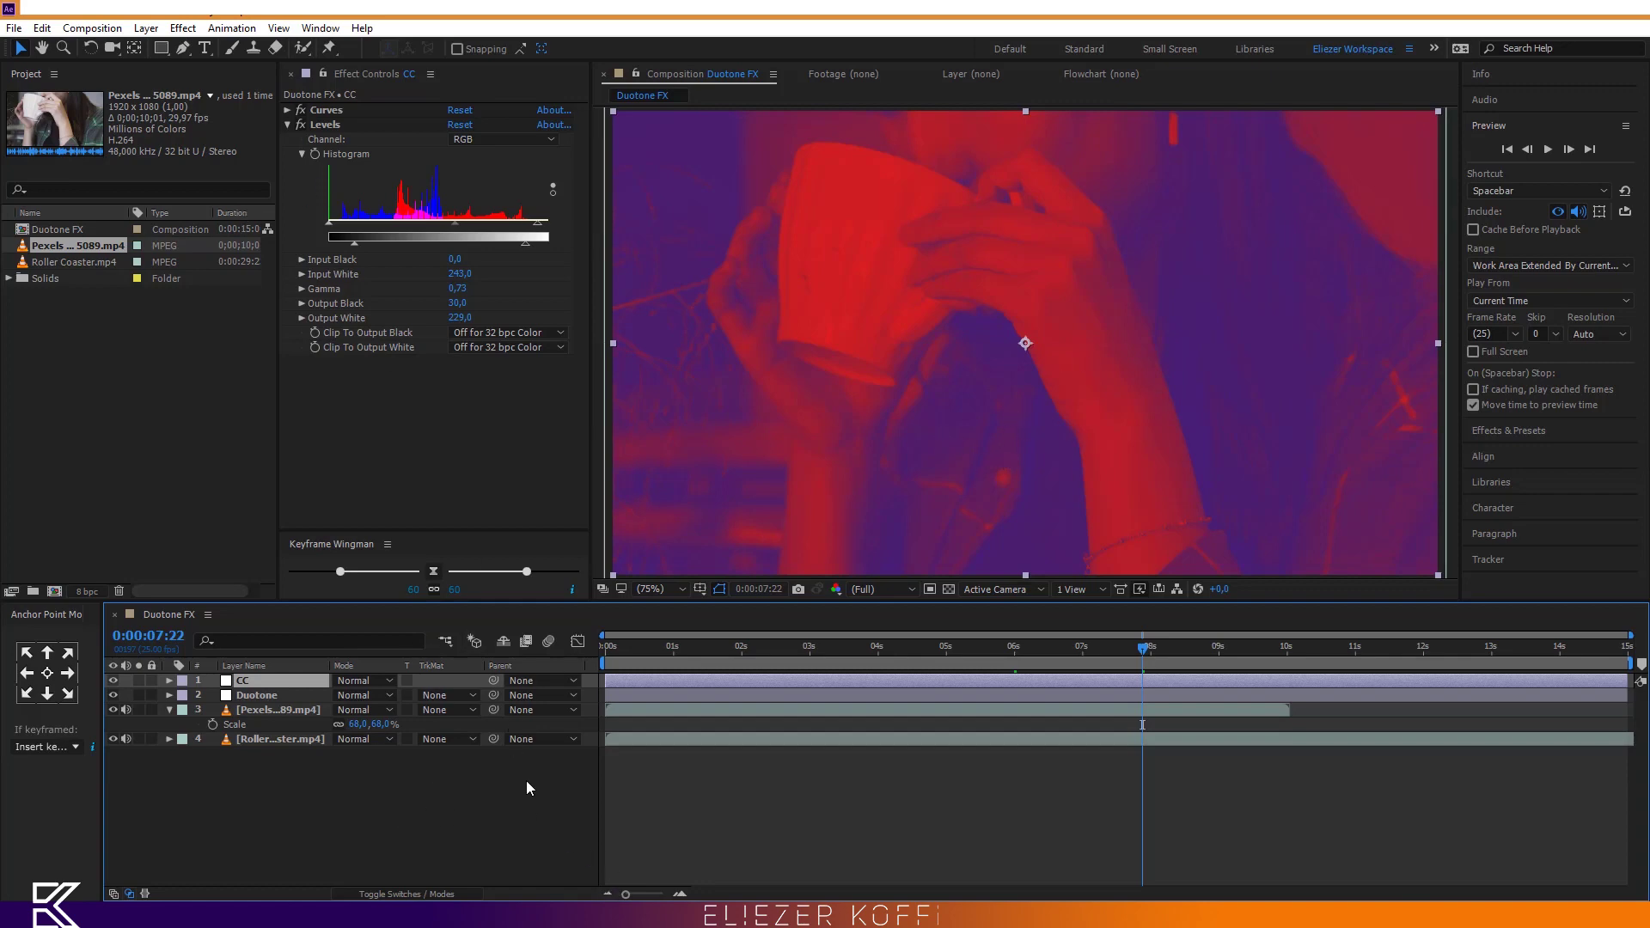
# - Close the current project without saving the changes
pyautogui.click(15, 28)
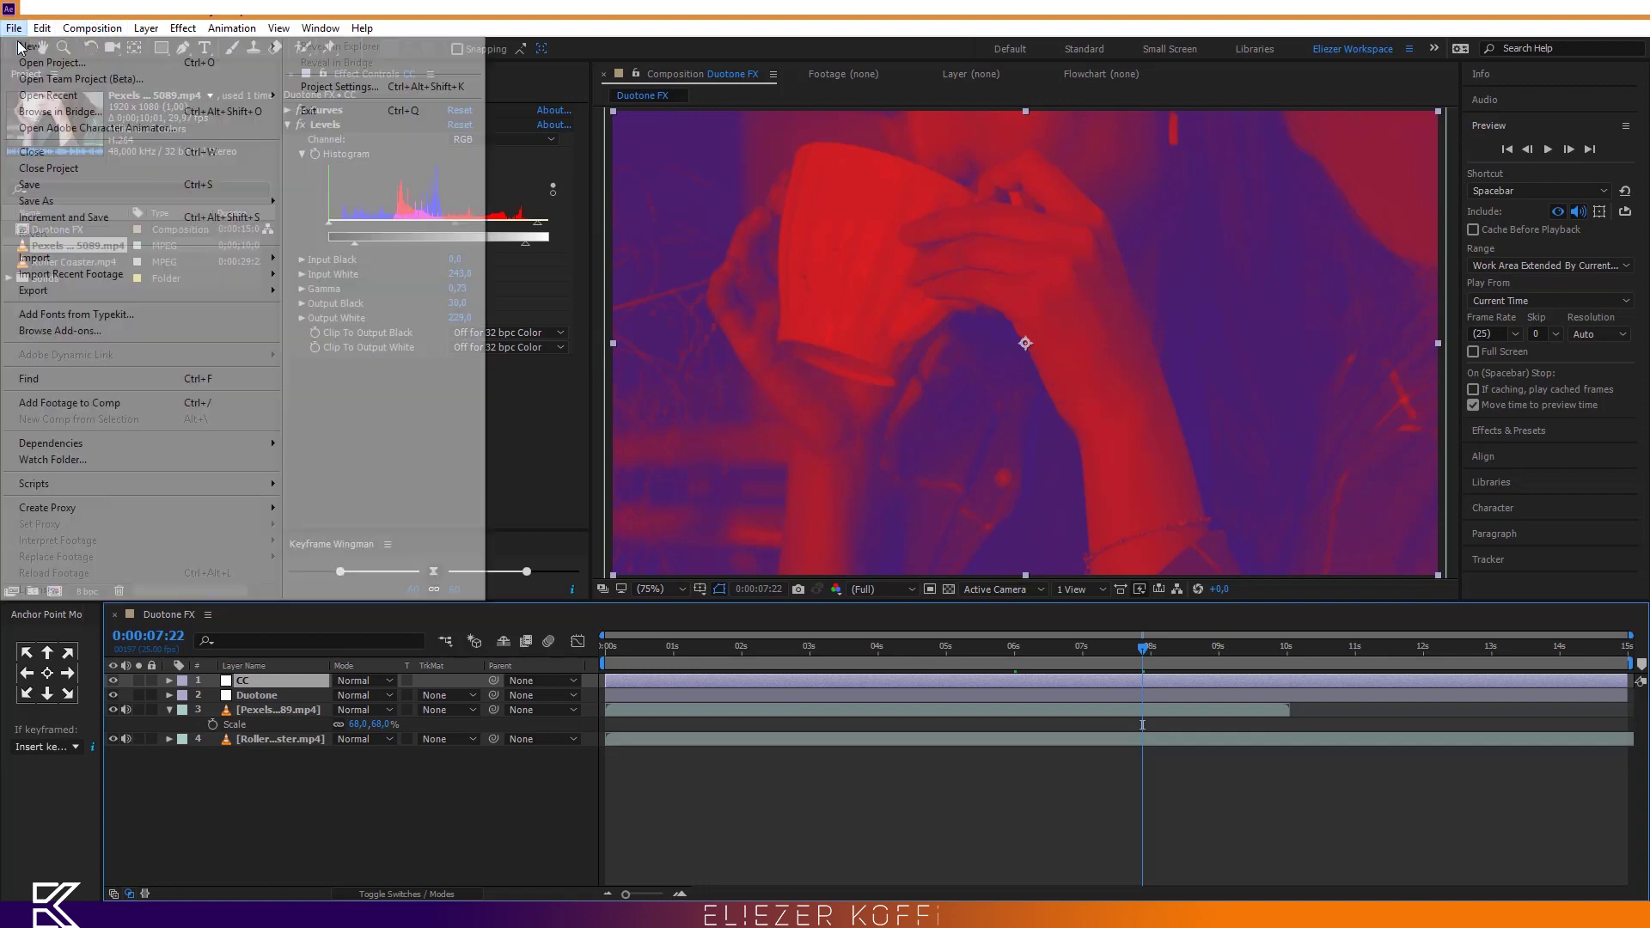
pyautogui.click(97, 171)
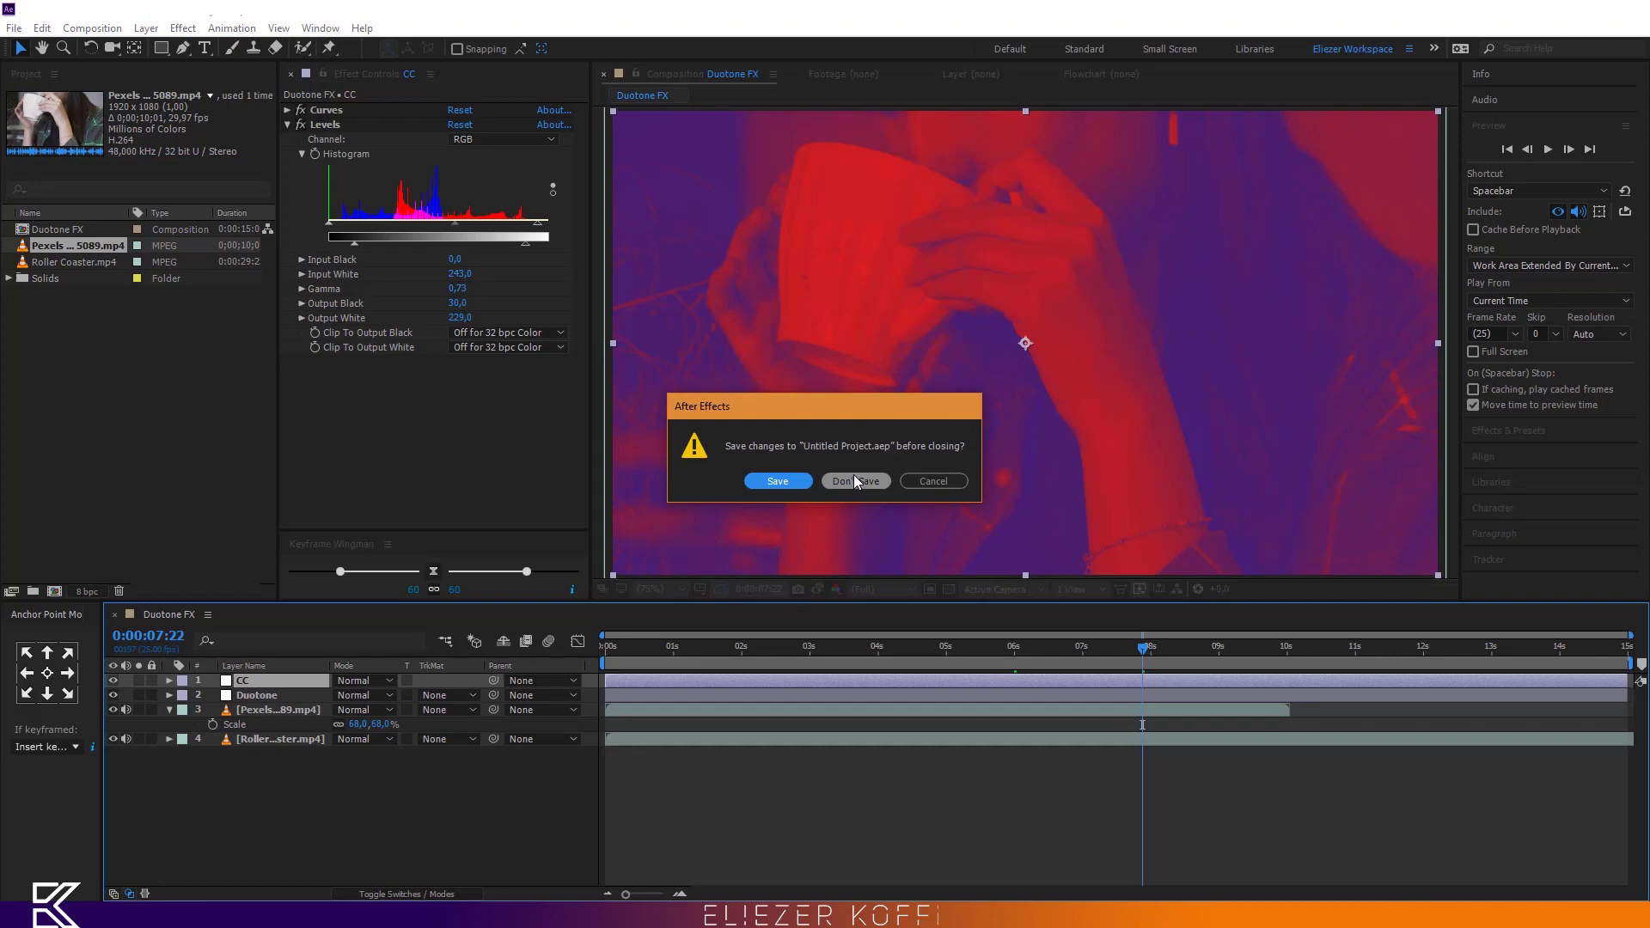
pyautogui.click(857, 479)
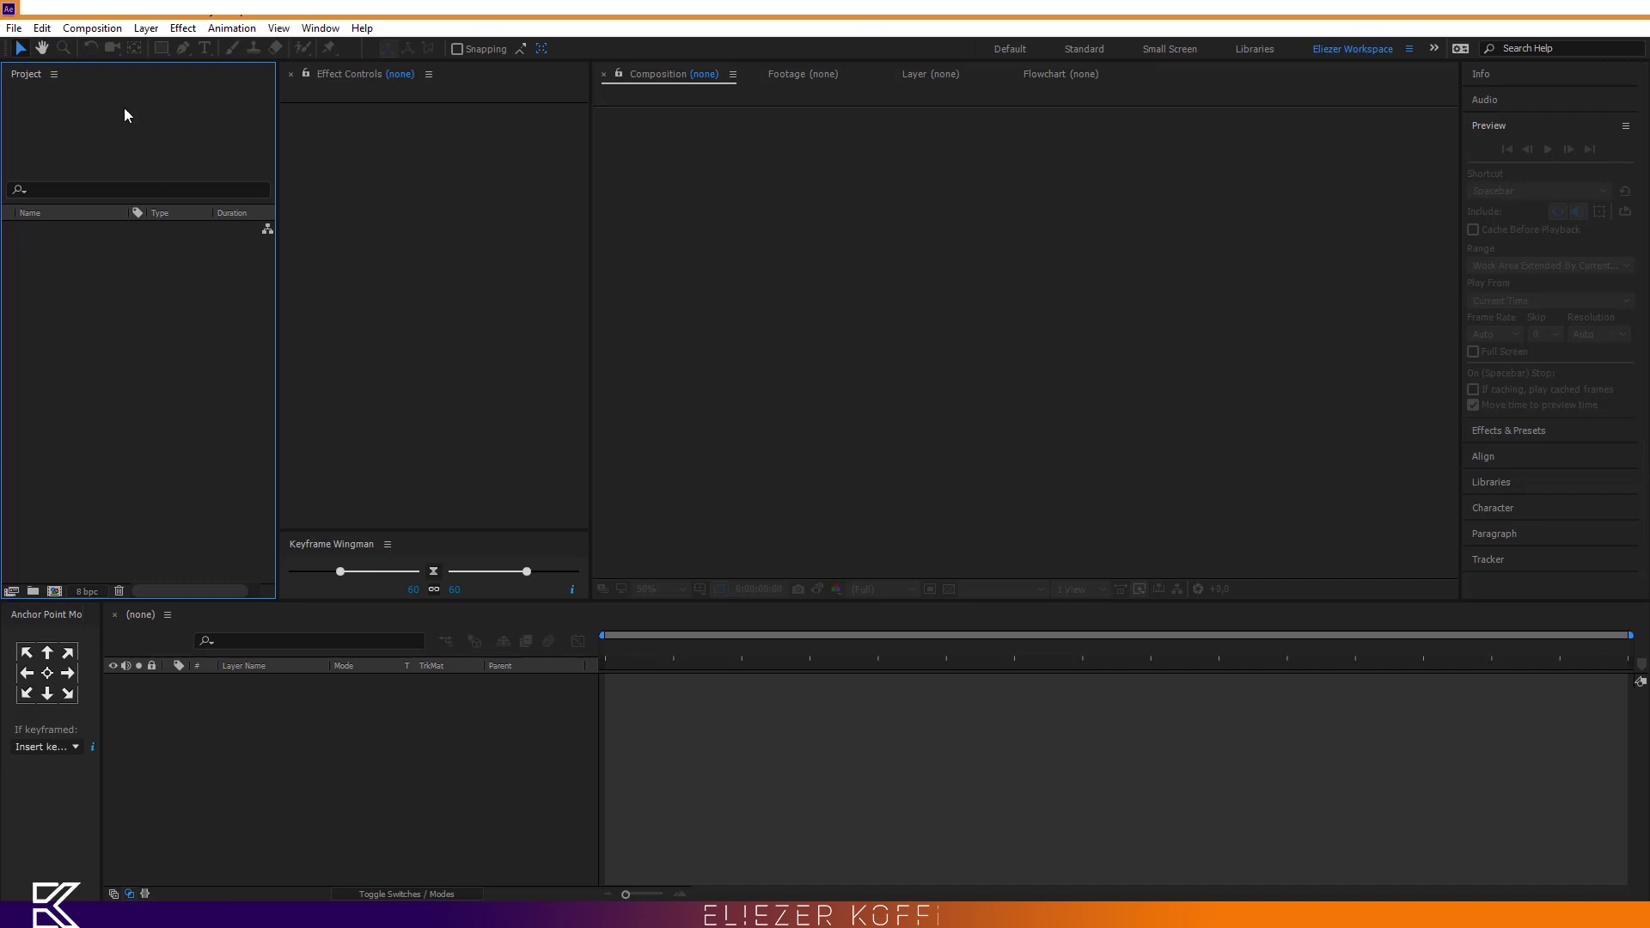
pyautogui.click(15, 27)
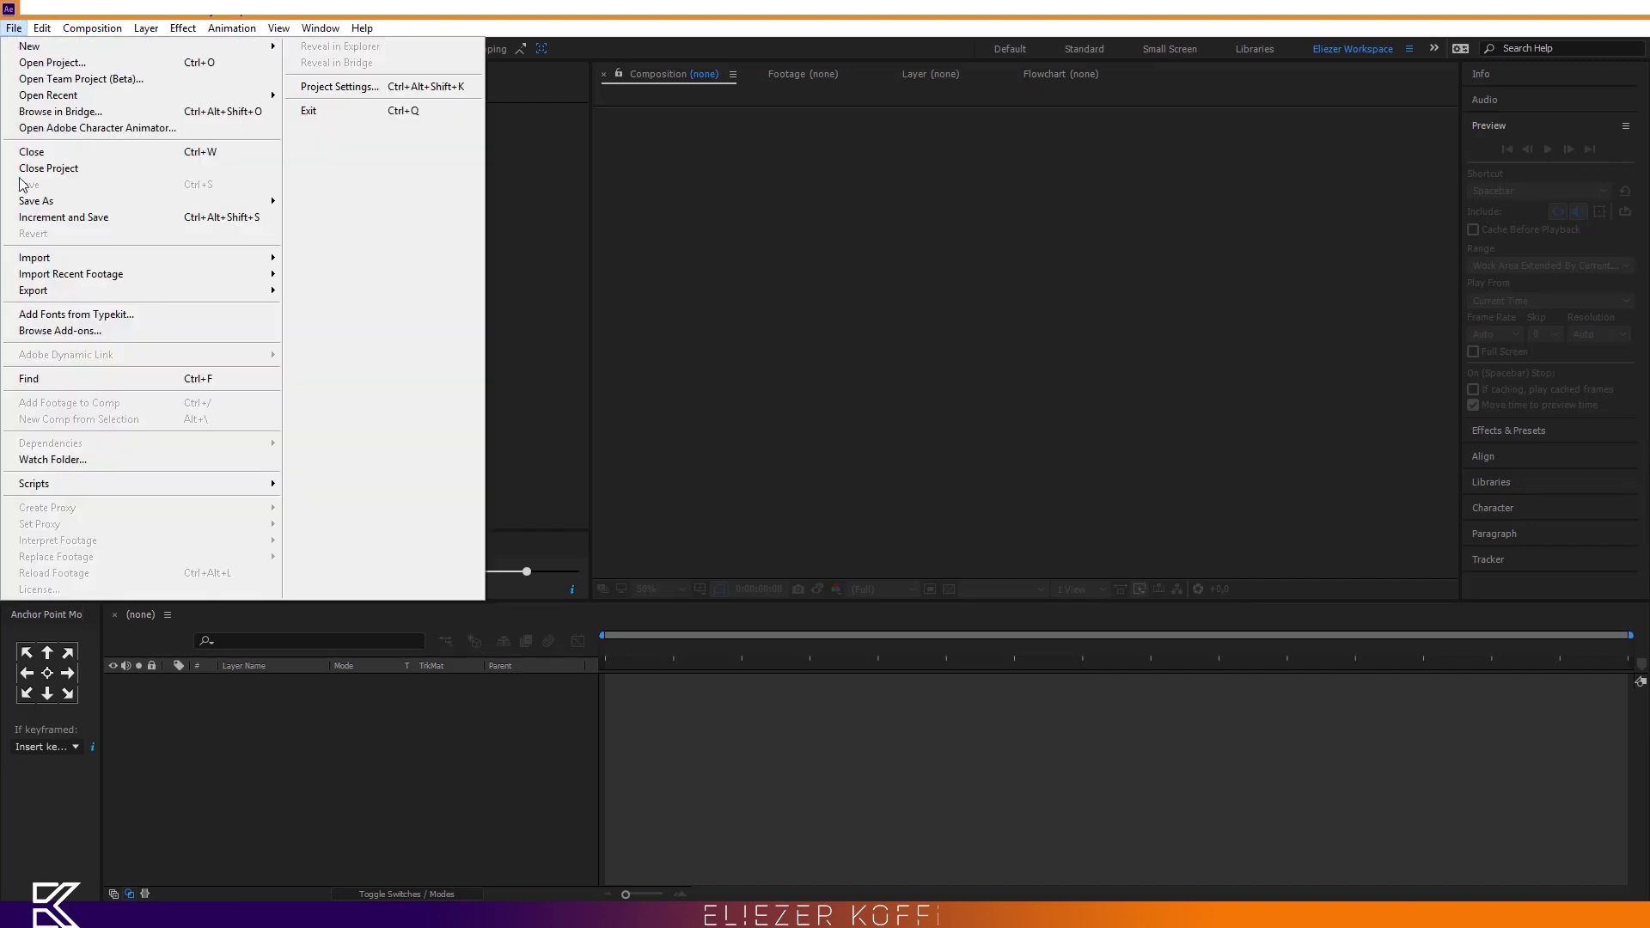
pyautogui.moveTo(113, 258)
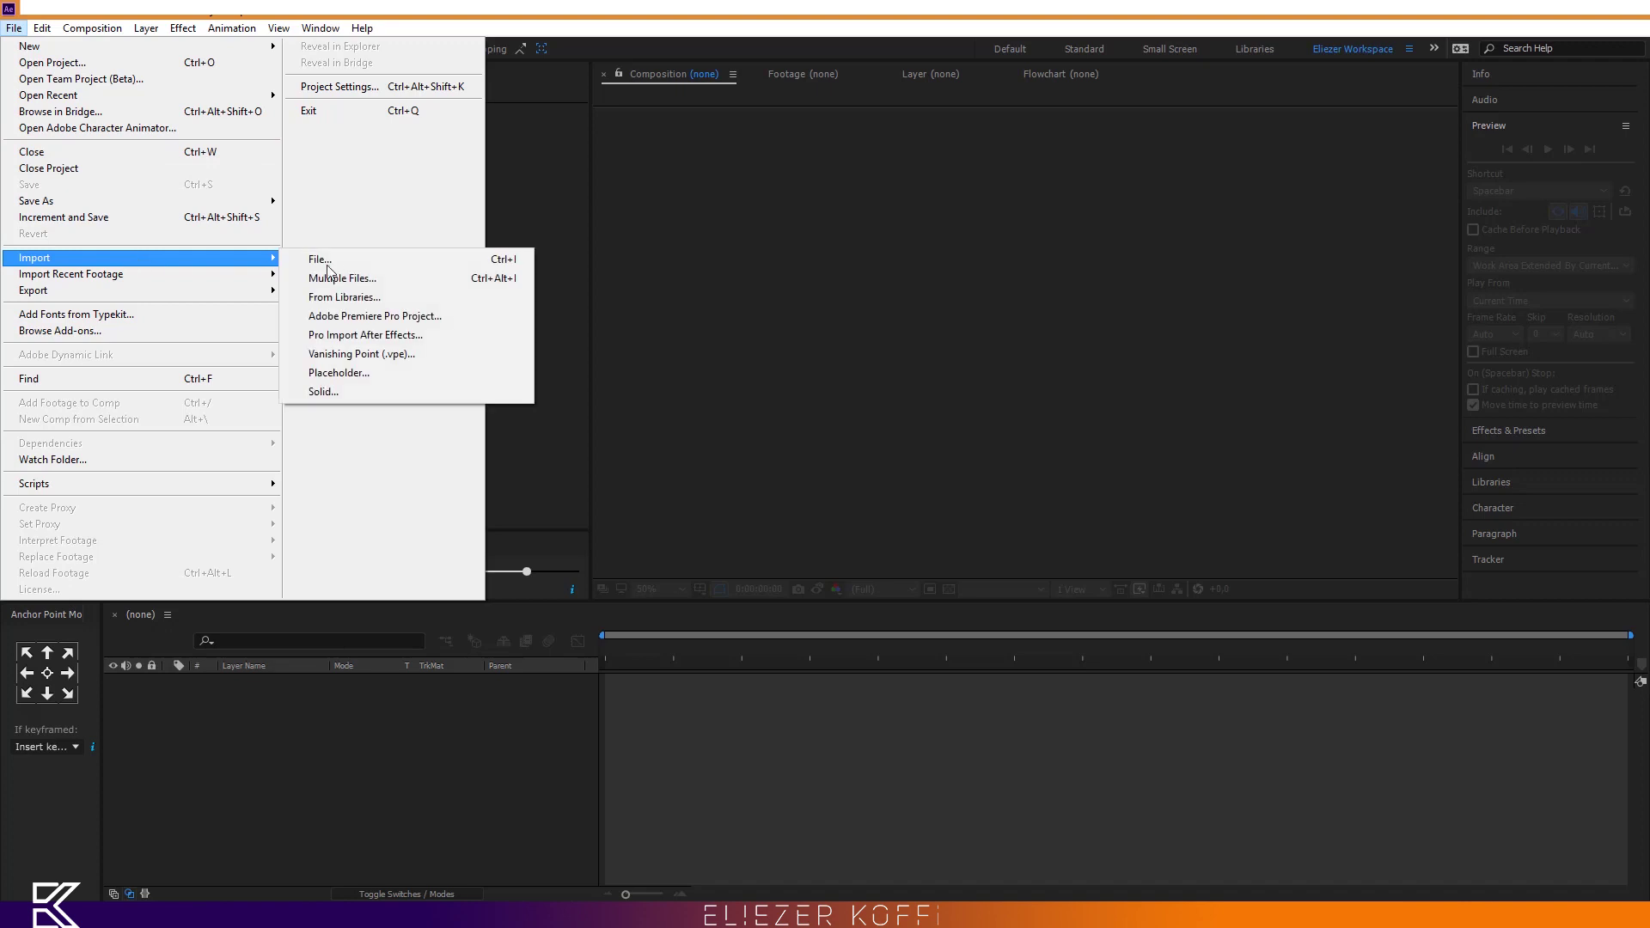
pyautogui.click(321, 260)
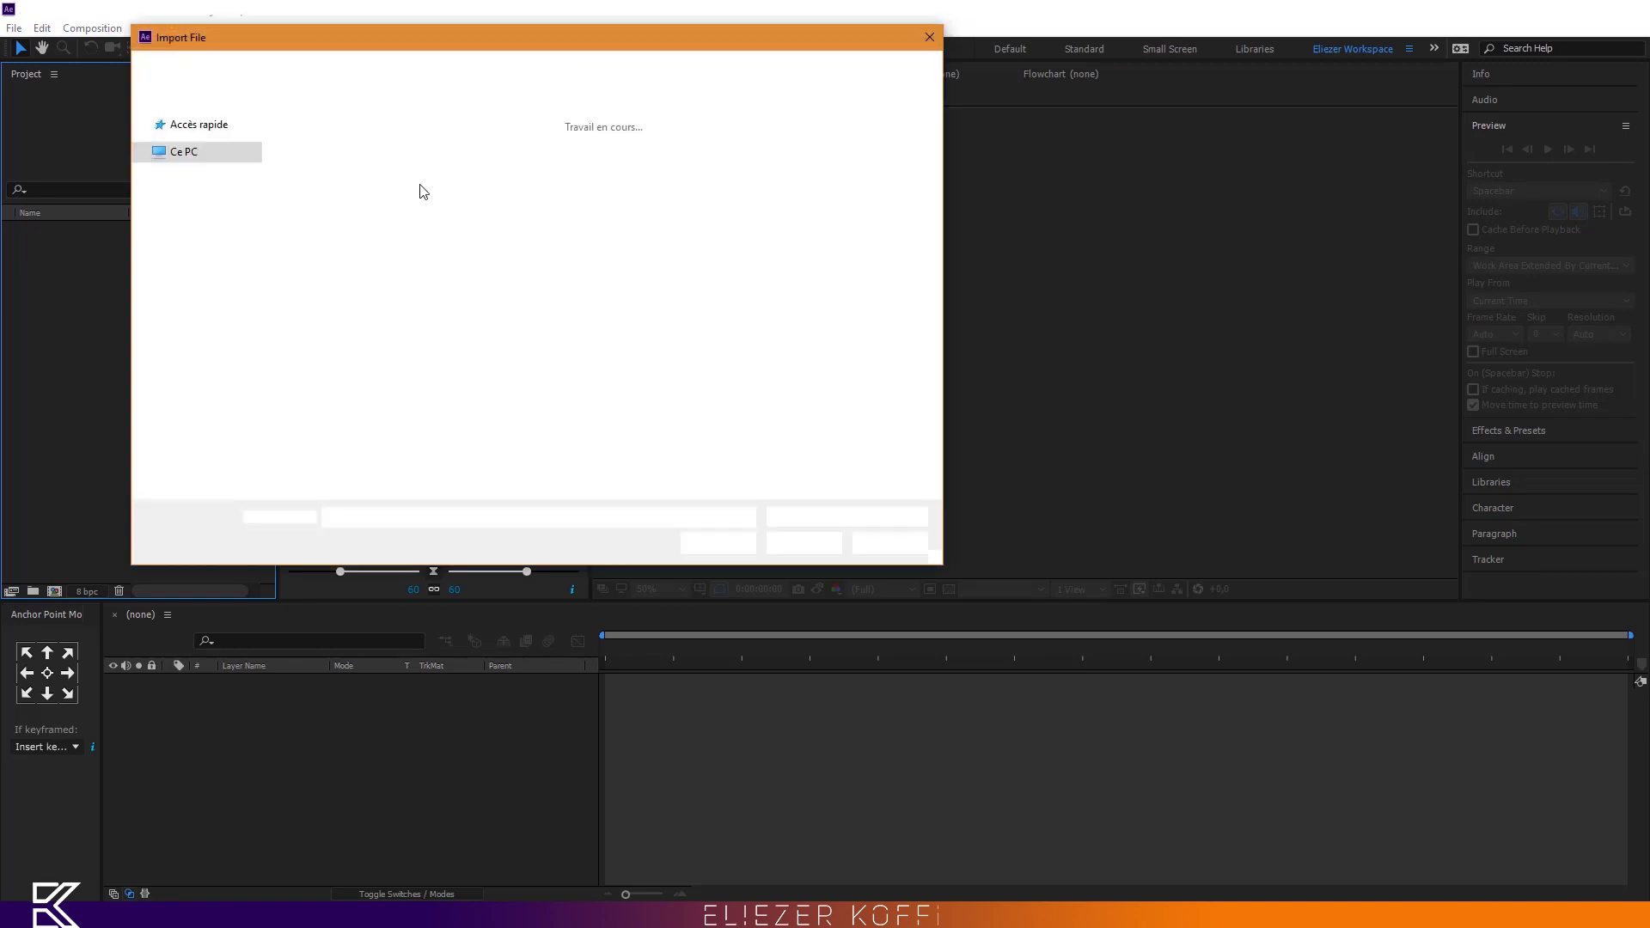
pyautogui.click(928, 37)
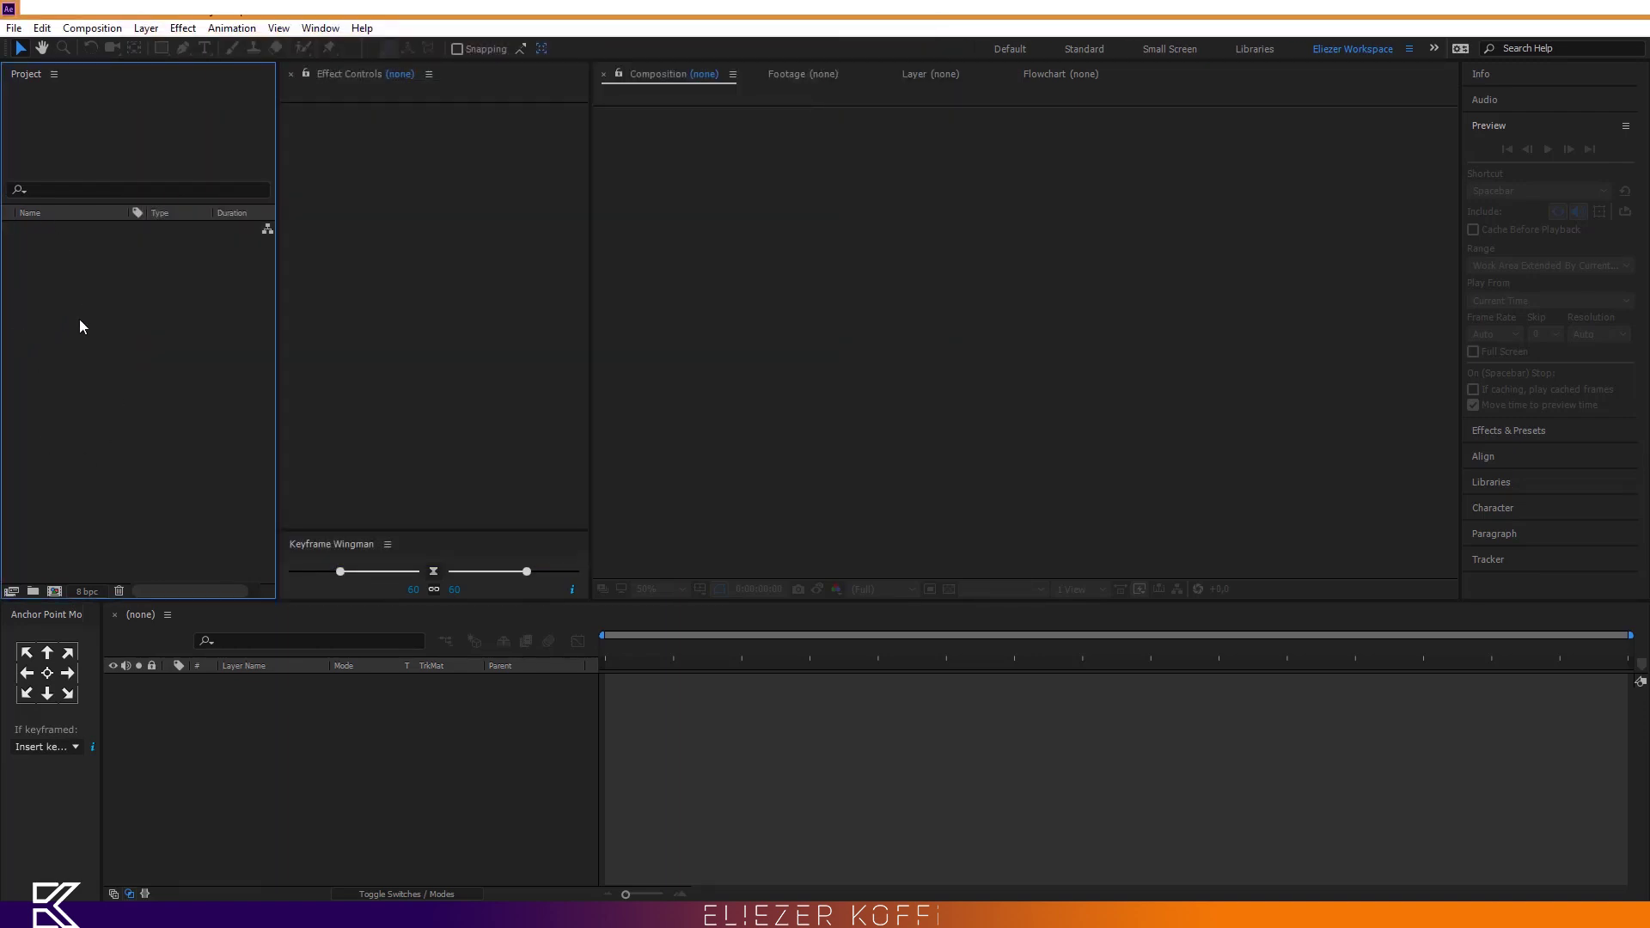
# - Import the Pexels Videos 5089 and Roller Coaster clips from the Bureau folder into the project
pyautogui.rightClick(80, 319)
pyautogui.moveTo(254, 416)
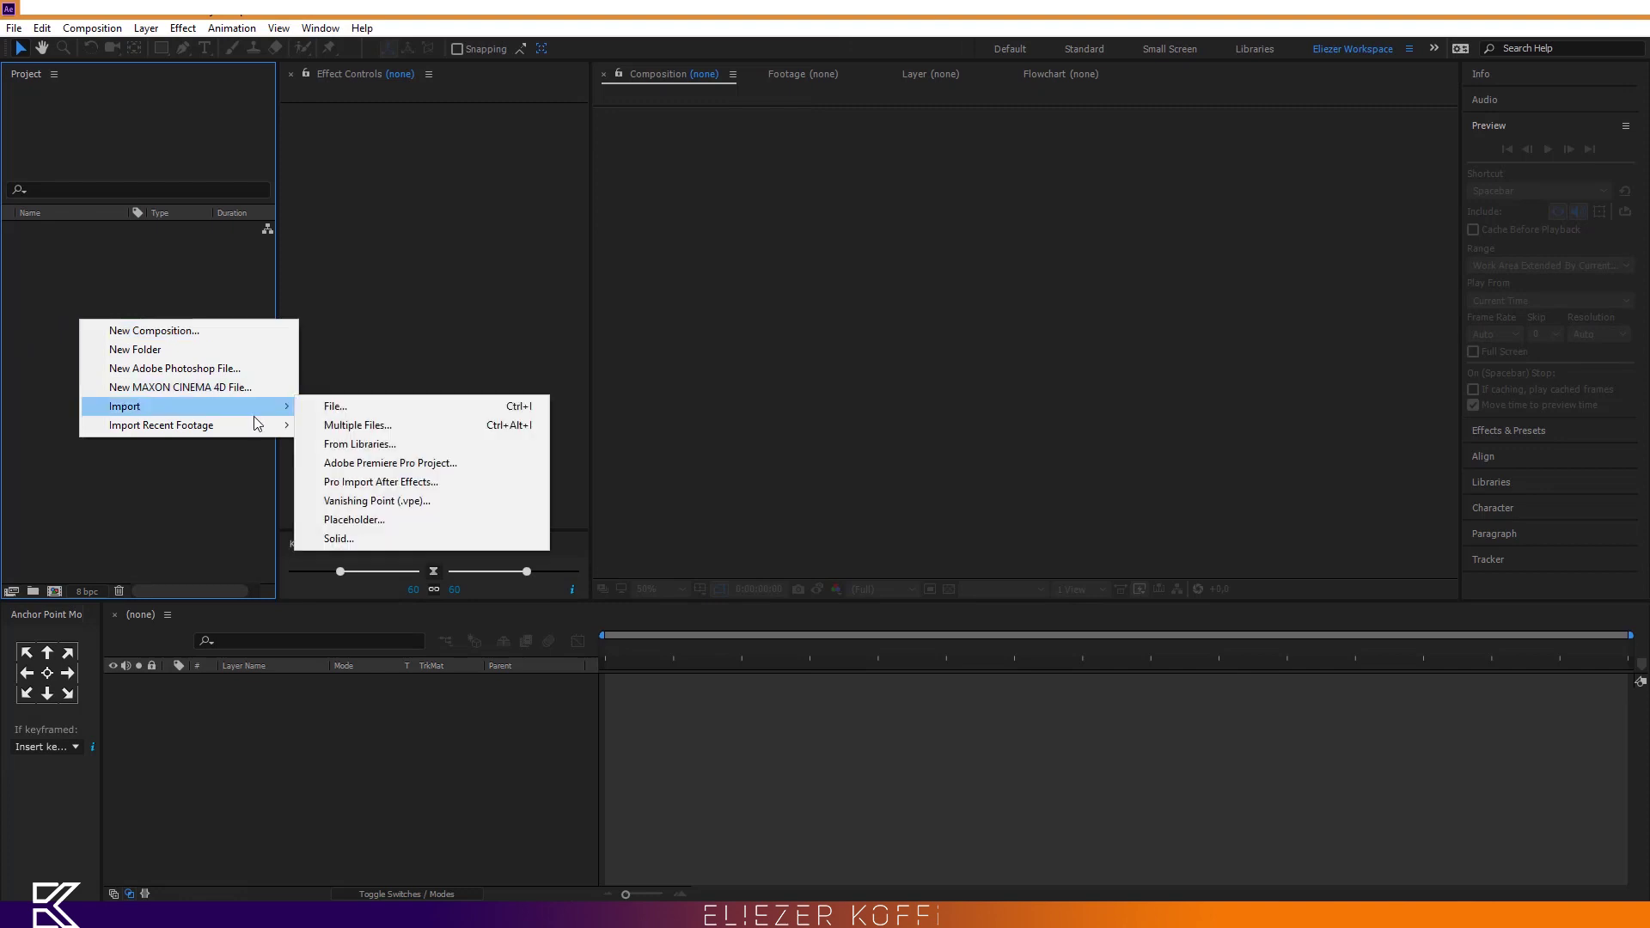
pyautogui.click(387, 411)
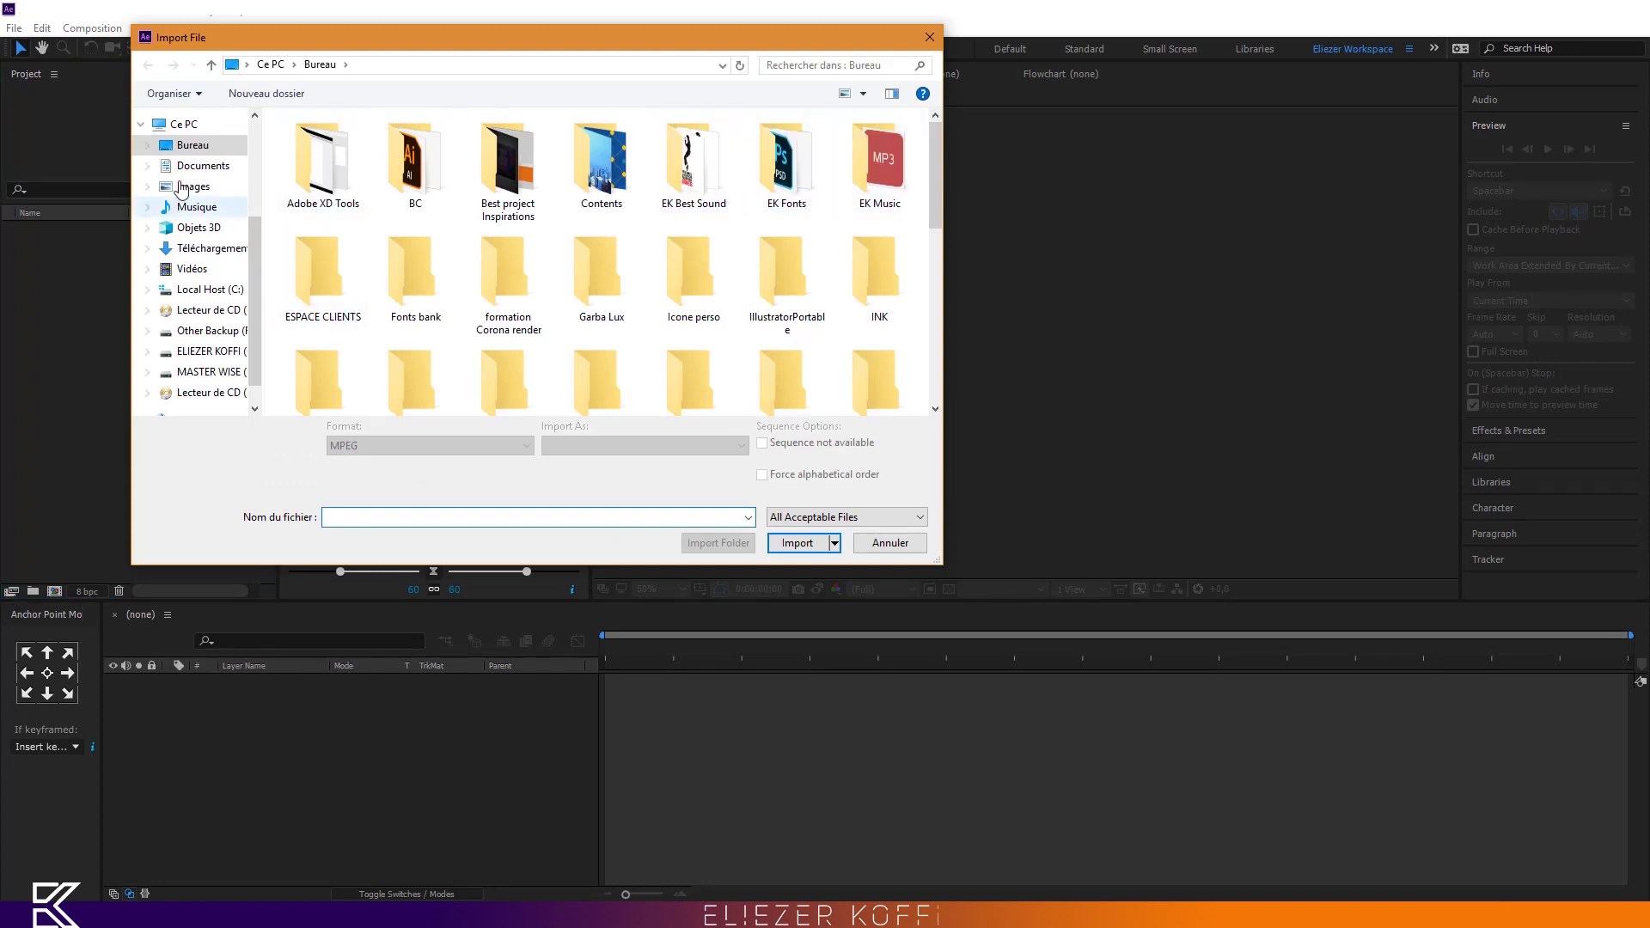
pyautogui.scroll(1, 216, 248)
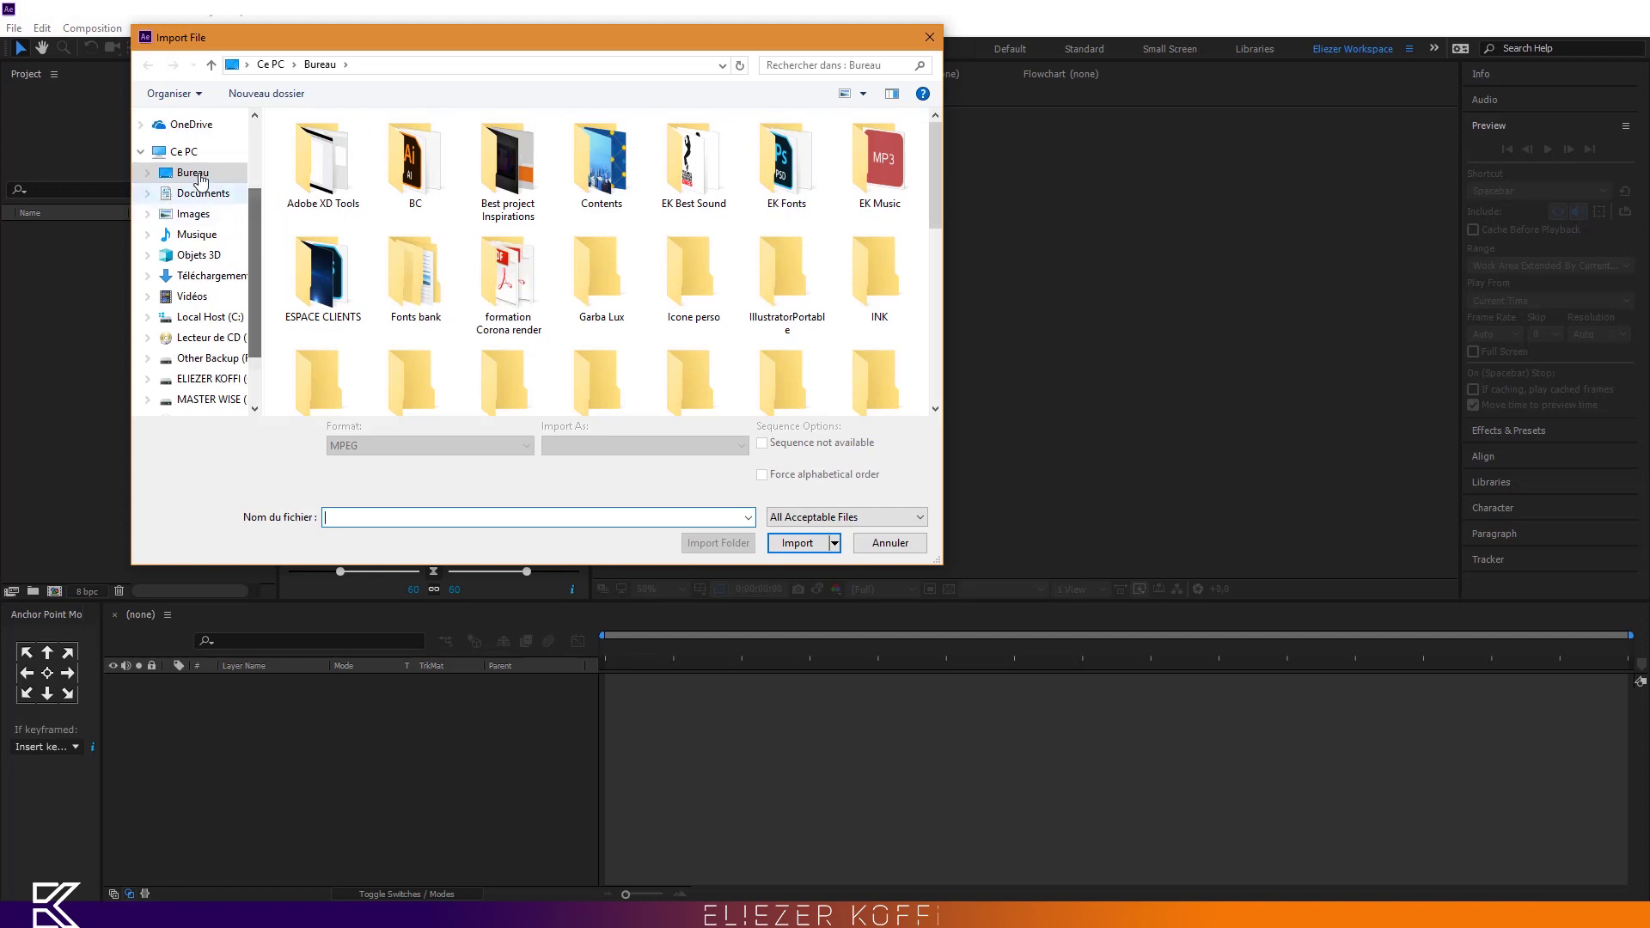
pyautogui.click(214, 173)
pyautogui.moveTo(935, 210); pyautogui.dragTo(935, 388)
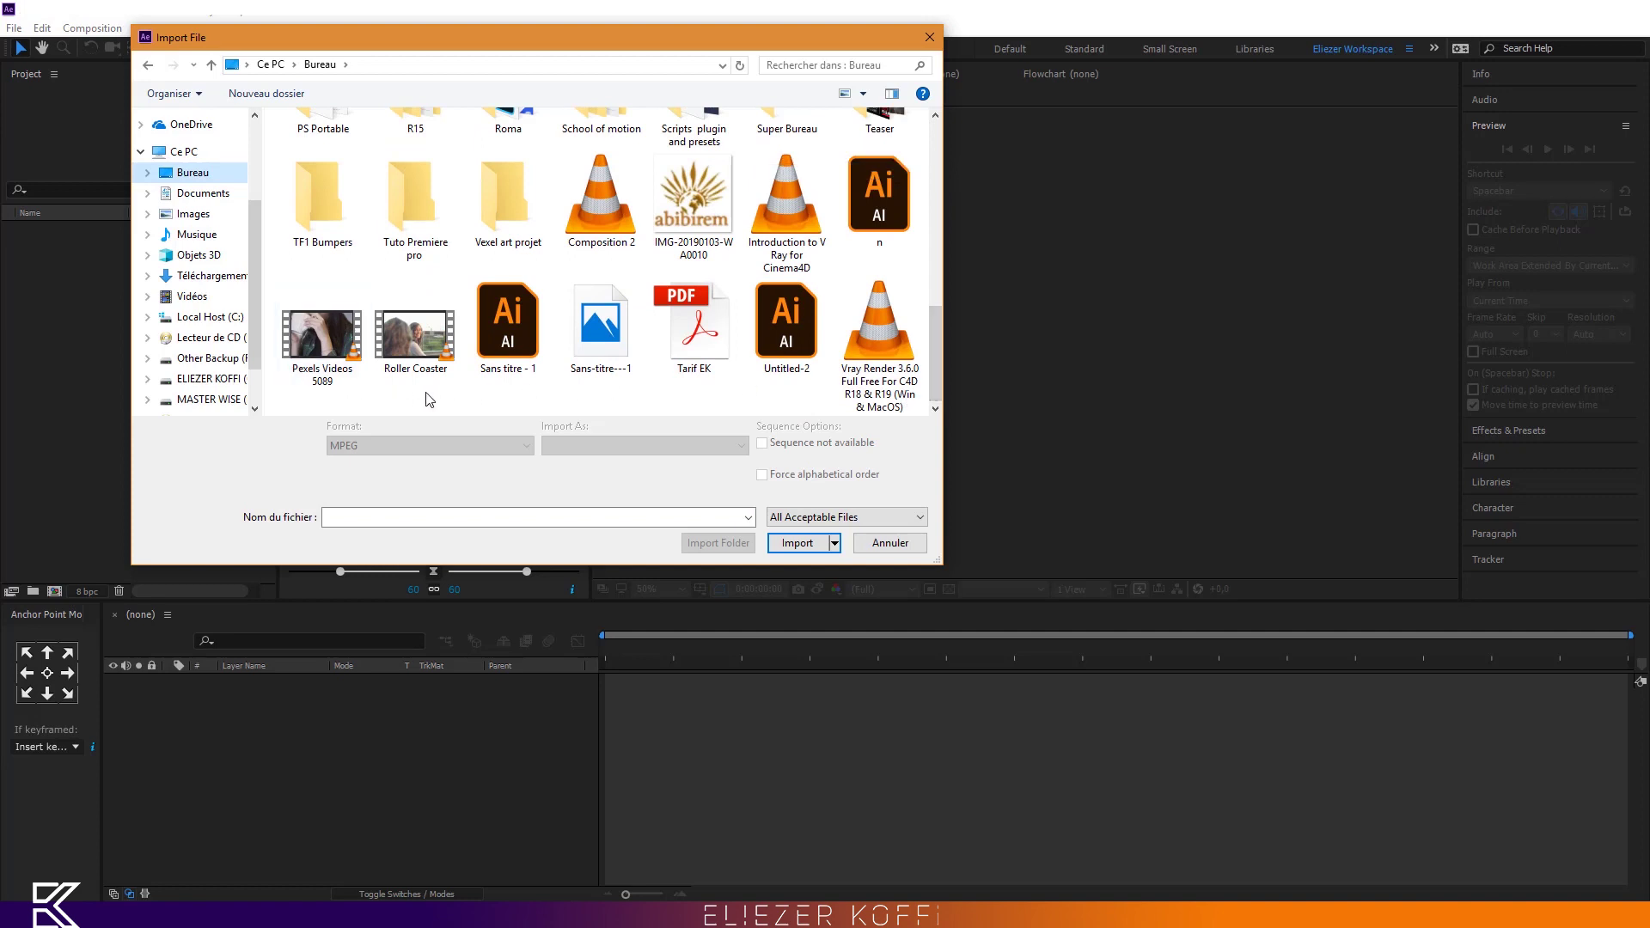
pyautogui.click(421, 348)
pyautogui.keyDown('ctrl'); pyautogui.click(324, 343); pyautogui.keyUp('ctrl')
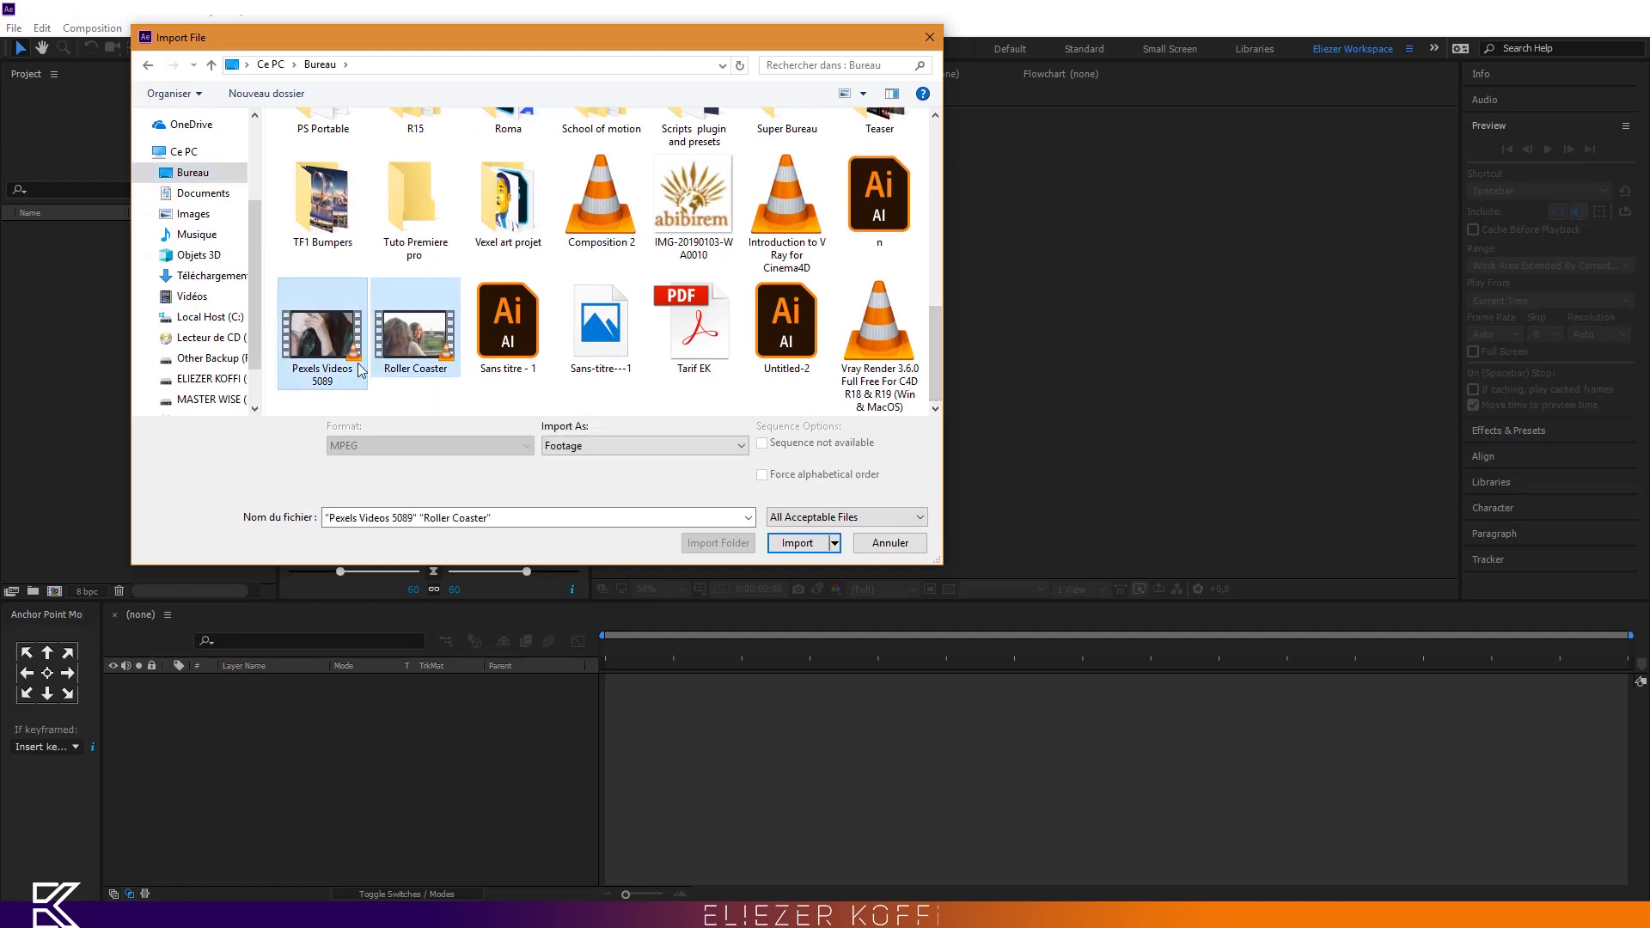
pyautogui.click(795, 545)
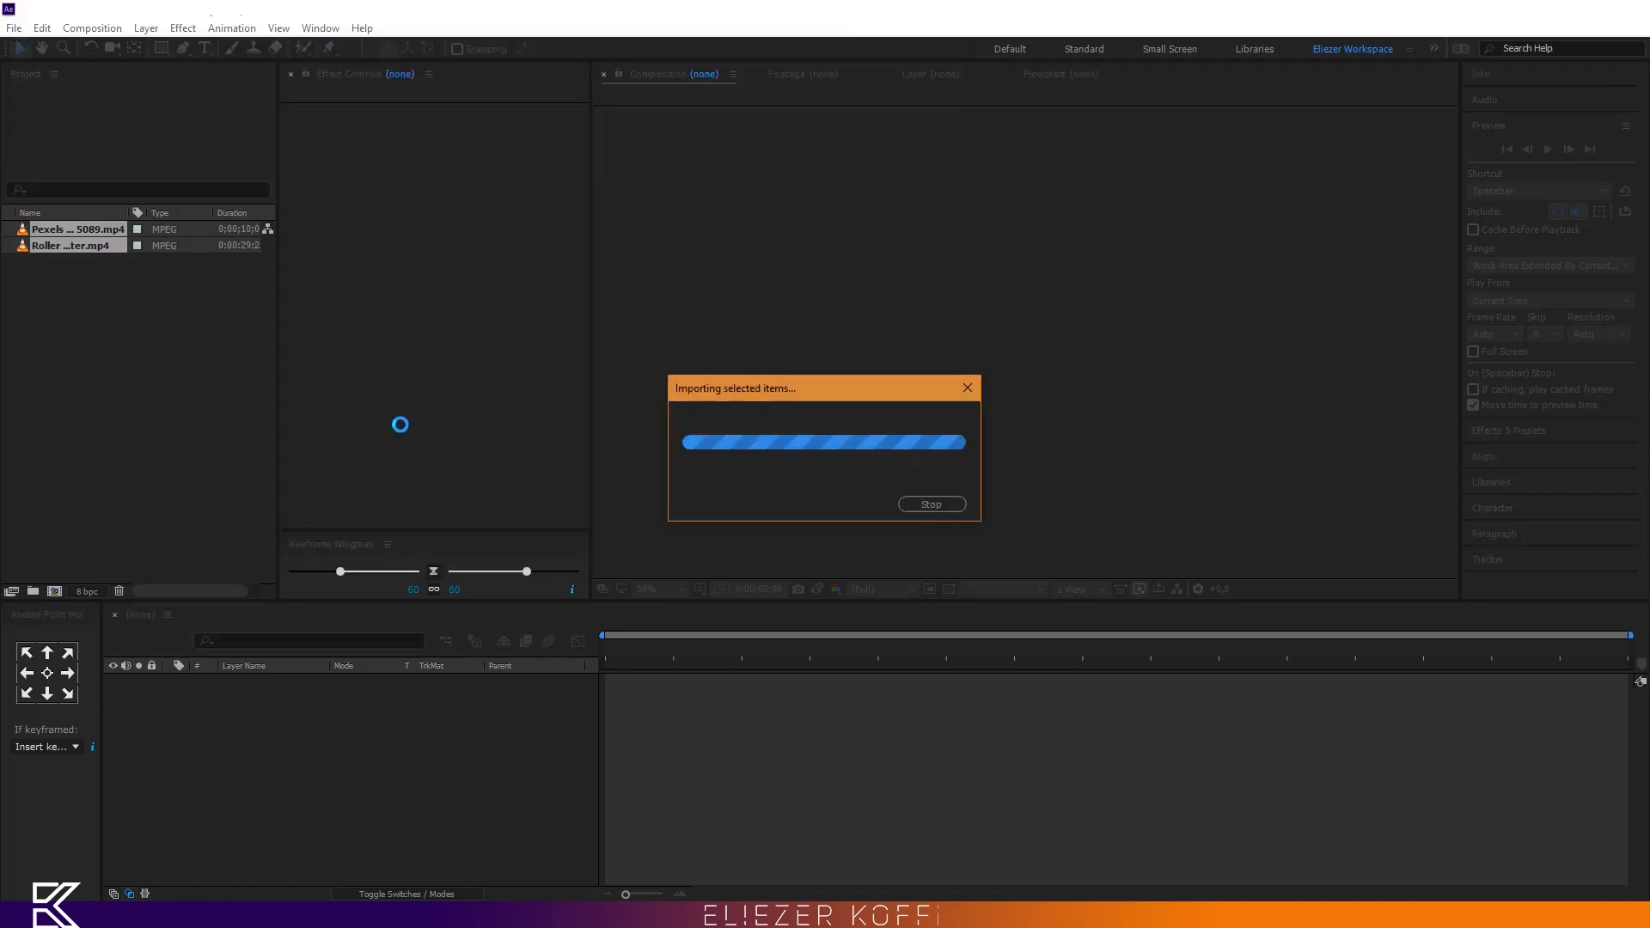
# - Create a new composition from the Roller Coaster.mp4 footage so it matches the clip's settings
pyautogui.click(63, 248)
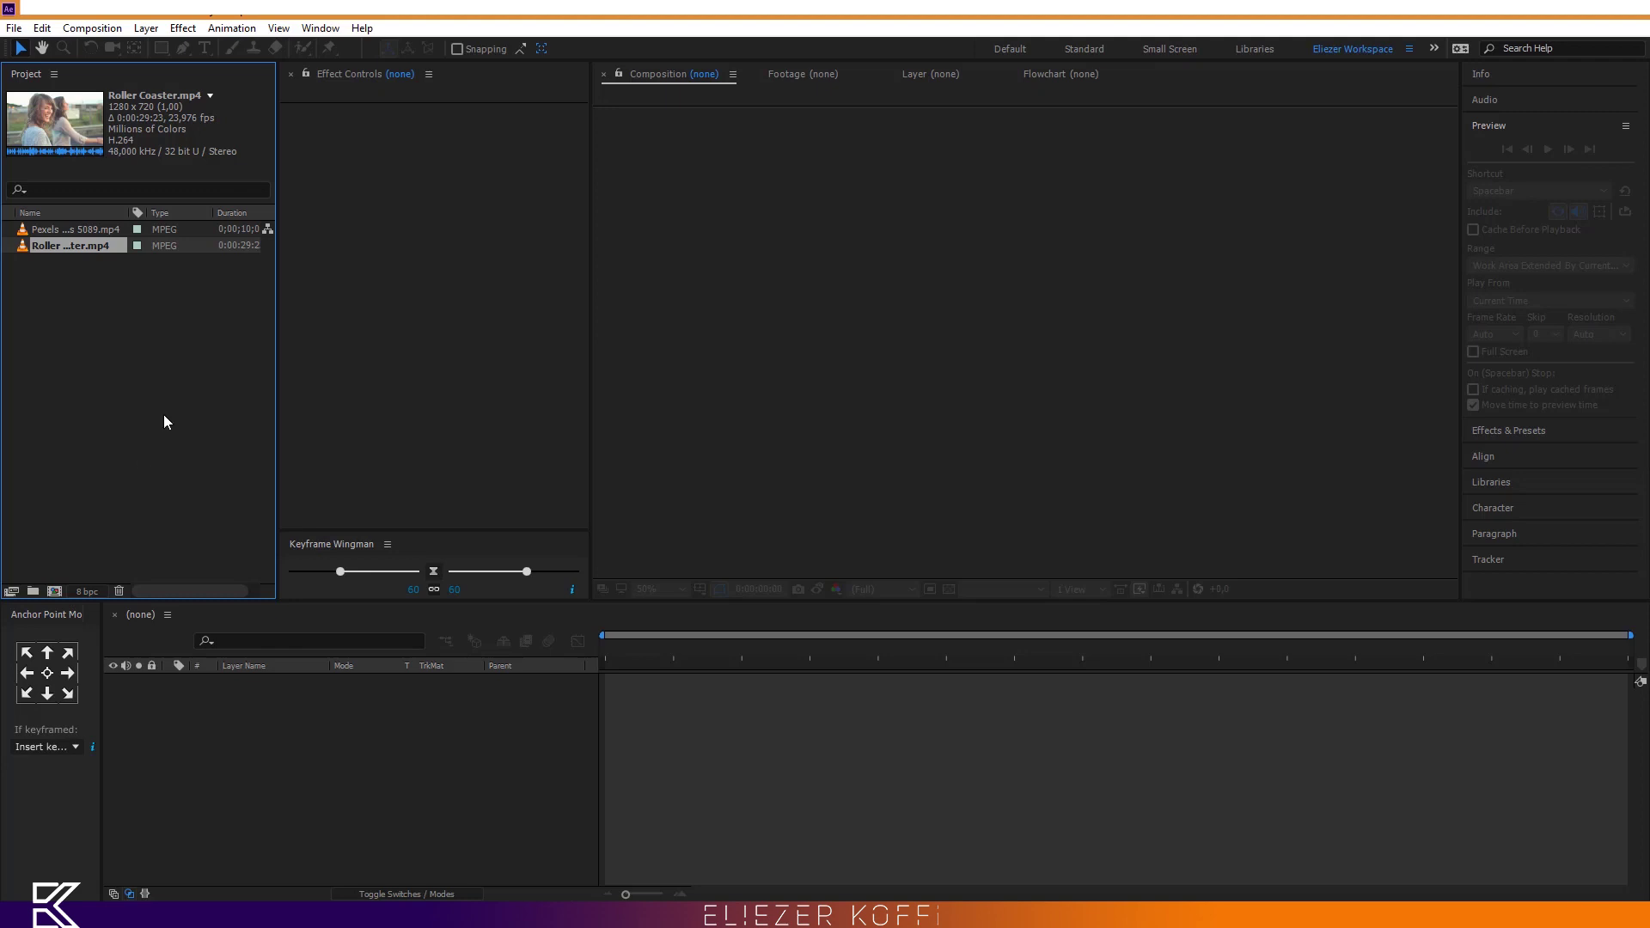
pyautogui.click(92, 30)
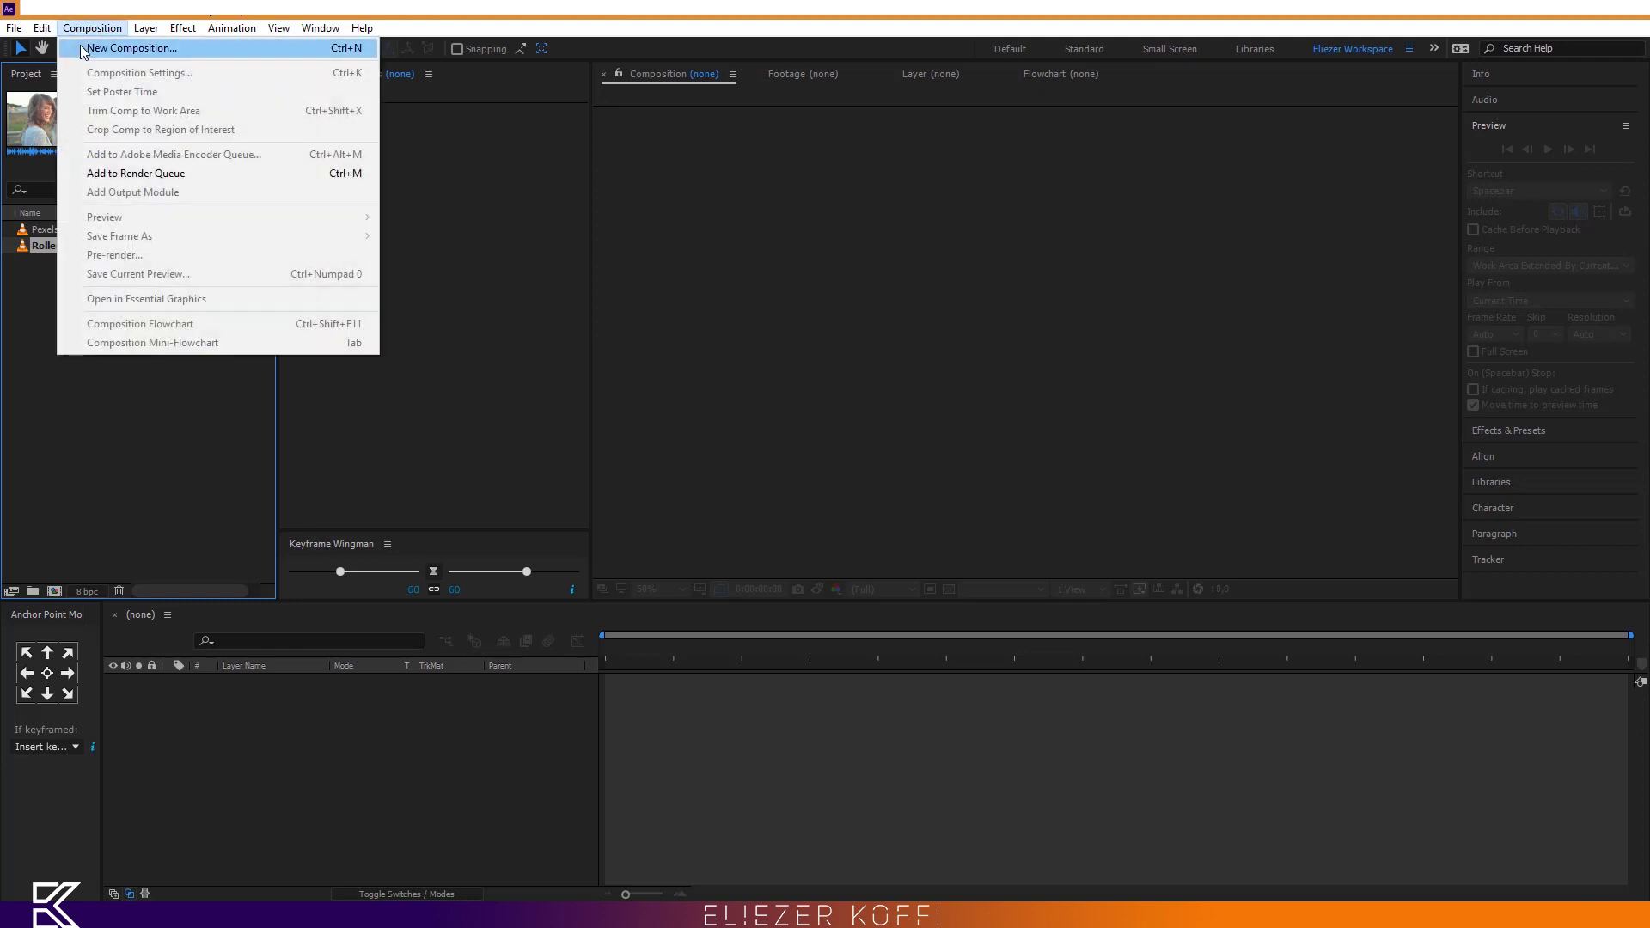
pyautogui.click(359, 50)
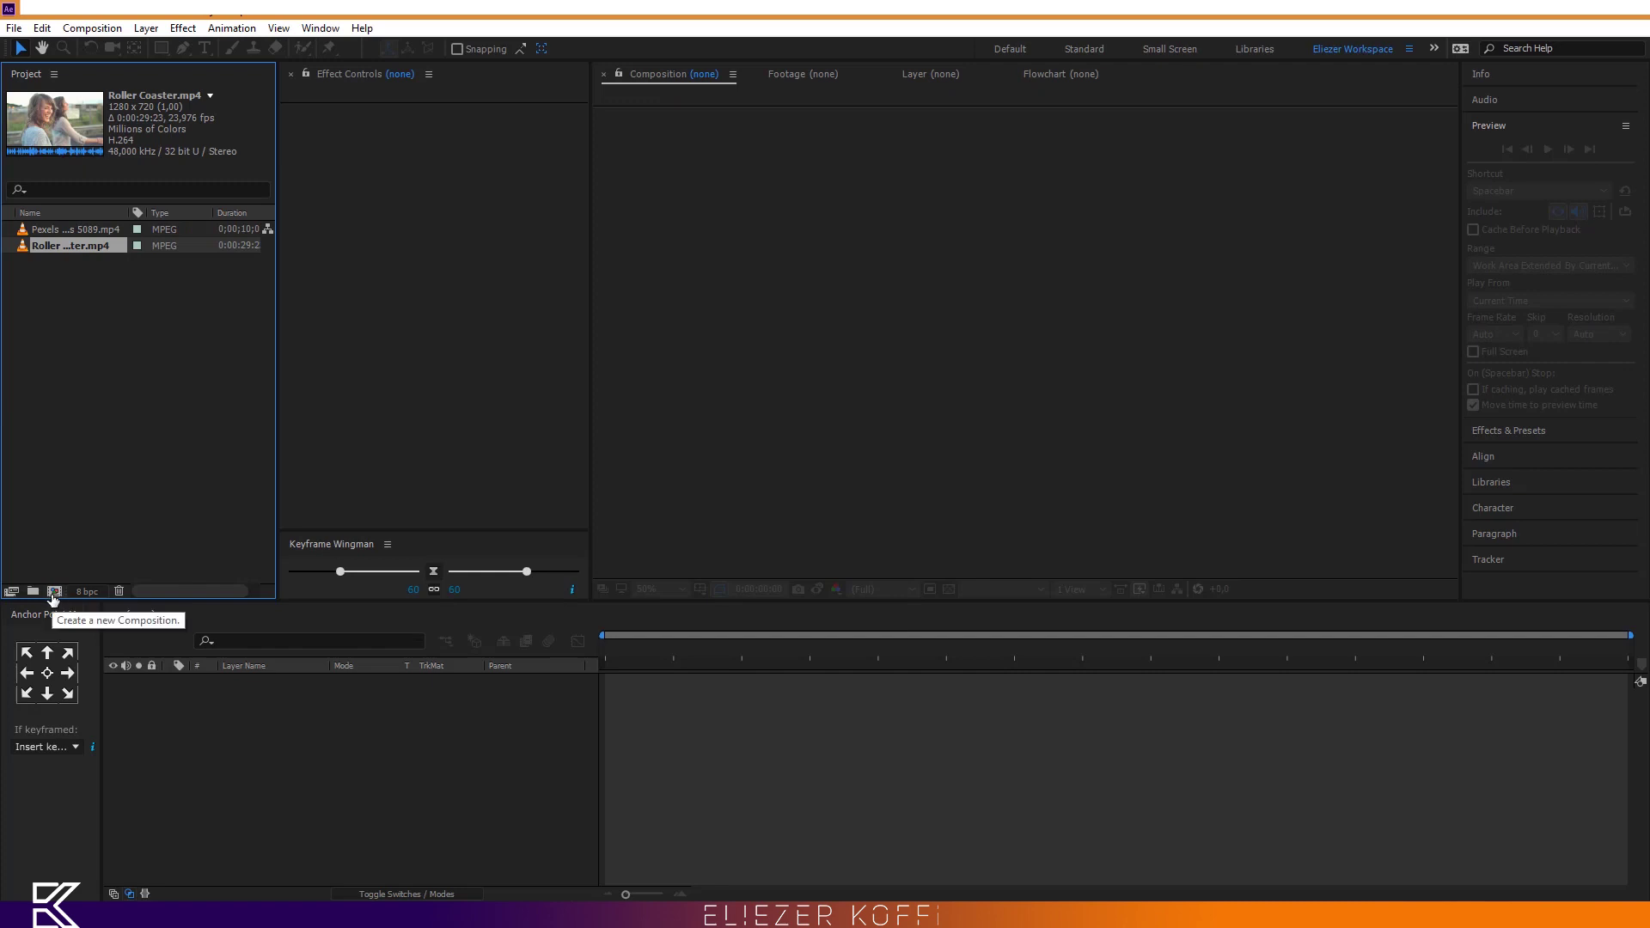
pyautogui.moveTo(73, 247); pyautogui.dragTo(61, 593)
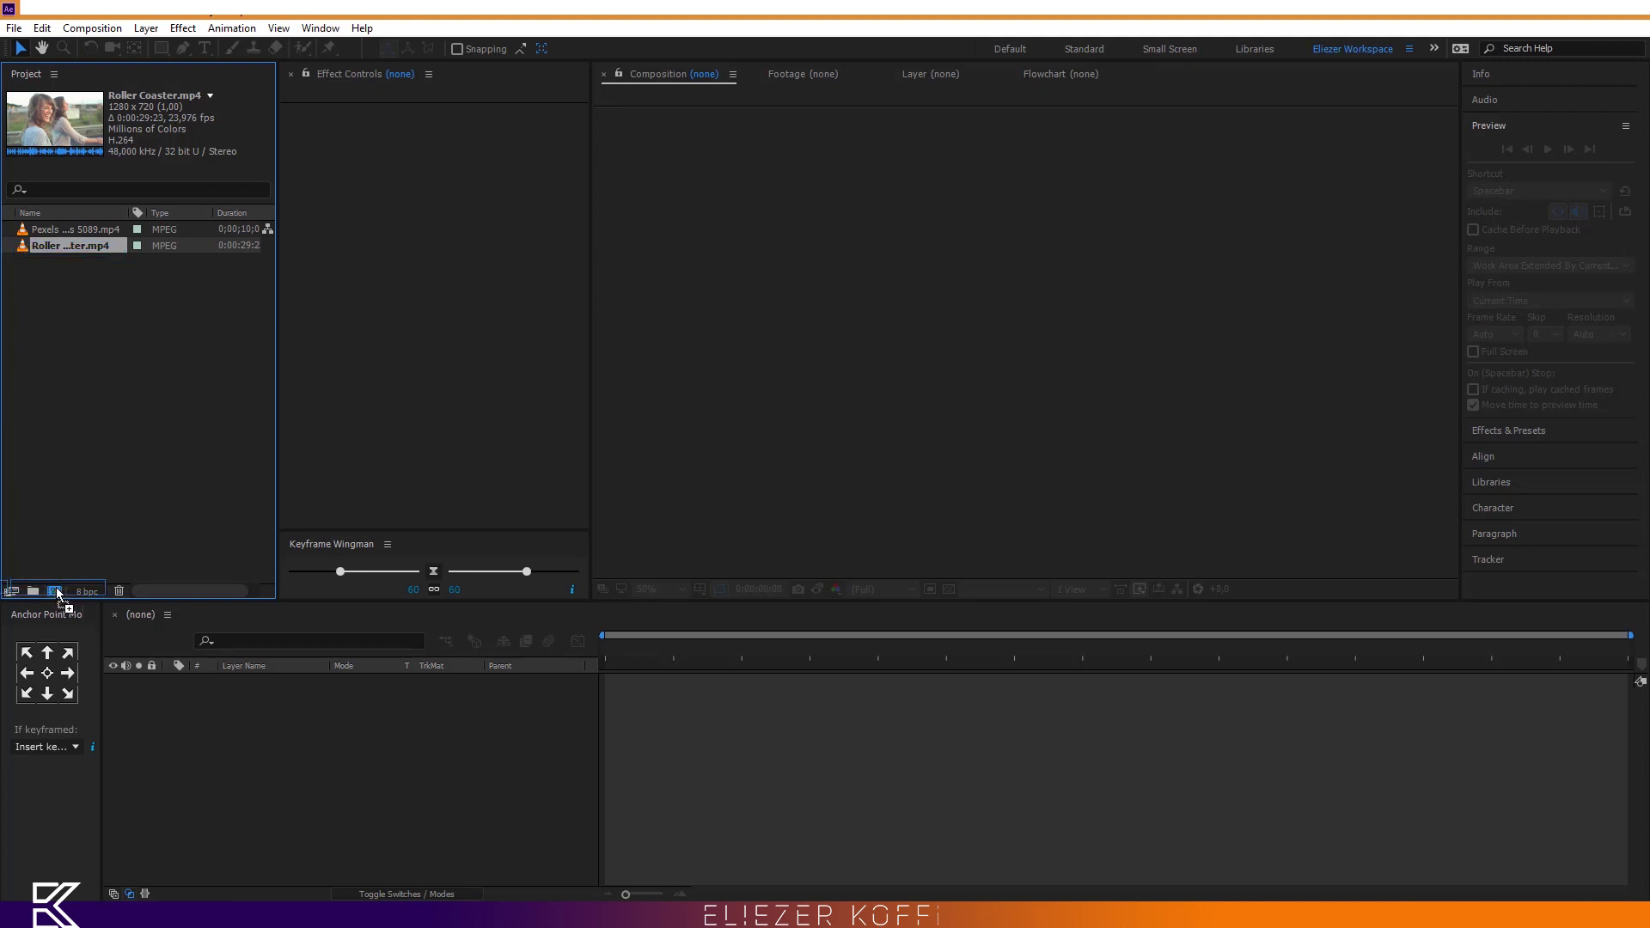
pyautogui.moveTo(55, 587); pyautogui.dragTo(84, 247)
pyautogui.moveTo(56, 245); pyautogui.dragTo(54, 594)
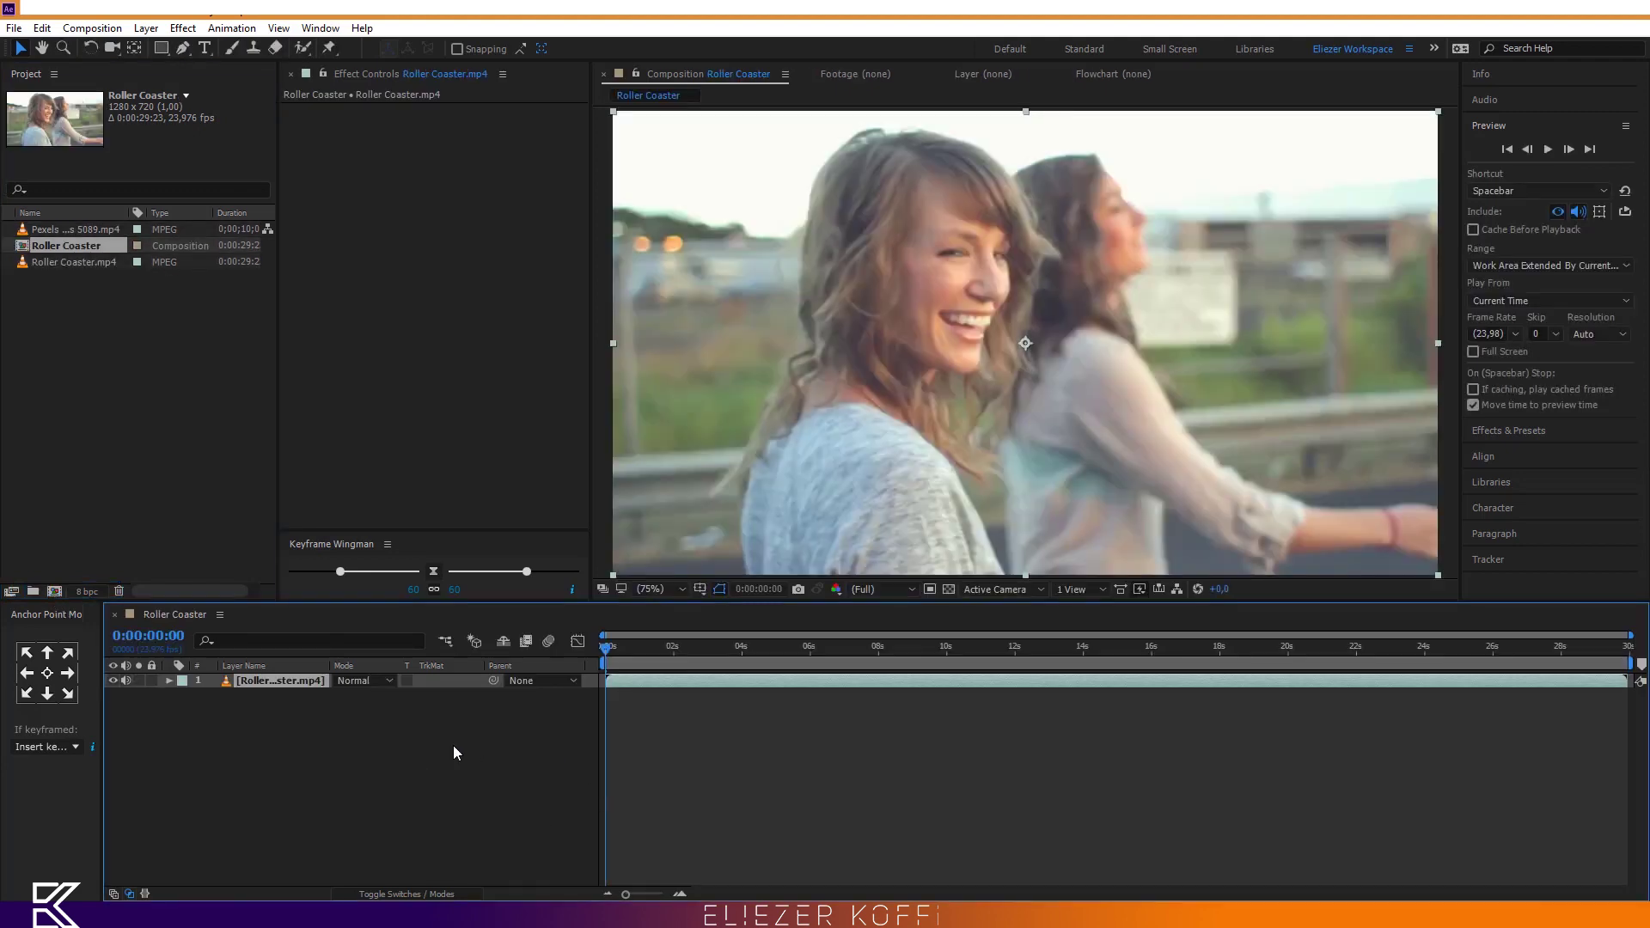
# - Scrub through the Roller Coaster clip, return to its start, and expand the effects and presets list in place of the preview options
pyautogui.moveTo(819, 655); pyautogui.dragTo(1070, 650)
pyautogui.moveTo(656, 651); pyautogui.dragTo(587, 664)
pyautogui.click(1489, 125)
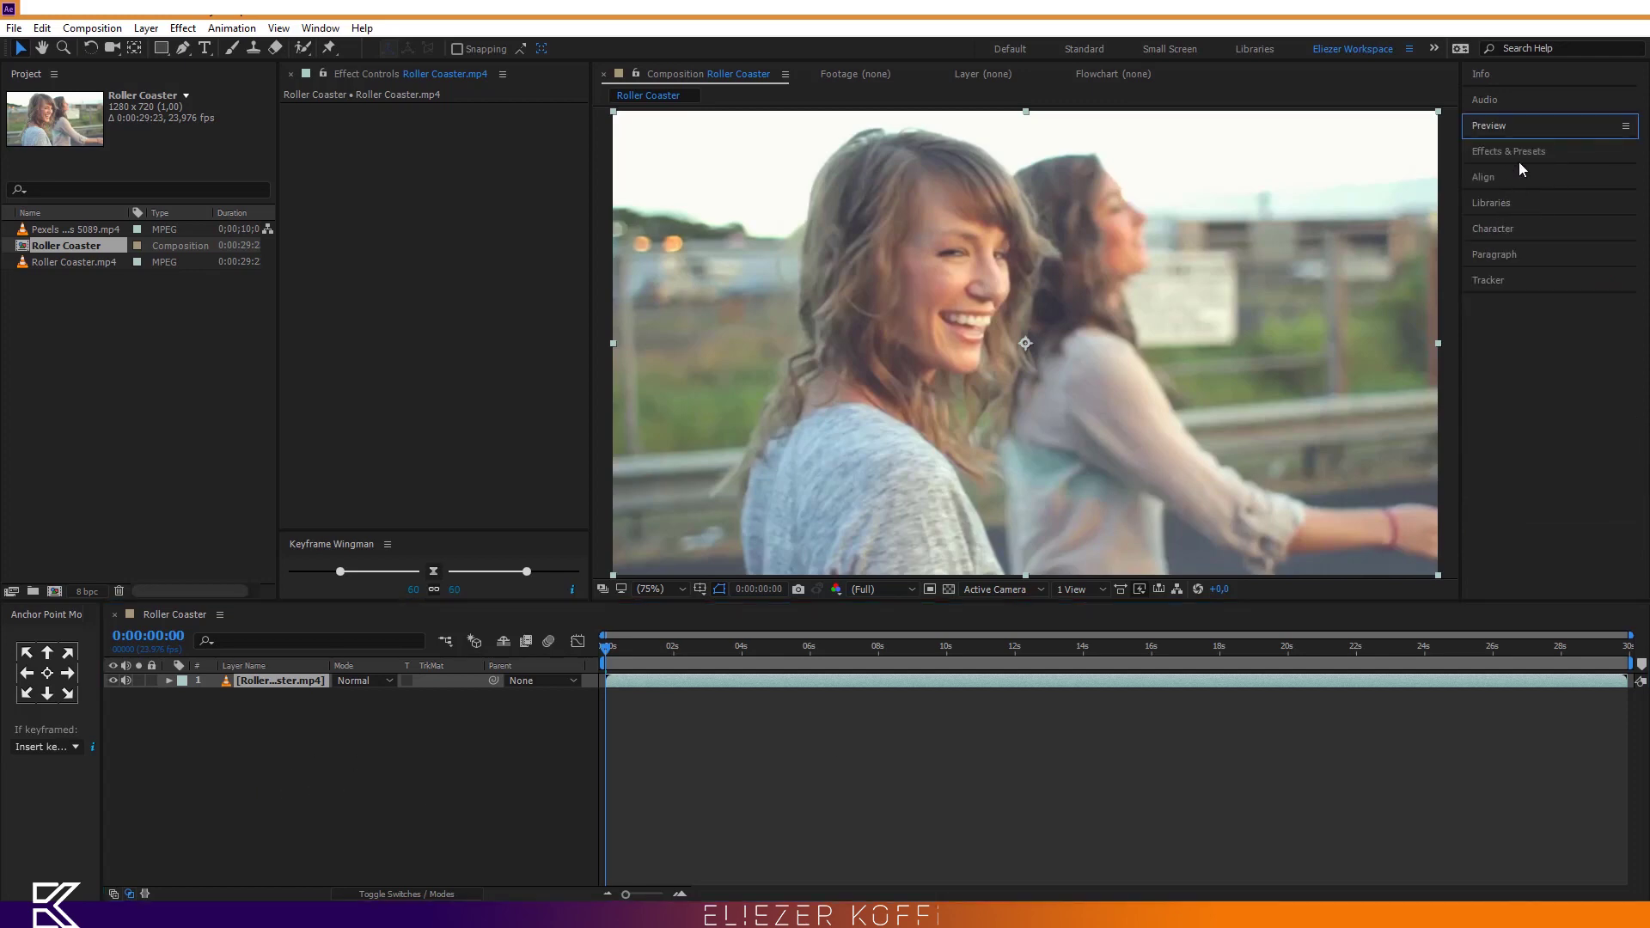
pyautogui.click(1524, 151)
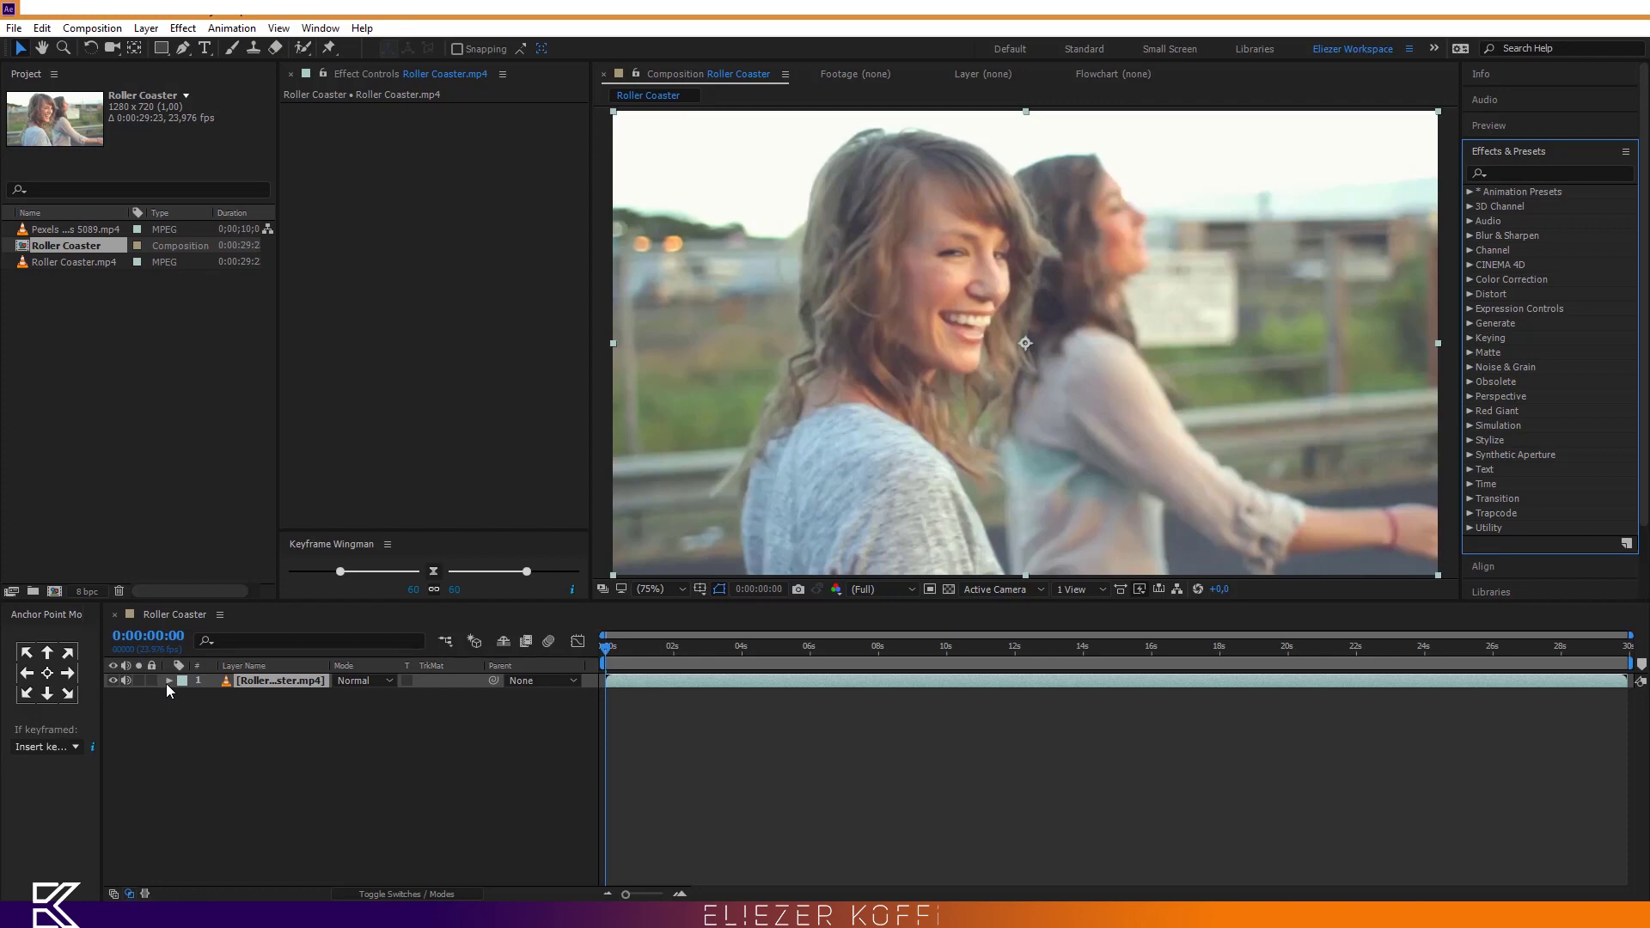
# - Add a new adjustment layer named Dutone above the Roller Coaster clip
pyautogui.click(277, 688)
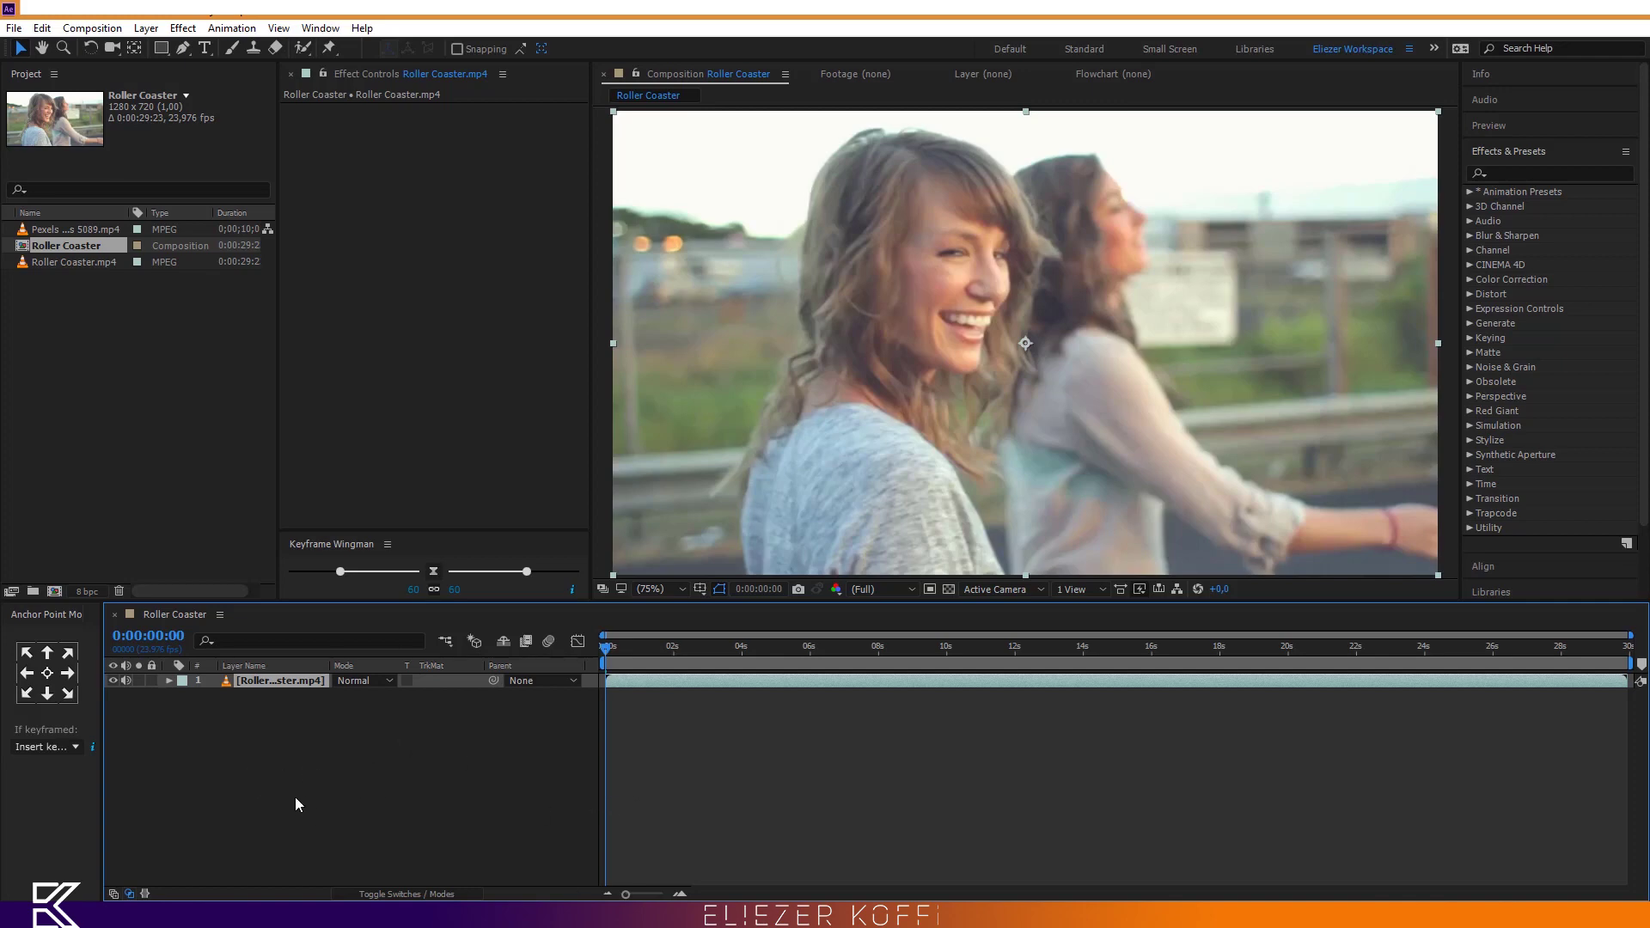
pyautogui.rightClick(261, 755)
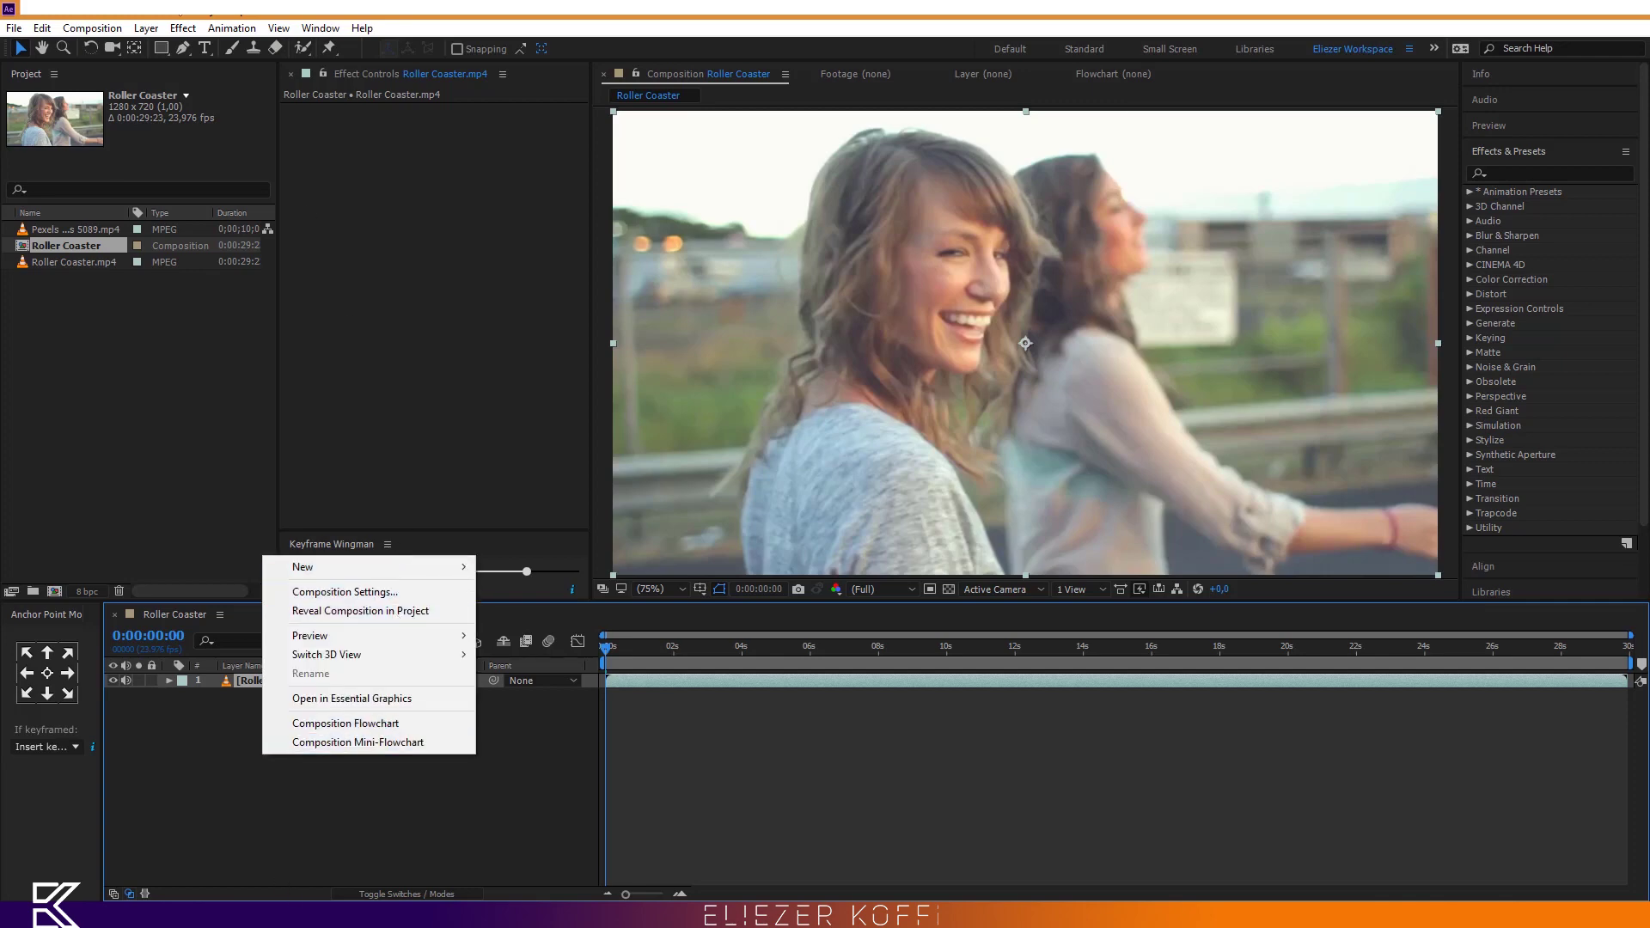
pyautogui.click(147, 28)
pyautogui.click(146, 28)
pyautogui.moveTo(314, 49)
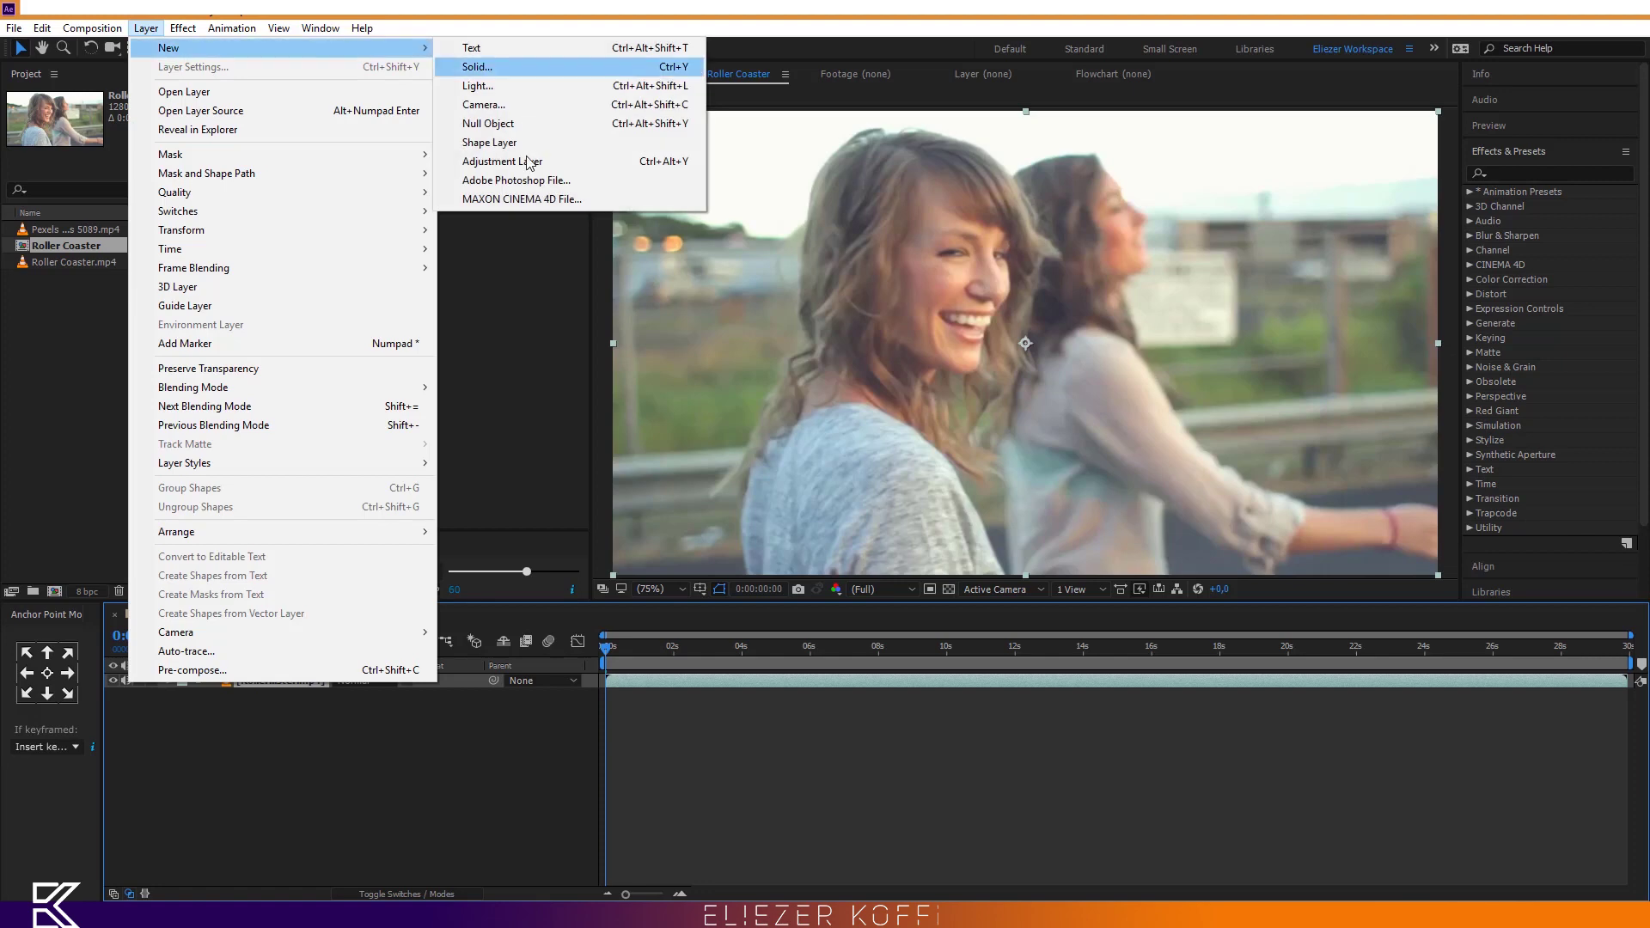
pyautogui.rightClick(242, 747)
pyautogui.rightClick(242, 747)
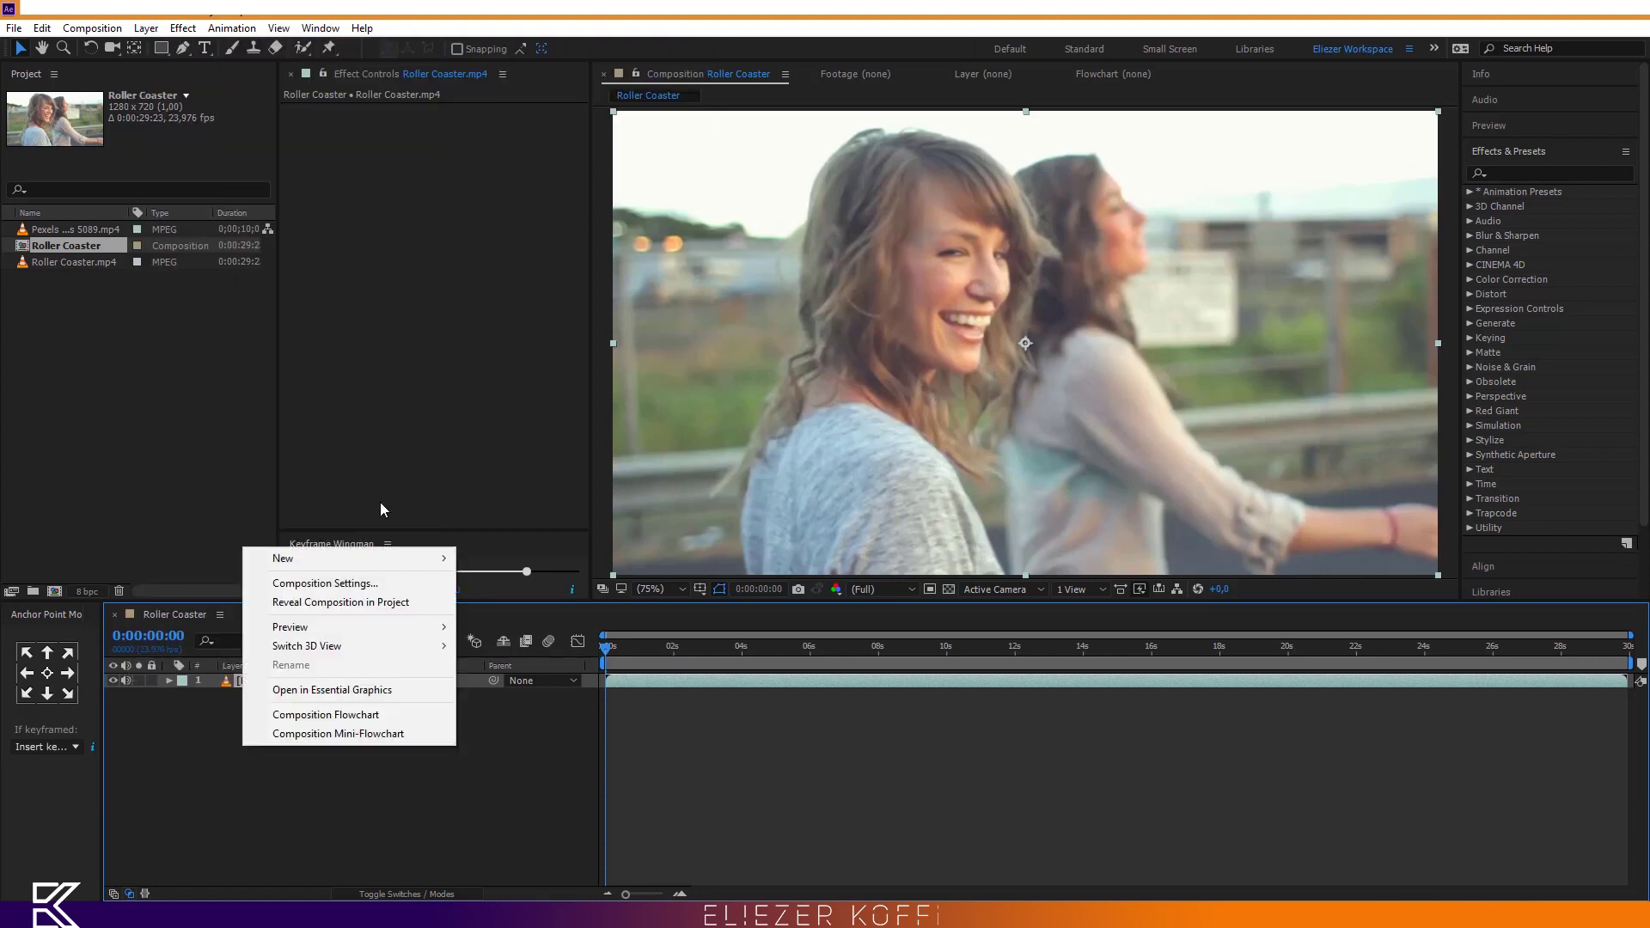
pyautogui.moveTo(435, 558)
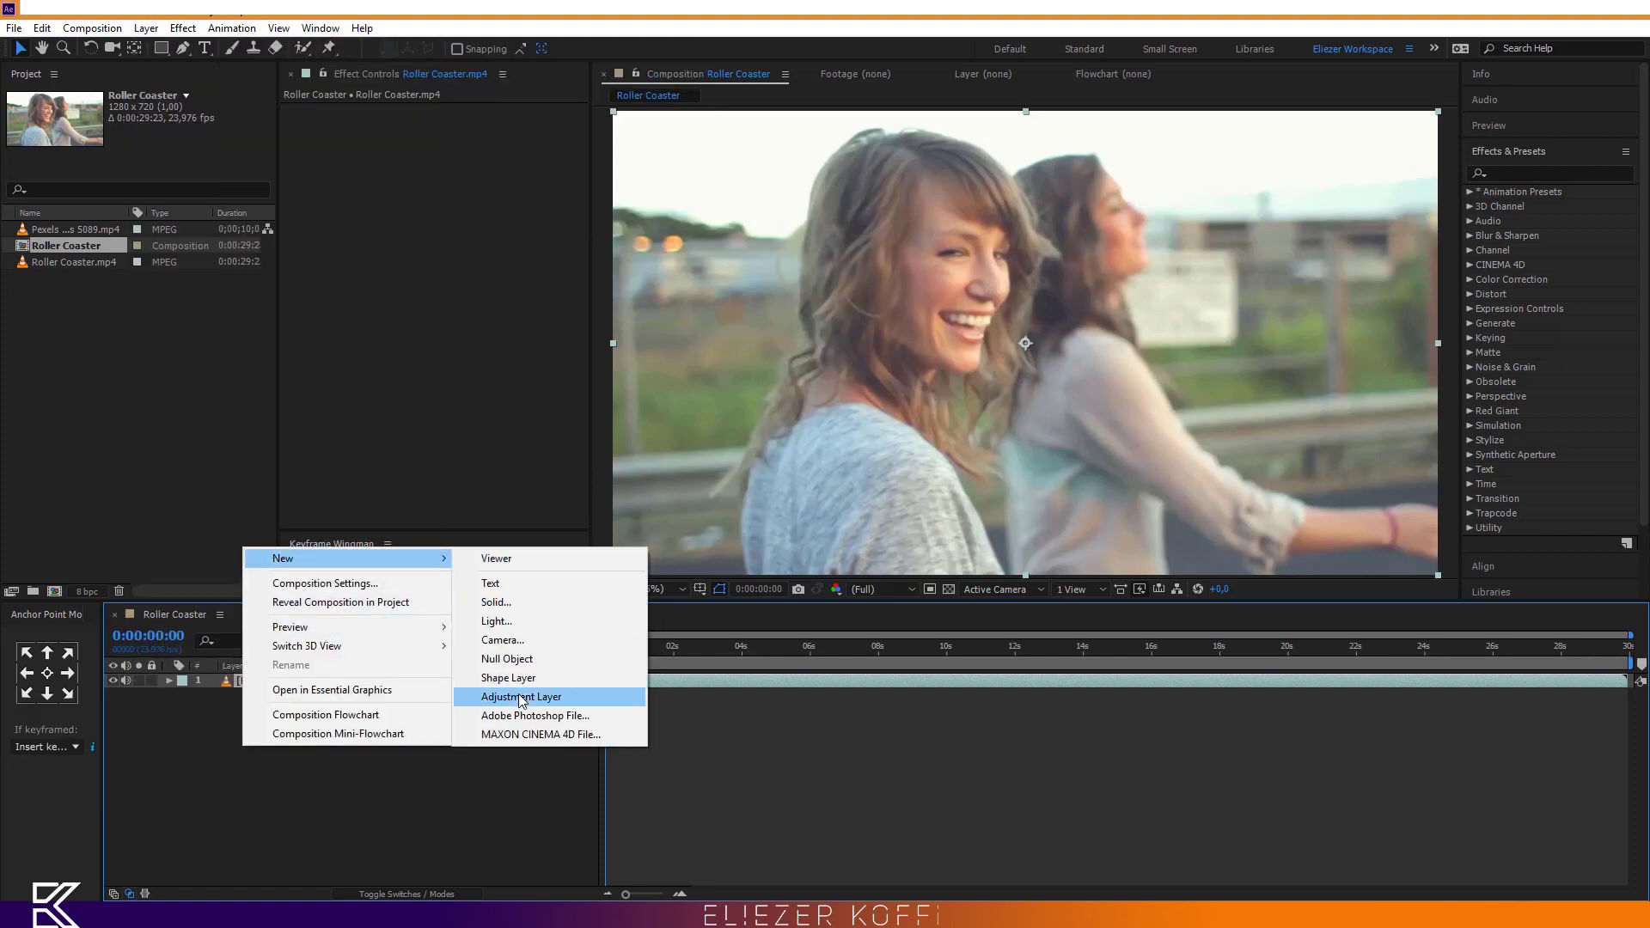
pyautogui.click(523, 698)
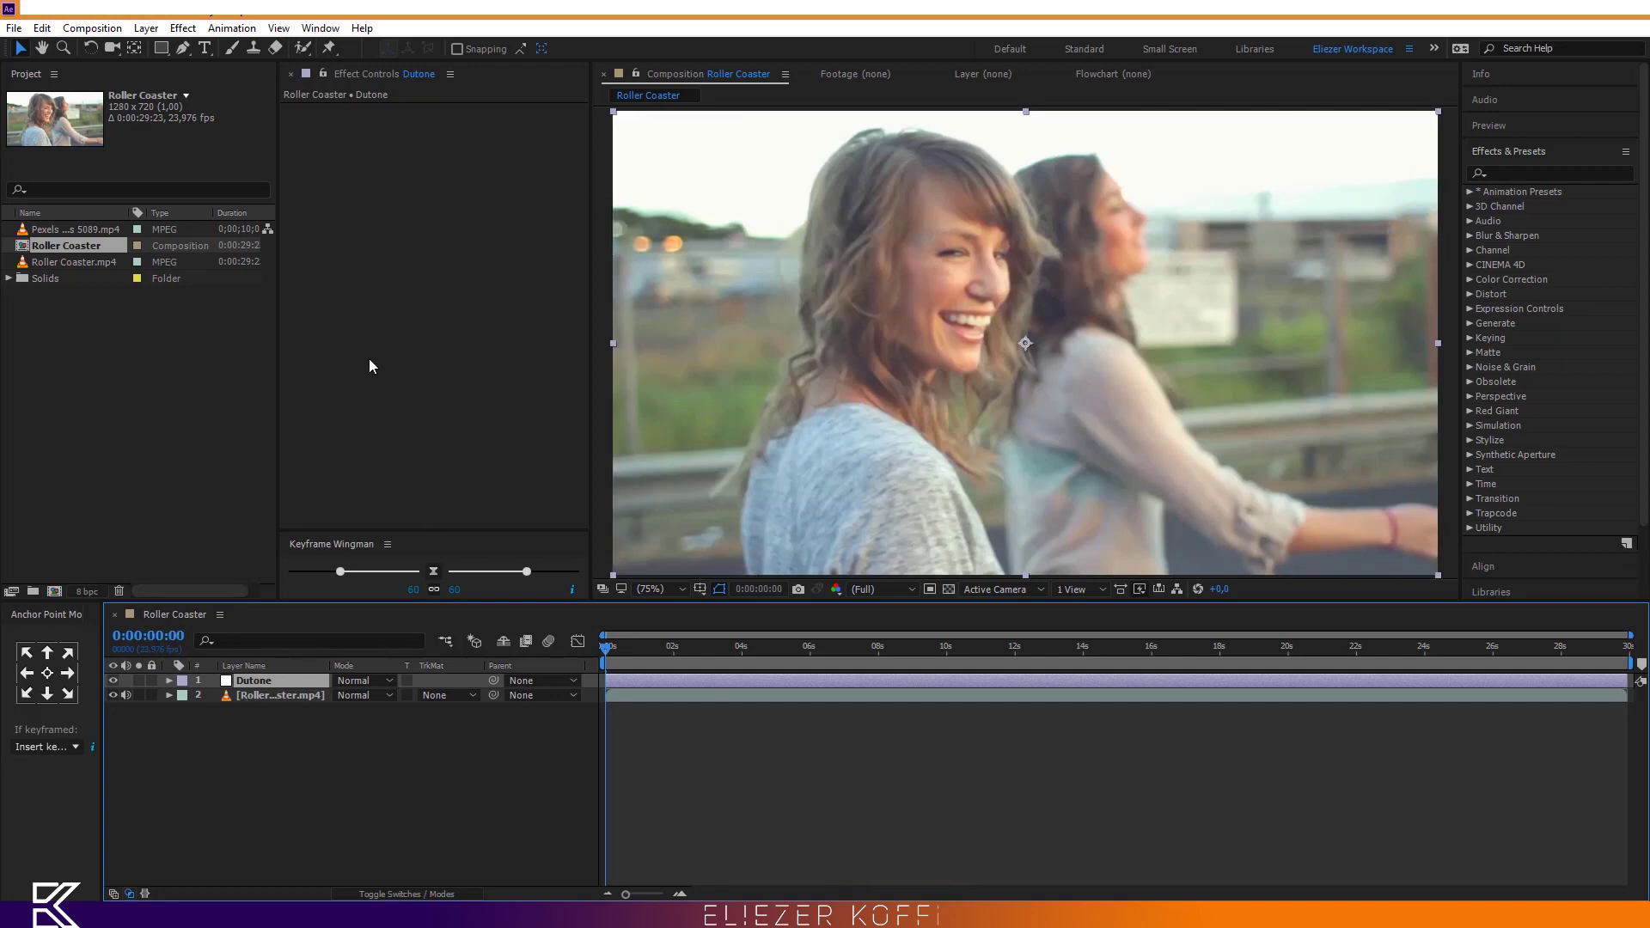
# - Rename the composition as Duotone Effects and apply the HDV/HDTV 720 25 preset in its settings
pyautogui.click(92, 29)
pyautogui.click(542, 482)
pyautogui.hotkey('ctrl', 'k')
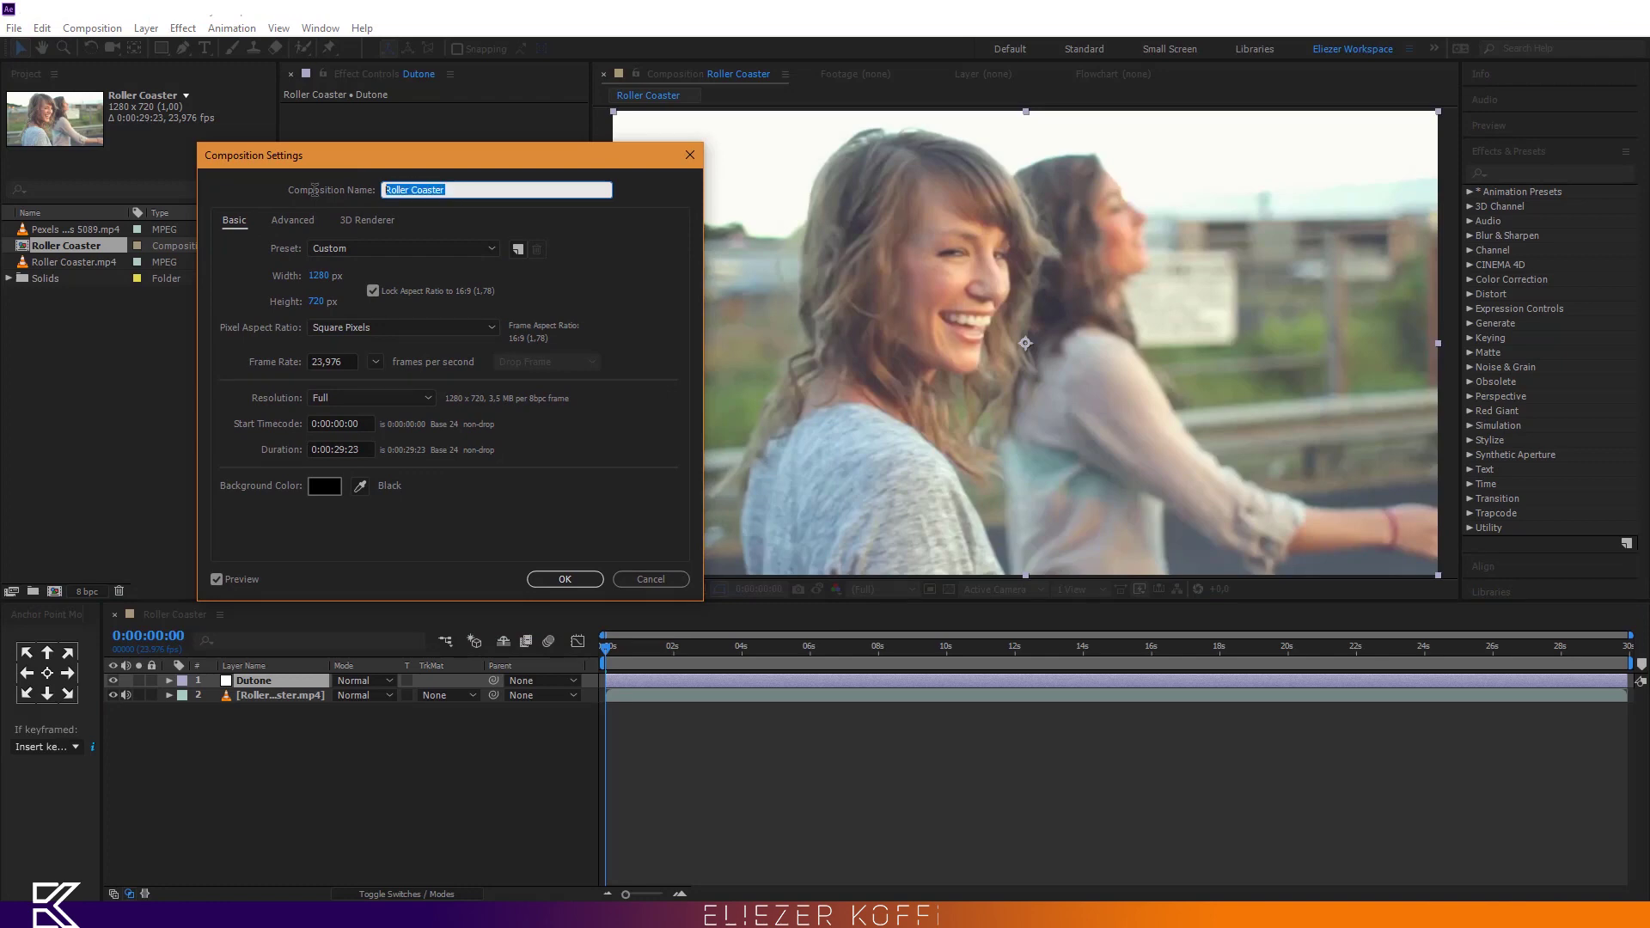
pyautogui.write('Duotone Effects')
pyautogui.click(487, 253)
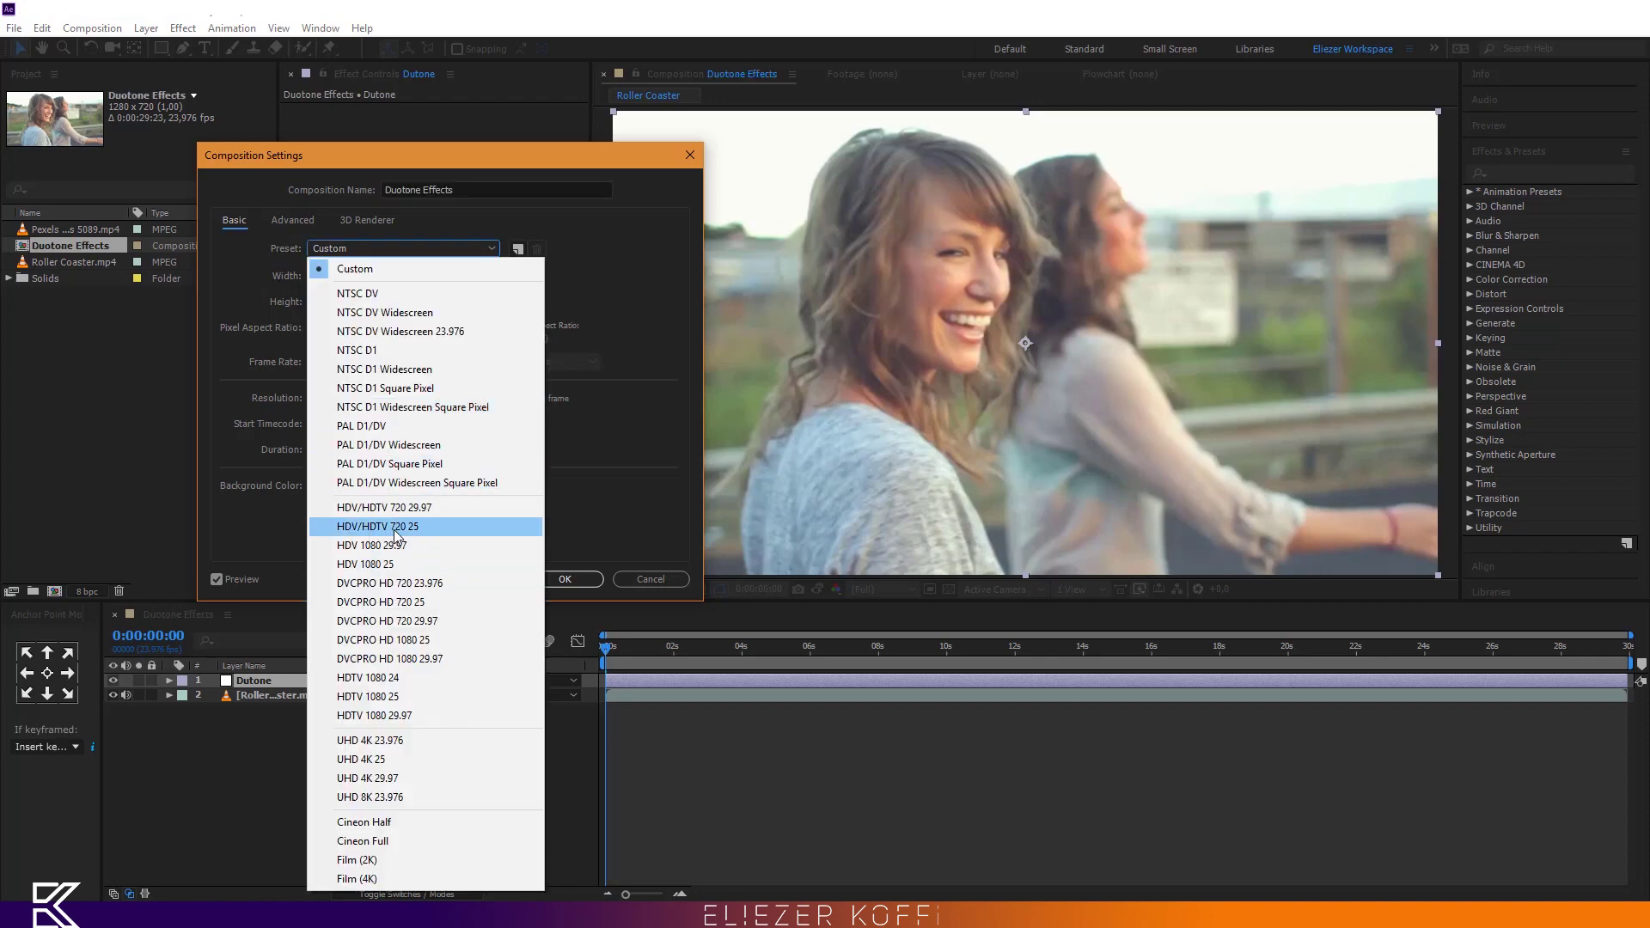
pyautogui.click(393, 527)
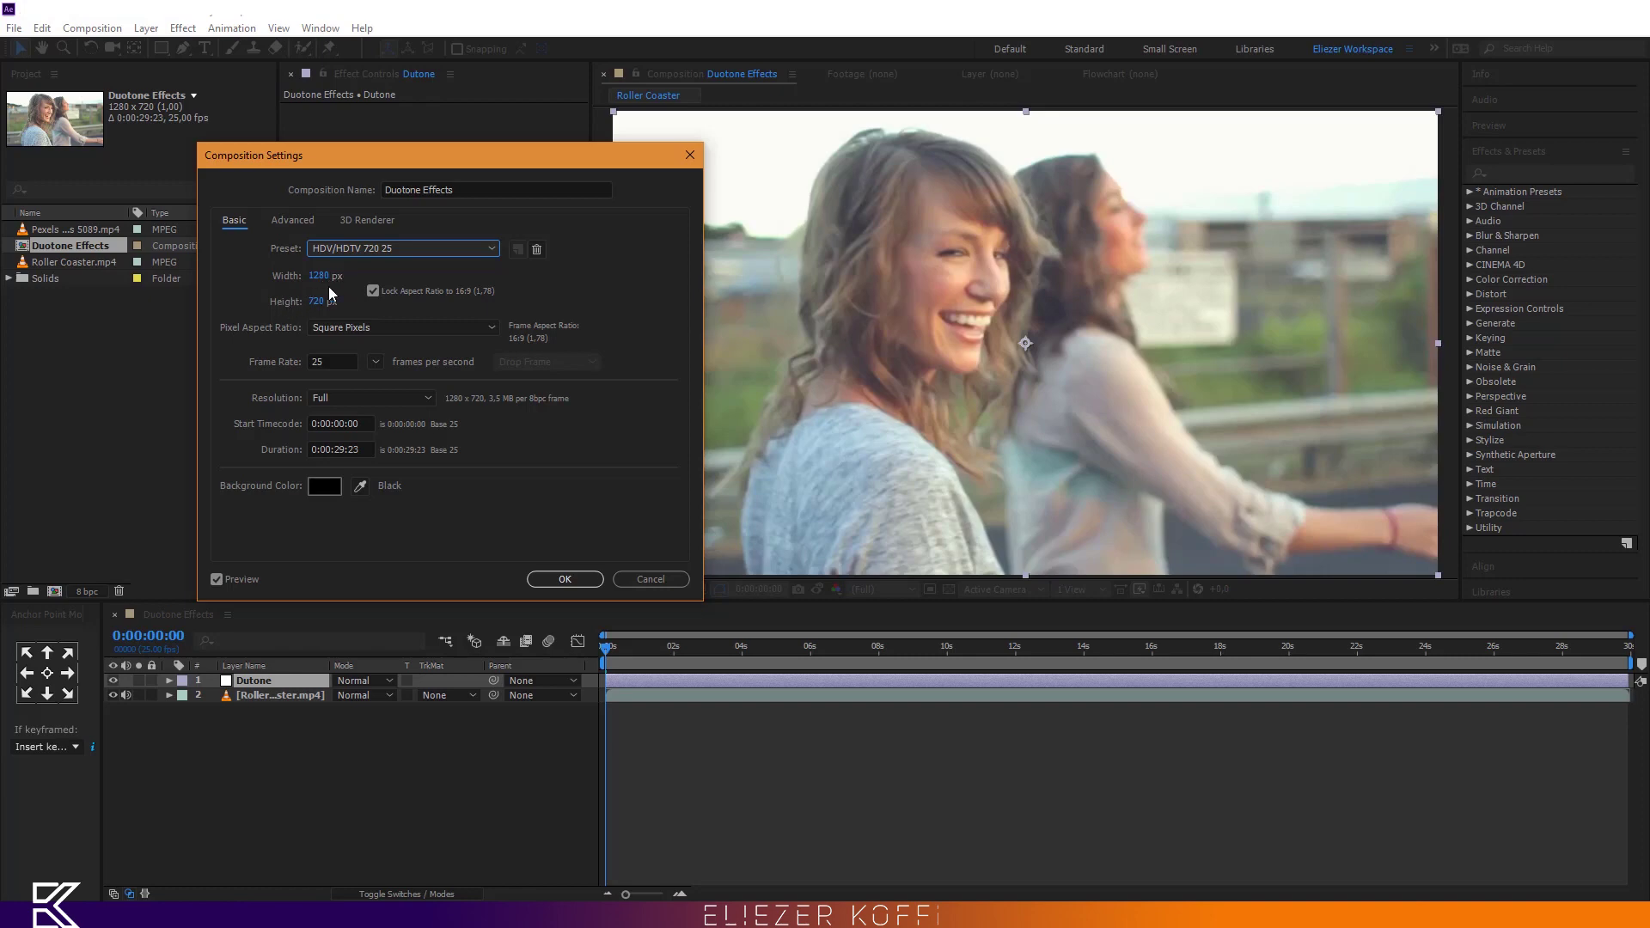
# - Set the composition's duration to 0:00:30:00 and apply the settings
pyautogui.click(352, 450)
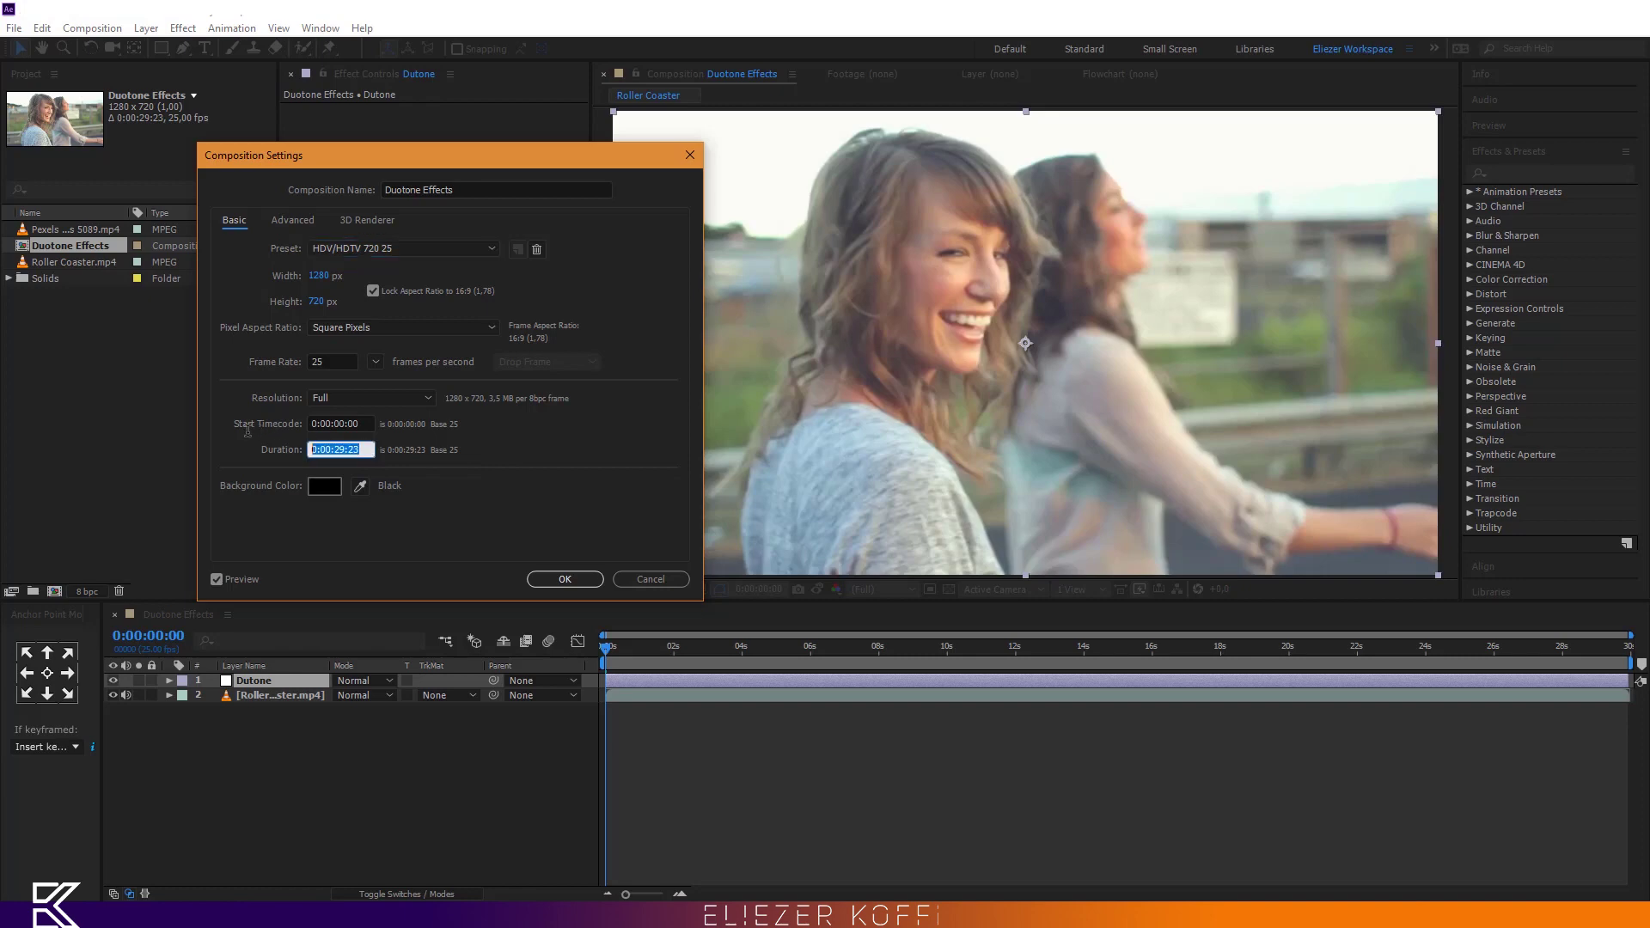
pyautogui.write('30.')
pyautogui.click(565, 580)
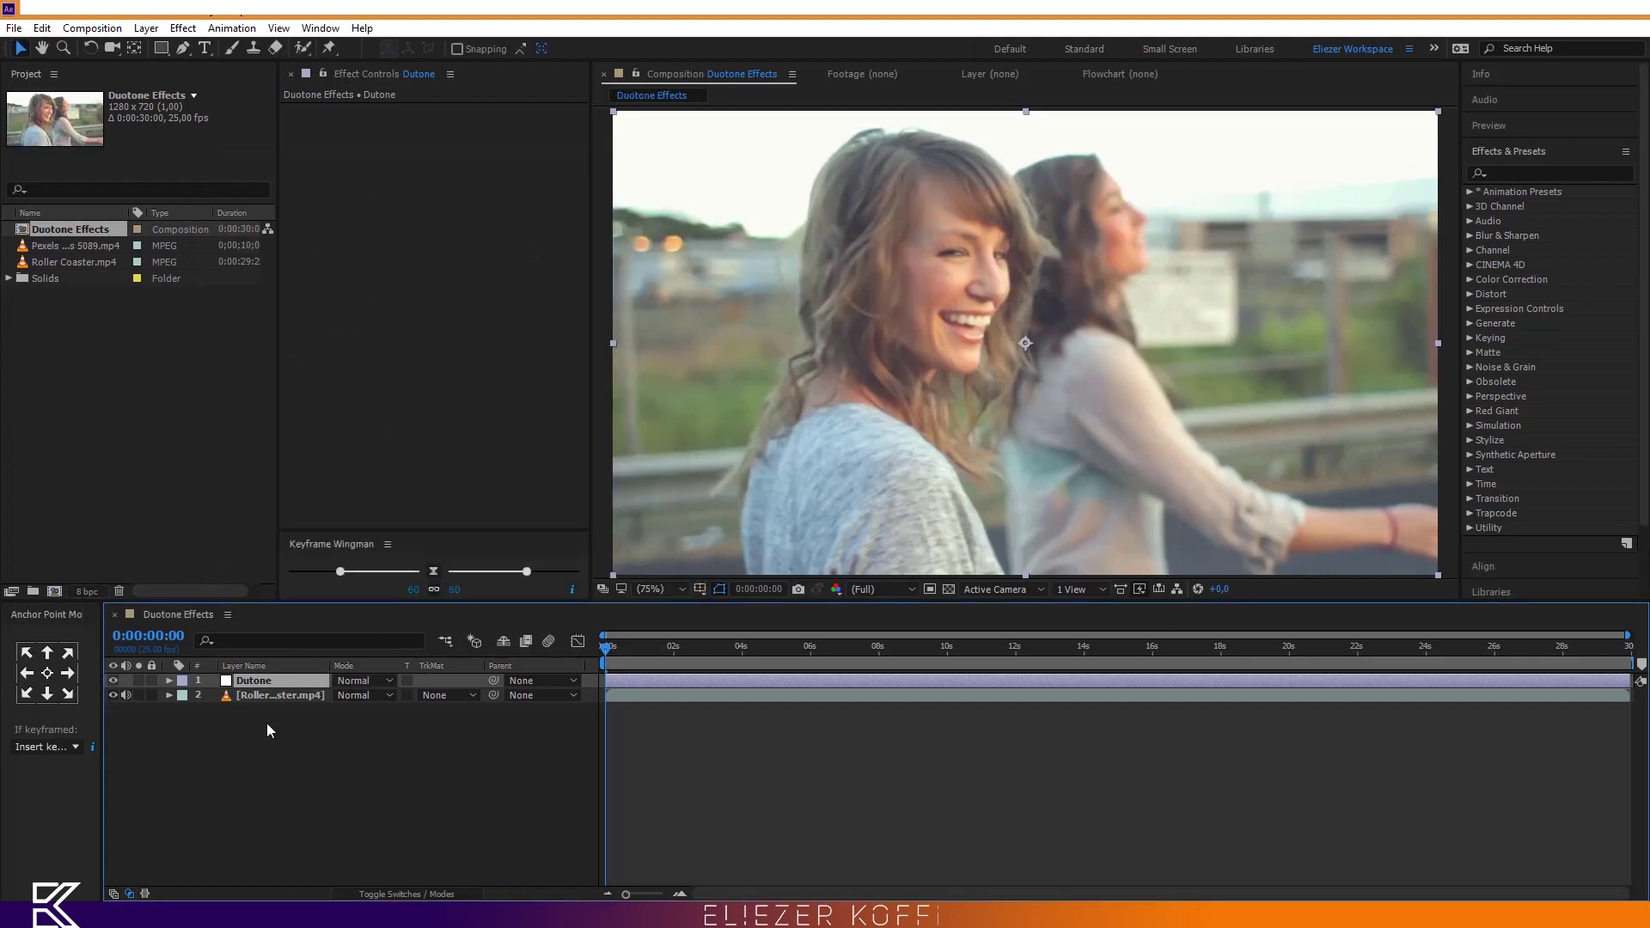
# - Find the CC Toner effect, apply it to the Dutone adjustment layer, and set its Tones to Duotone
pyautogui.click(1522, 174)
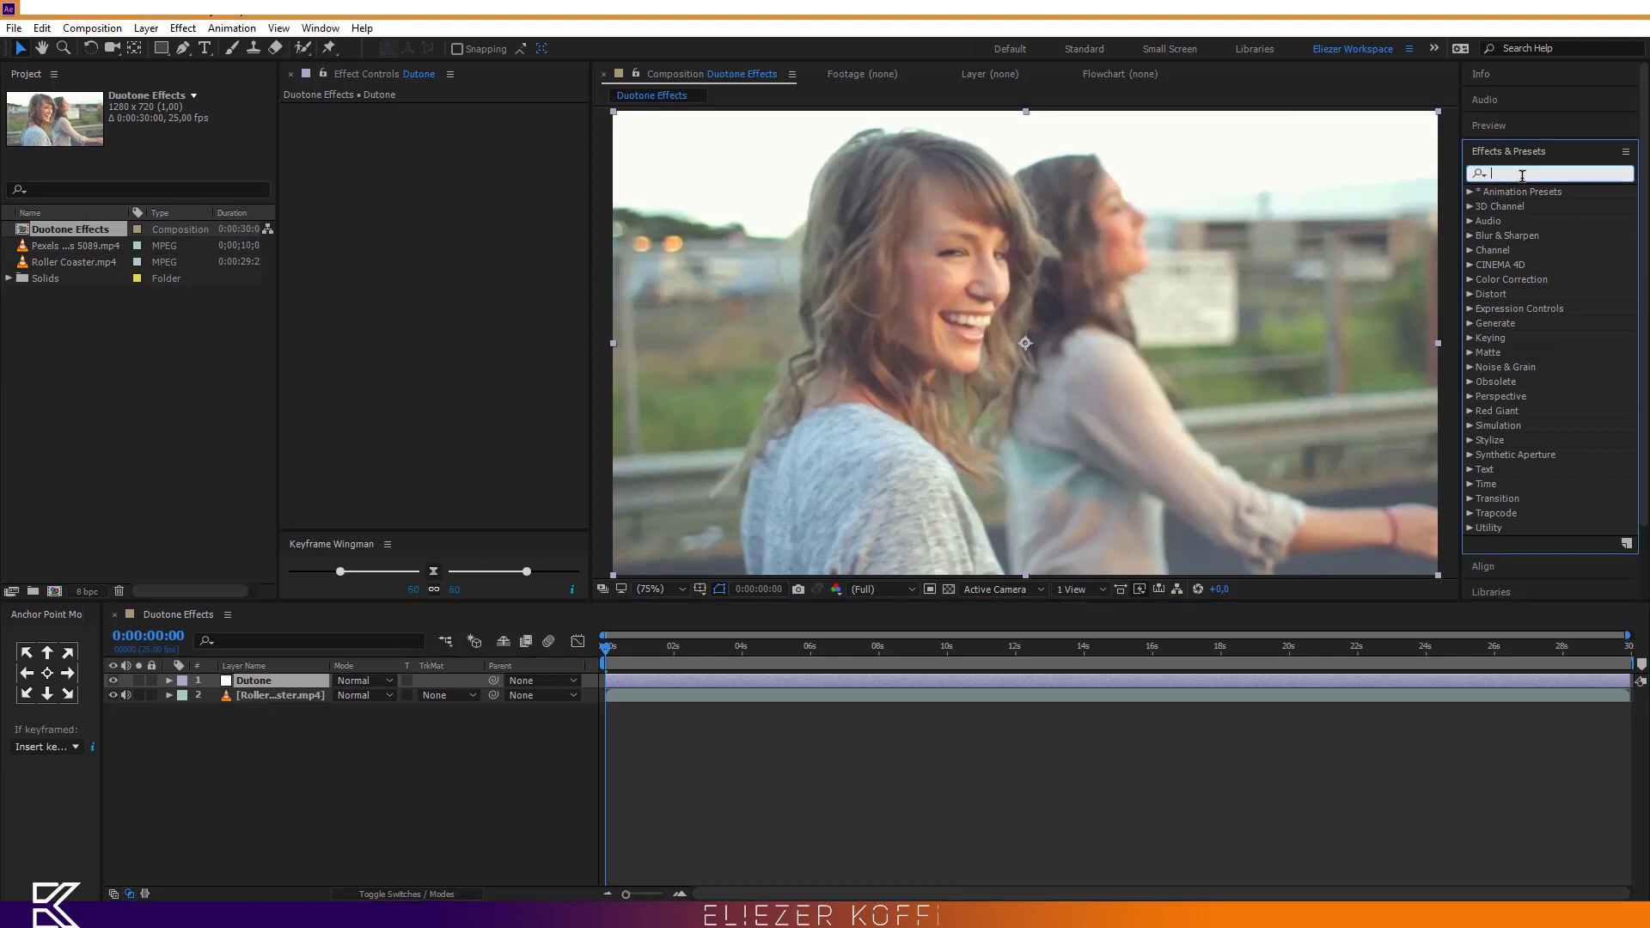
pyautogui.write('cc ')
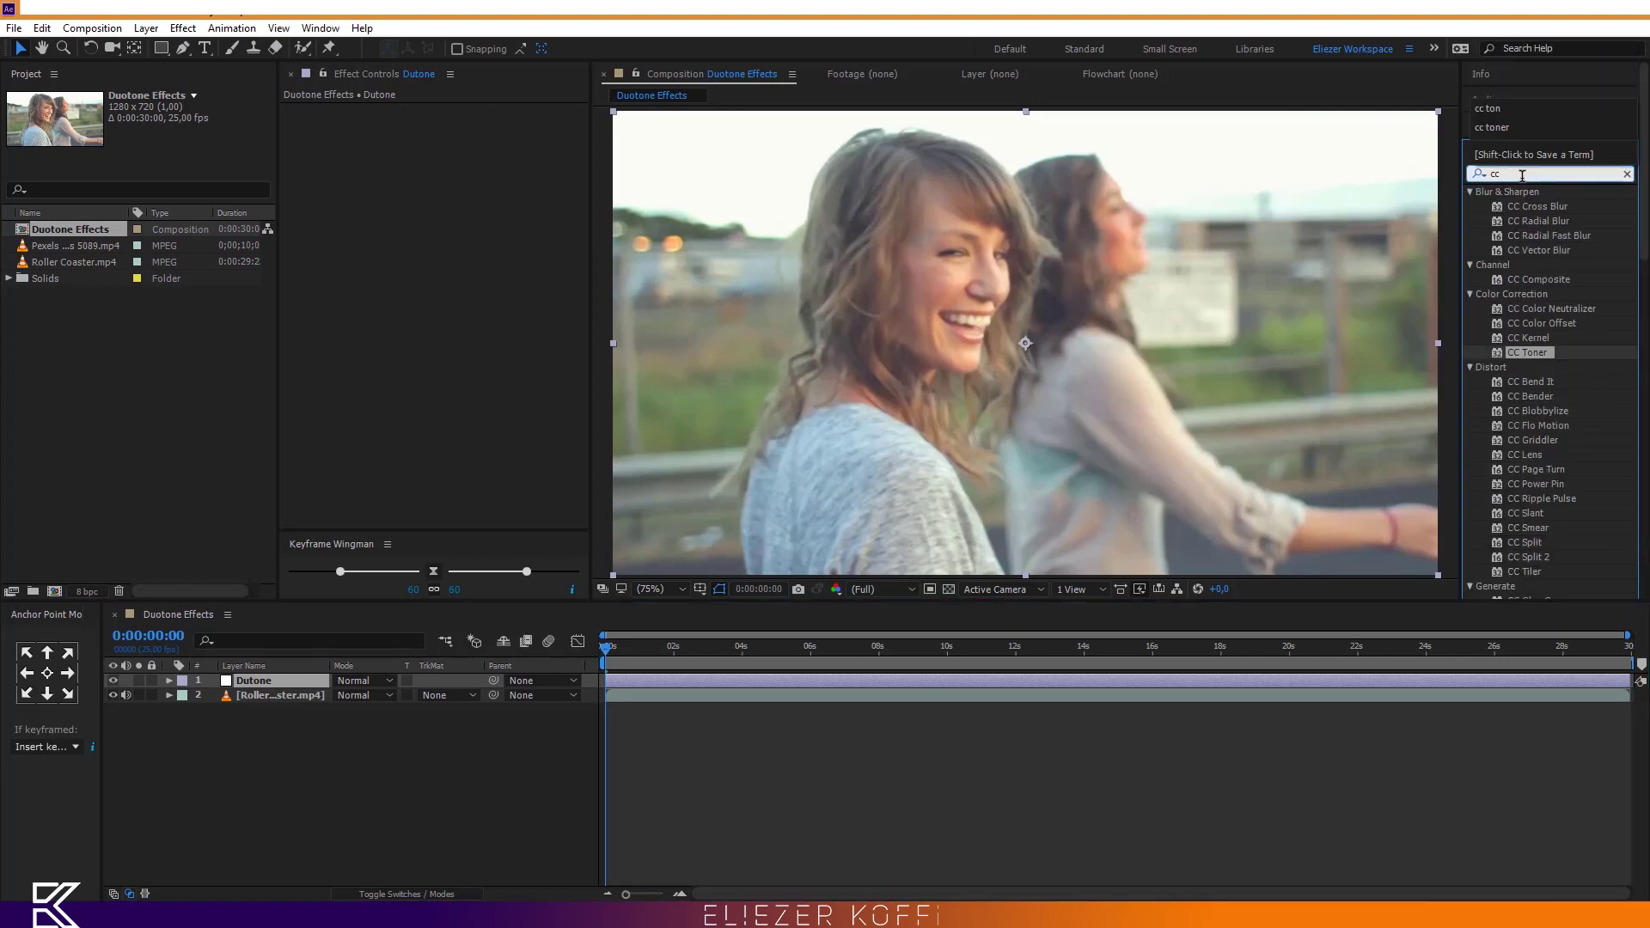
pyautogui.write('to')
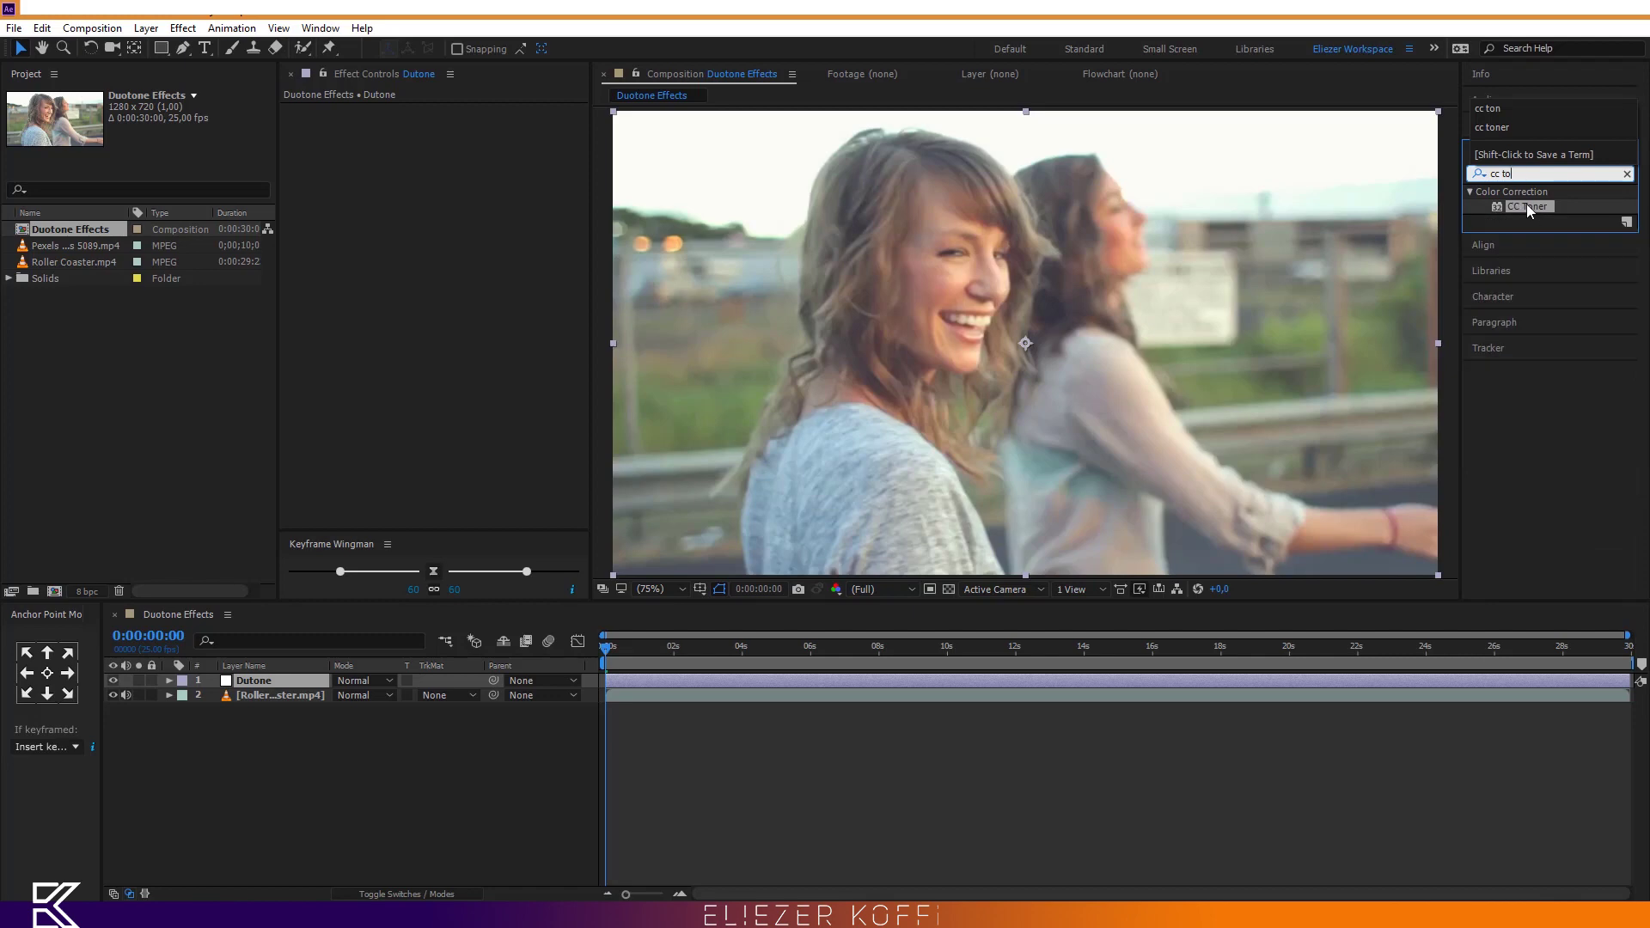
pyautogui.moveTo(1528, 209); pyautogui.dragTo(254, 682)
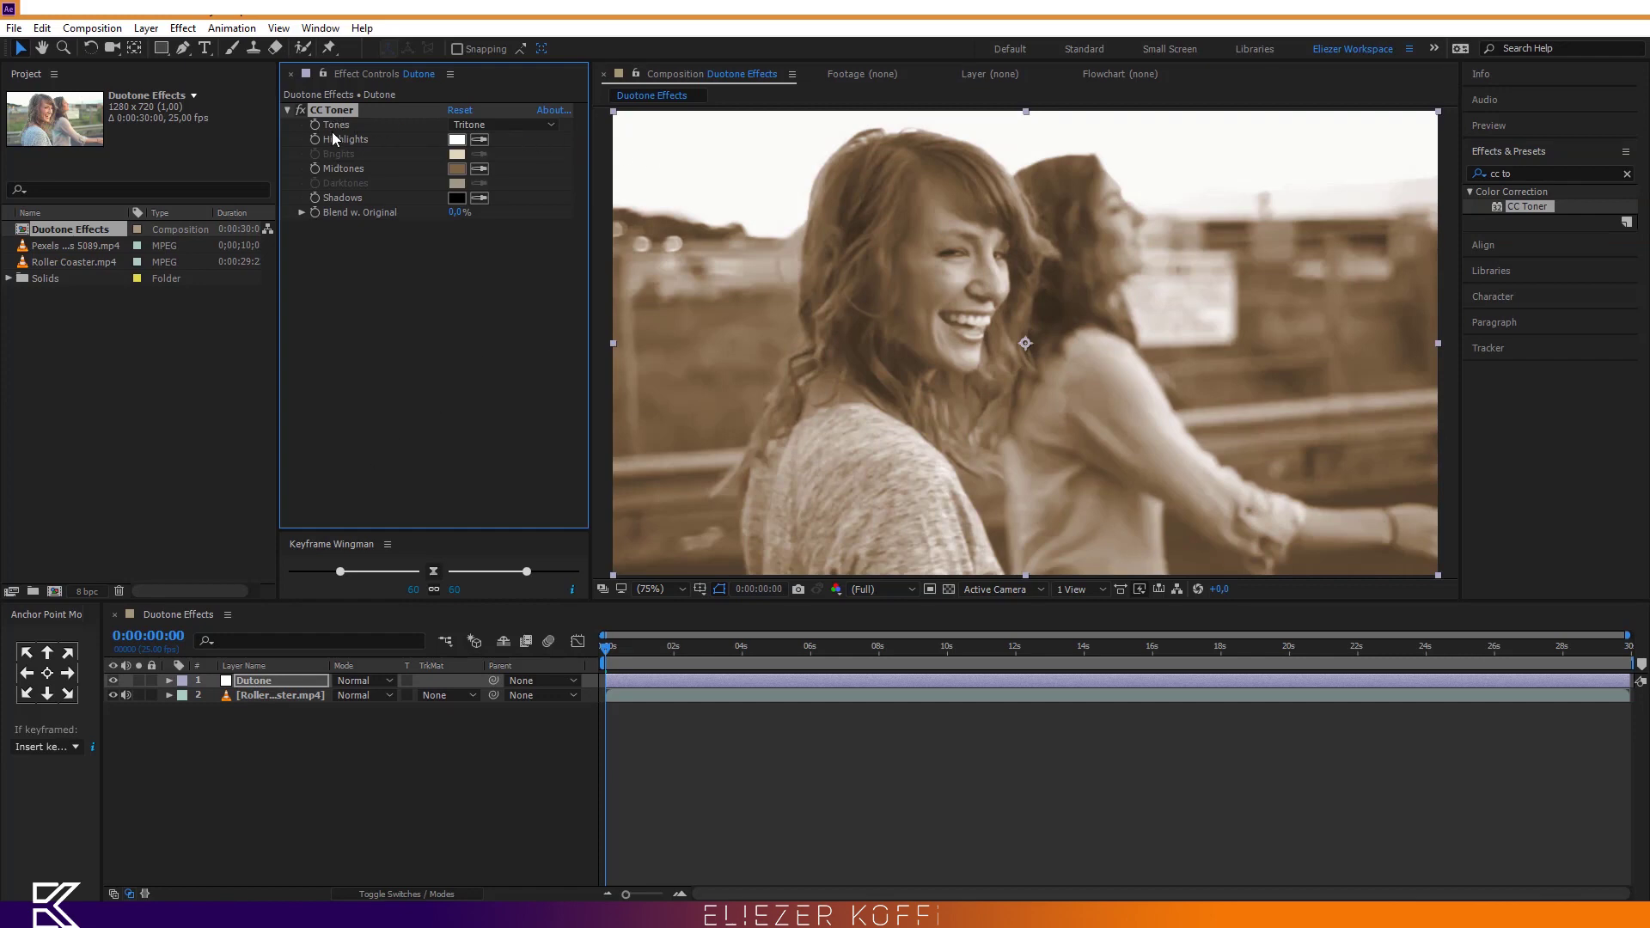
pyautogui.click(547, 126)
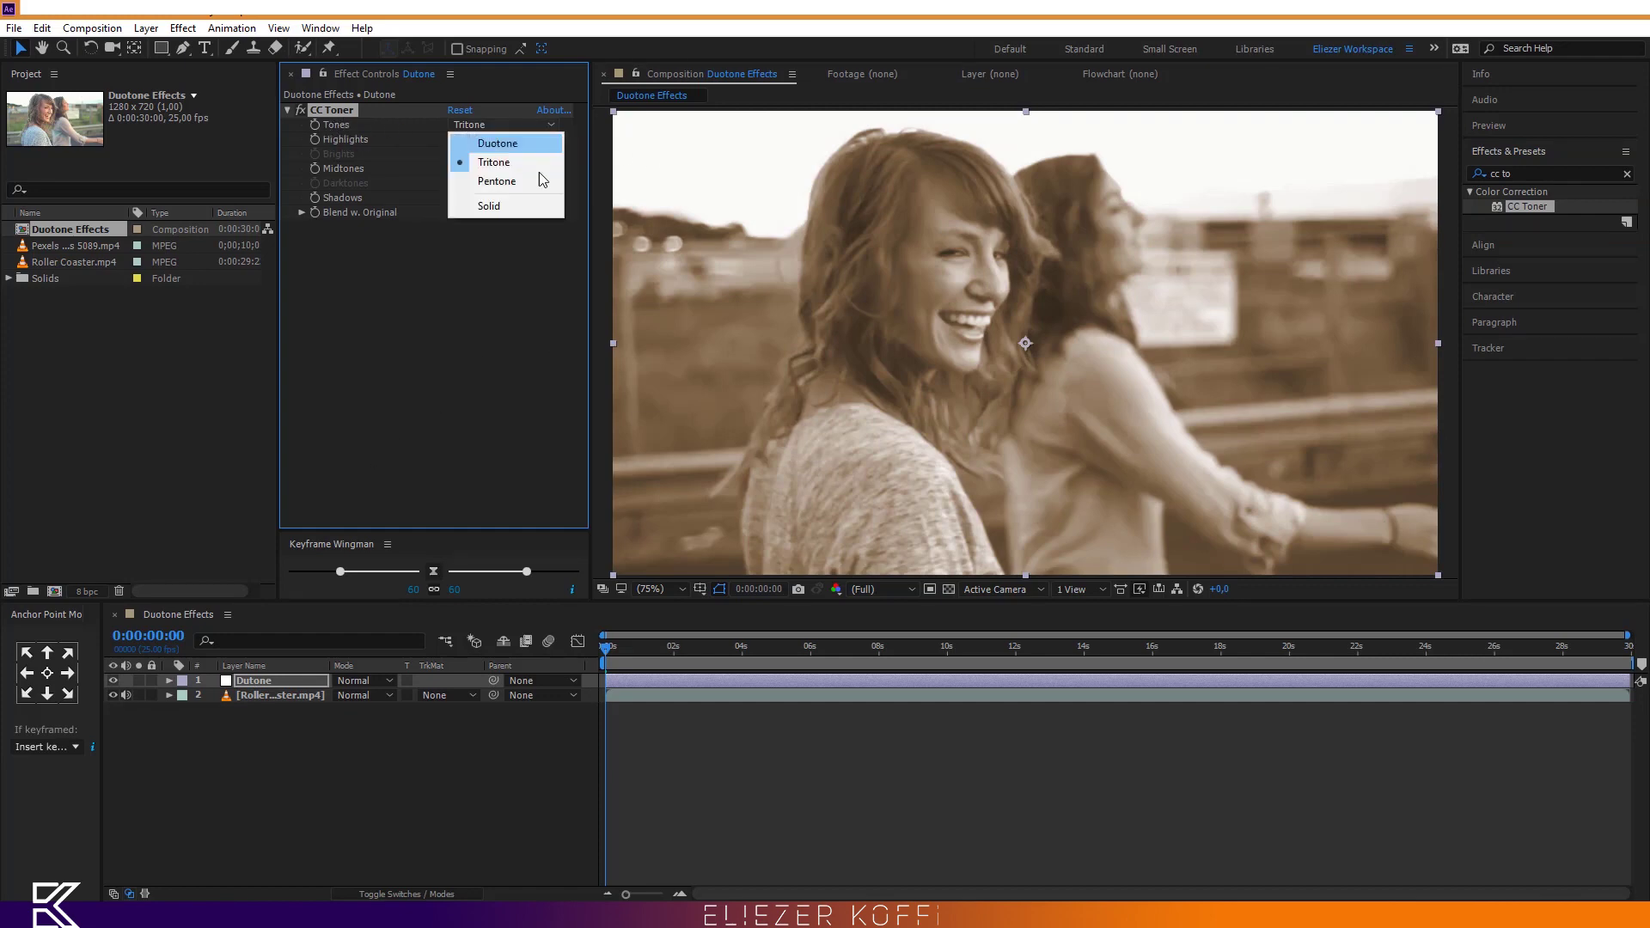
pyautogui.click(497, 145)
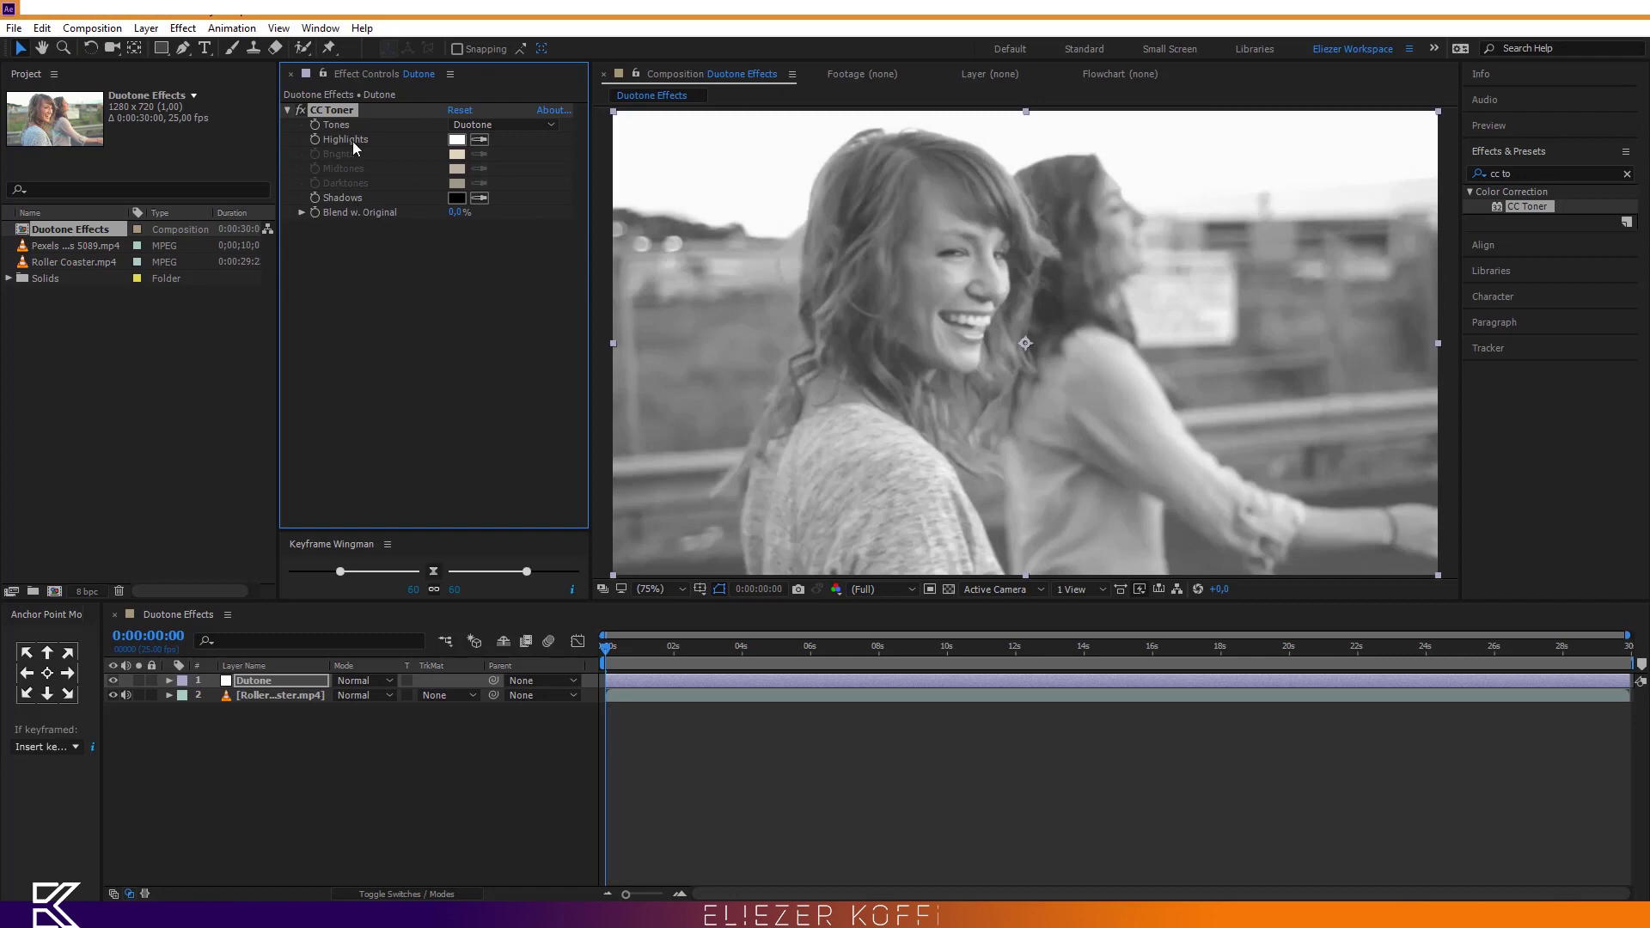
# - Set the CC Toner Highlights color to bright green 00E847
pyautogui.click(456, 140)
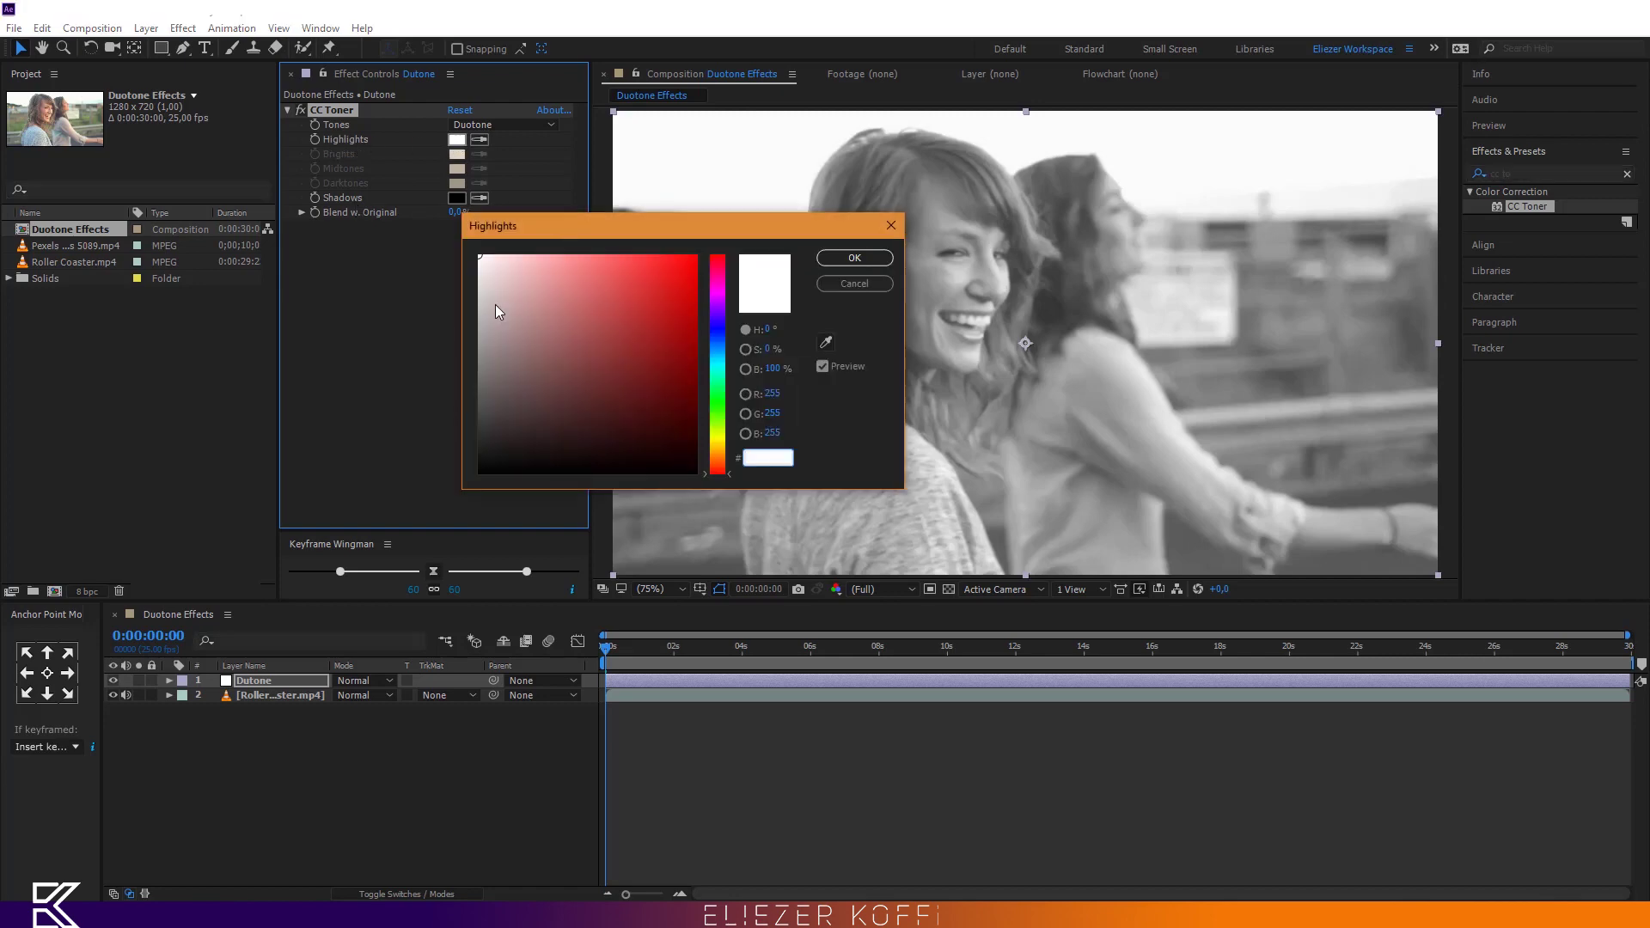
pyautogui.click(718, 394)
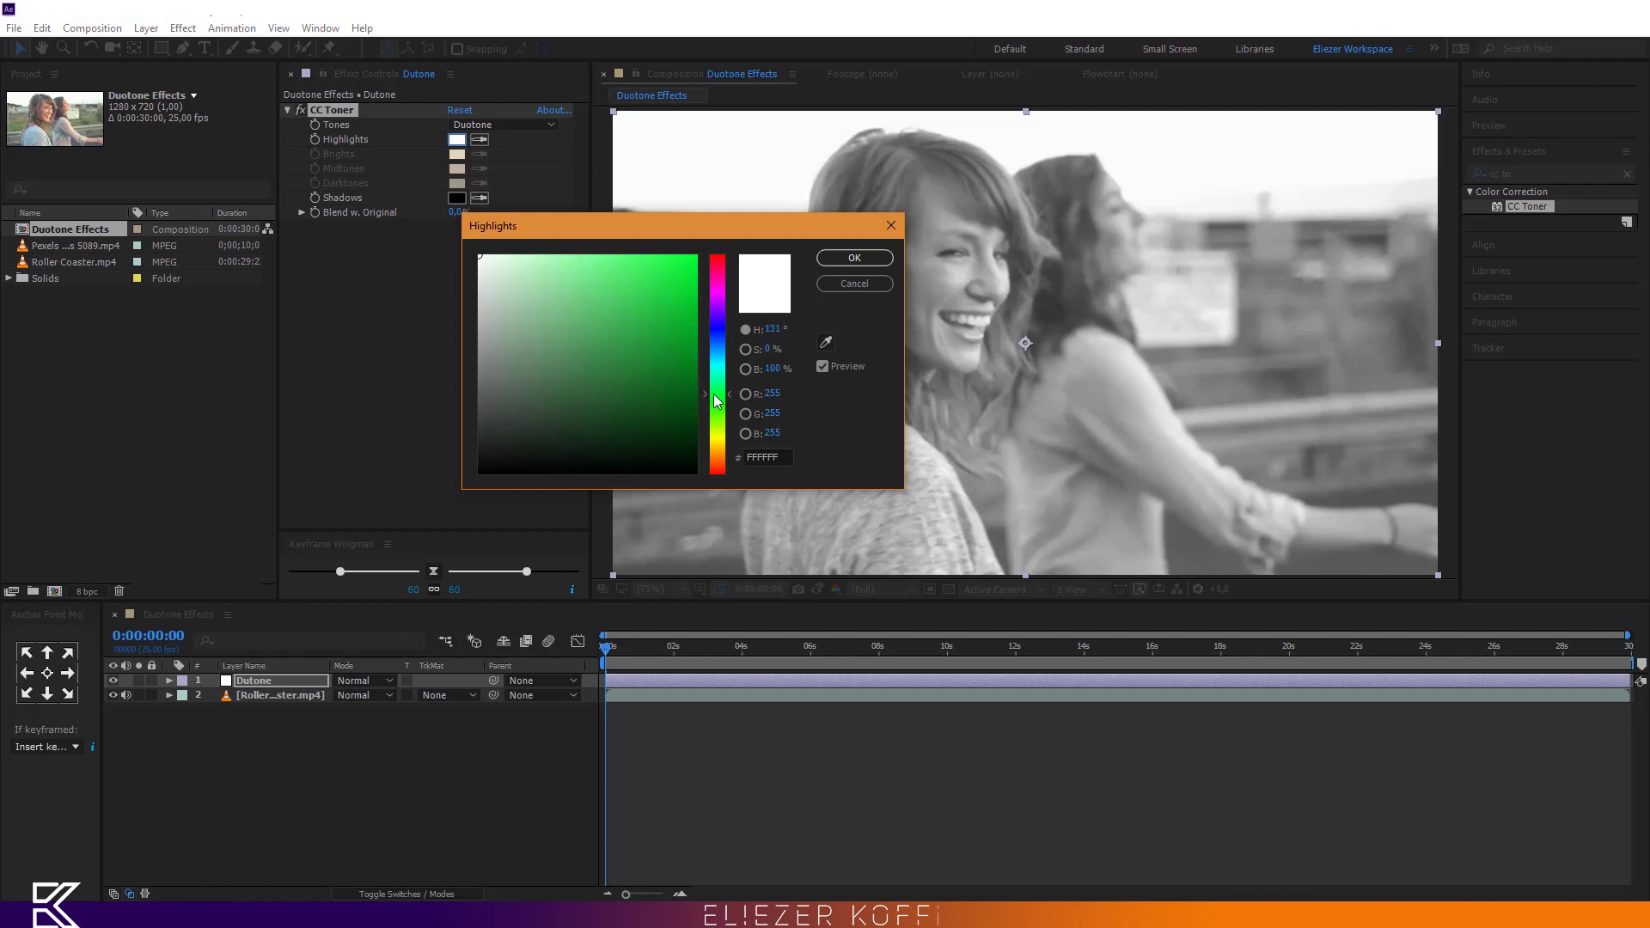
pyautogui.click(696, 273)
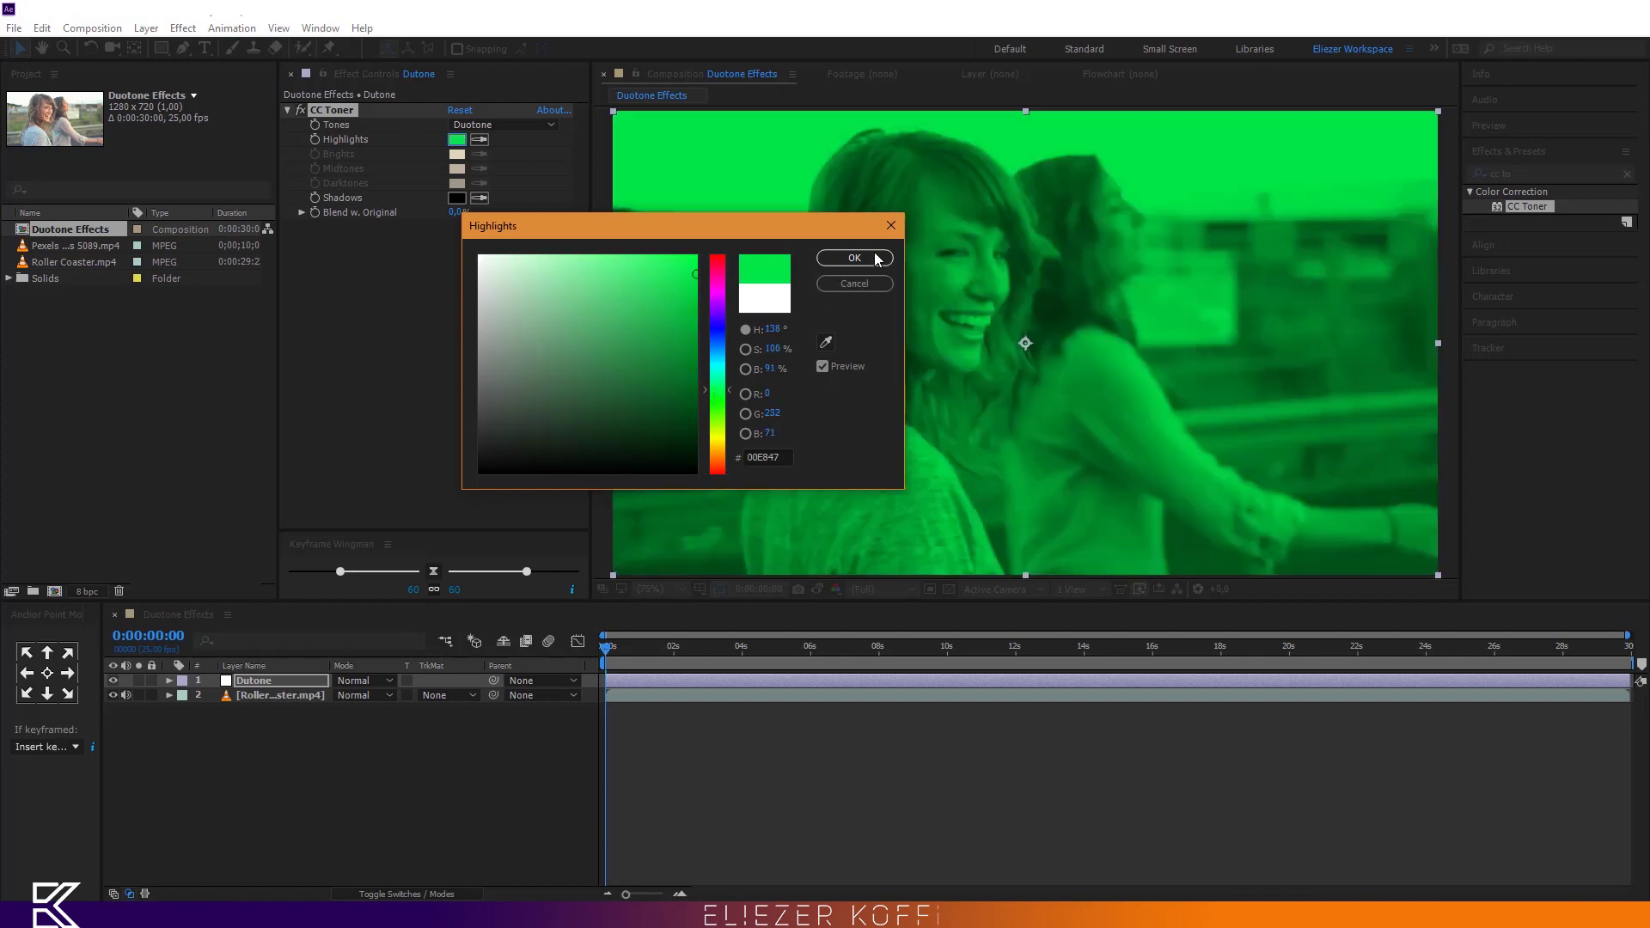
pyautogui.press('Return')
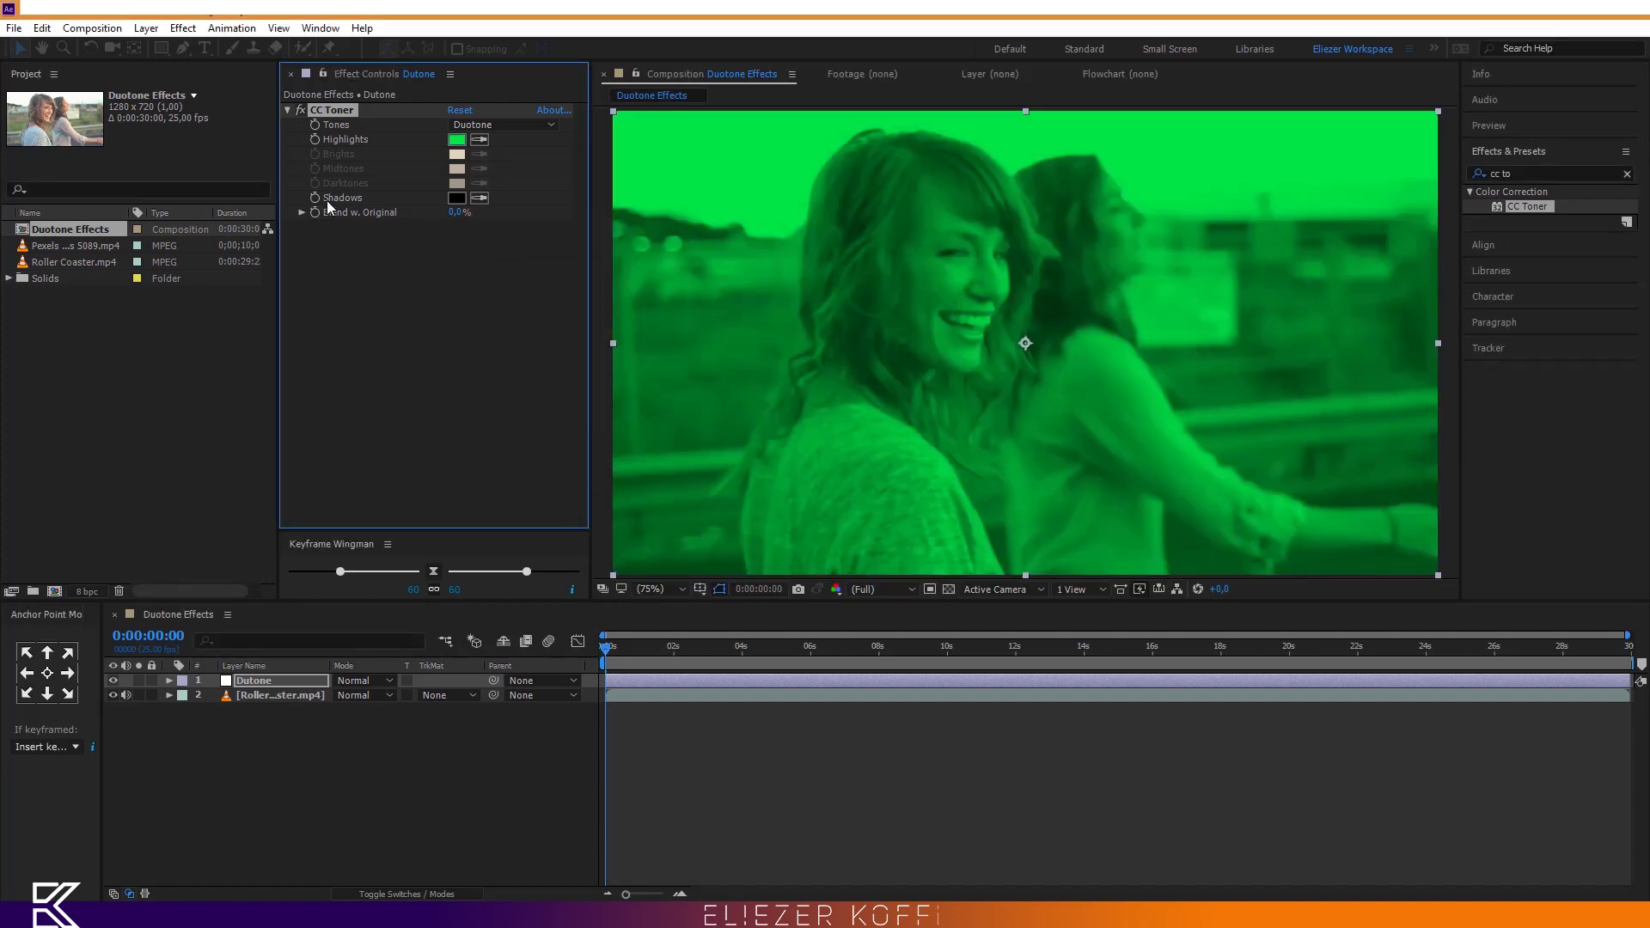
# - Set the CC Toner Shadows color to a saturated blue
pyautogui.click(456, 198)
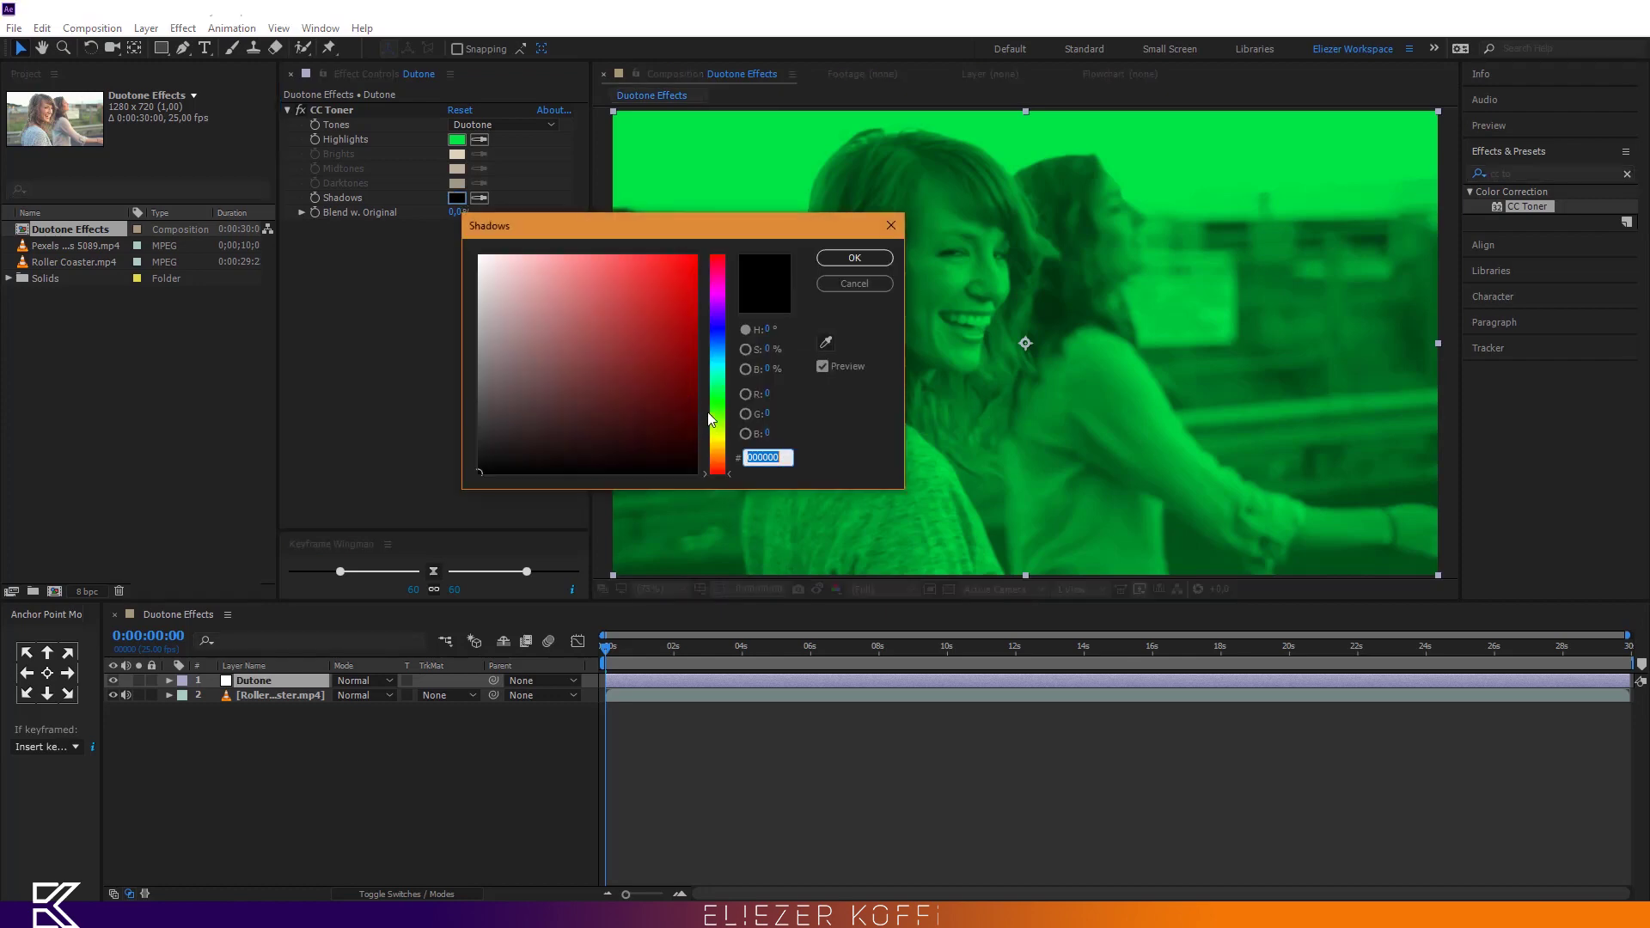
pyautogui.moveTo(720, 372)
pyautogui.mouseDown()
pyautogui.moveTo(701, 297)
pyautogui.moveTo(726, 297)
pyautogui.mouseUp()
pyautogui.click(854, 259)
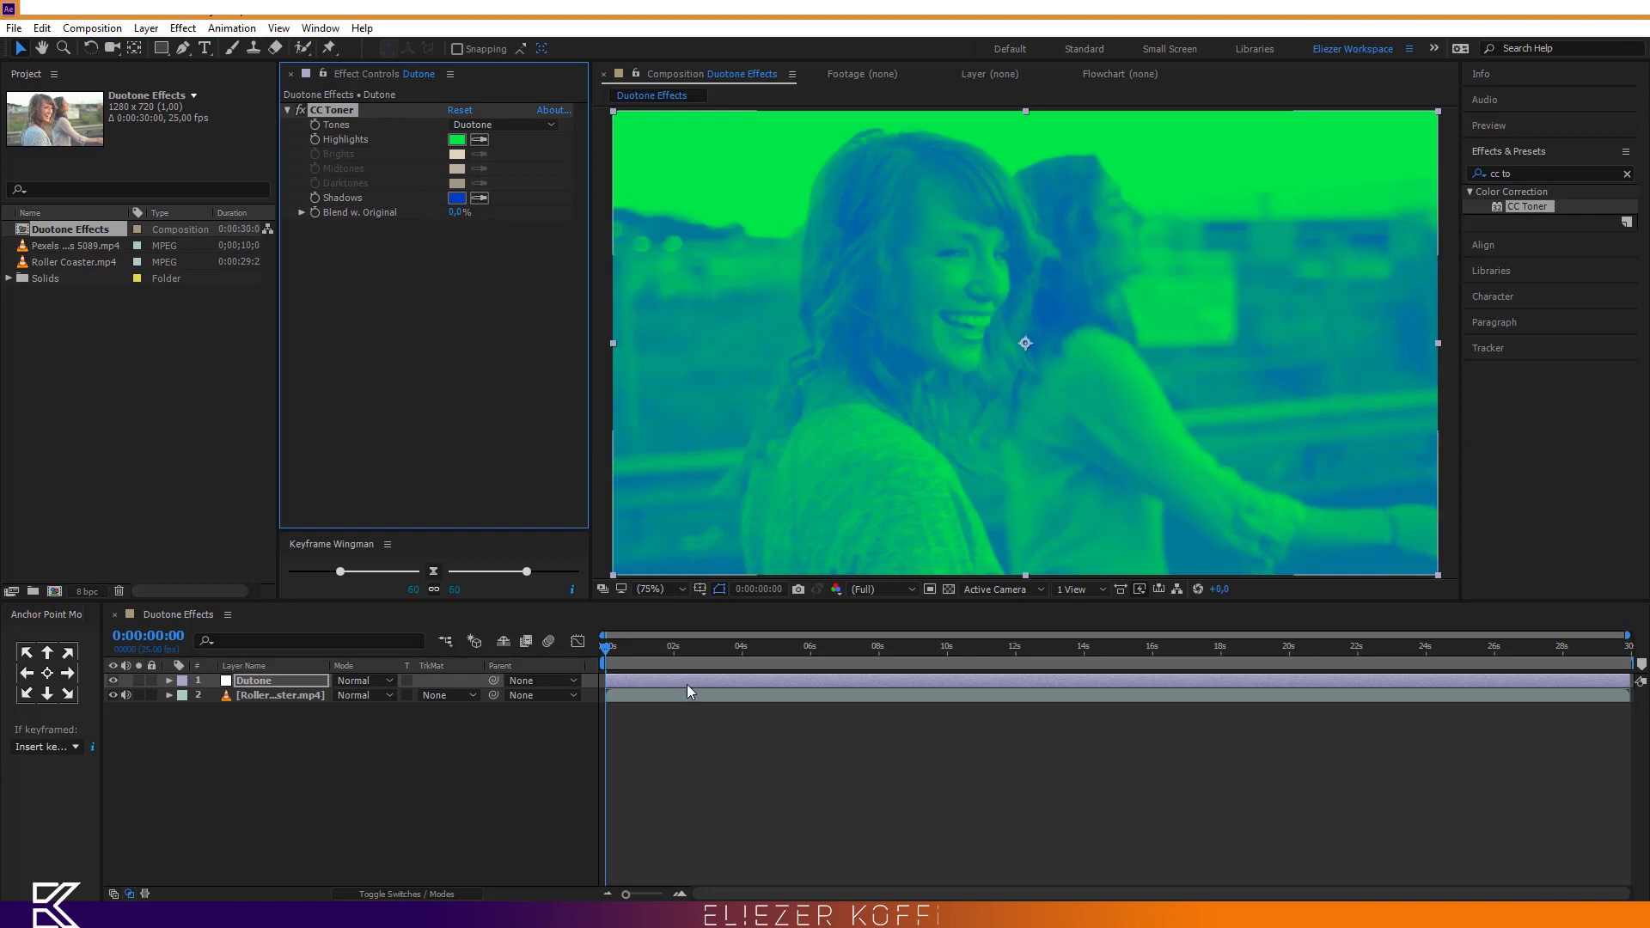
# - Scrub through the composition to review the duotone look on the footage and return to the start
pyautogui.moveTo(745, 648); pyautogui.dragTo(1033, 663)
pyautogui.moveTo(1243, 664); pyautogui.dragTo(1596, 655)
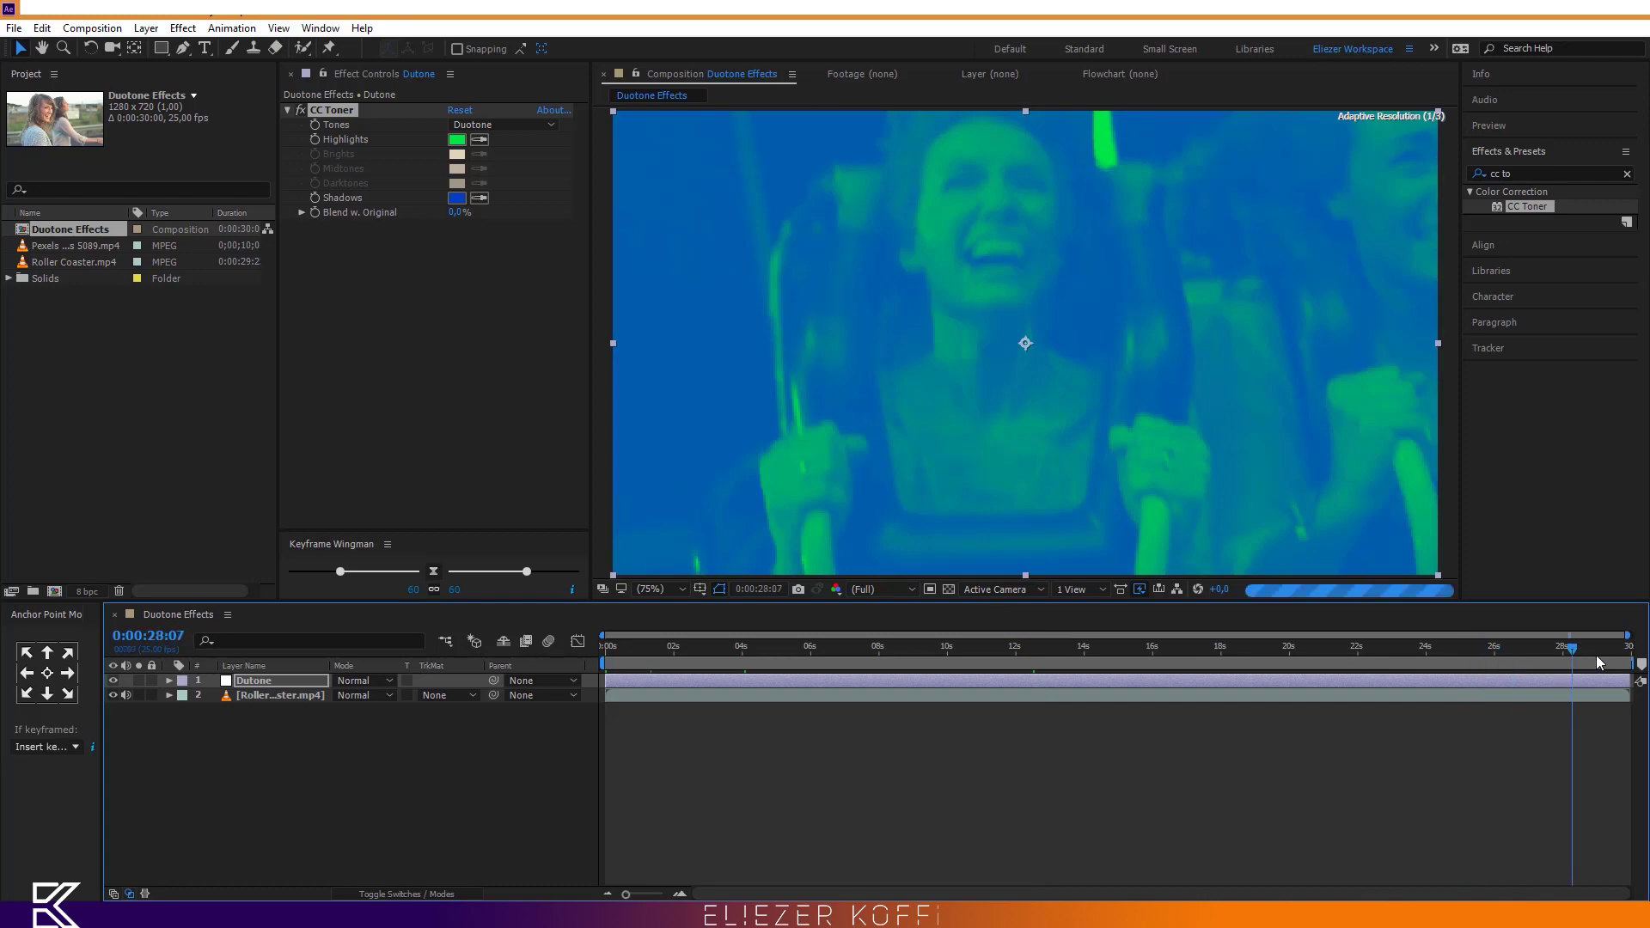
pyautogui.moveTo(820, 653); pyautogui.dragTo(600, 651)
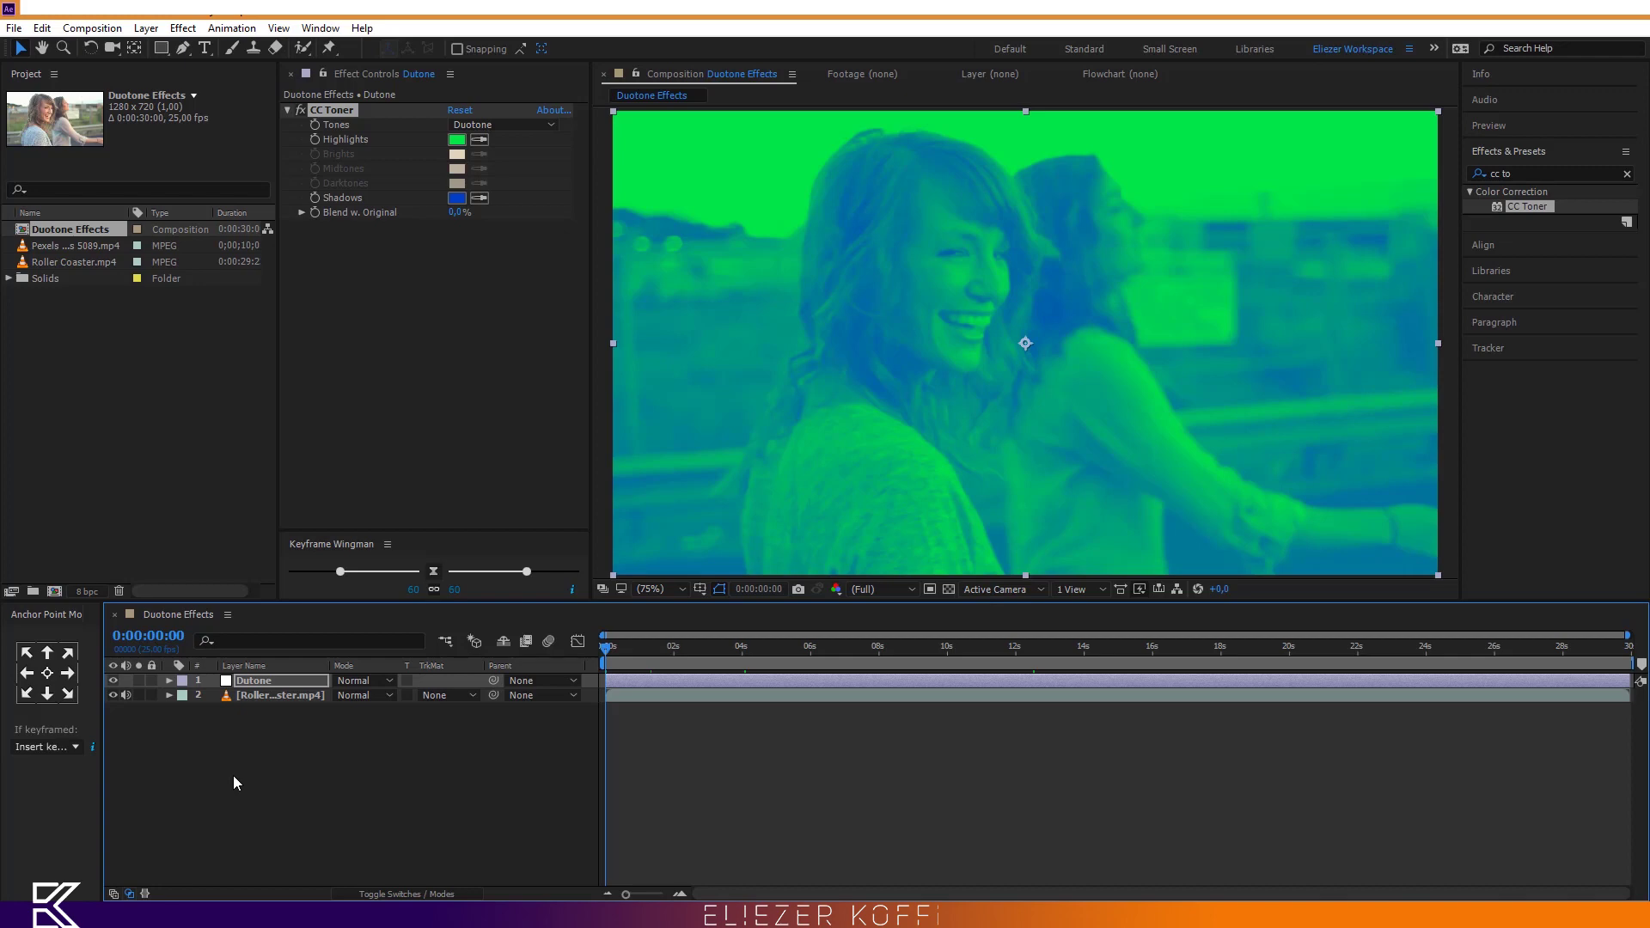
# - Add a second adjustment layer above the Dutone layer and name it CC
pyautogui.rightClick(312, 771)
pyautogui.moveTo(411, 589)
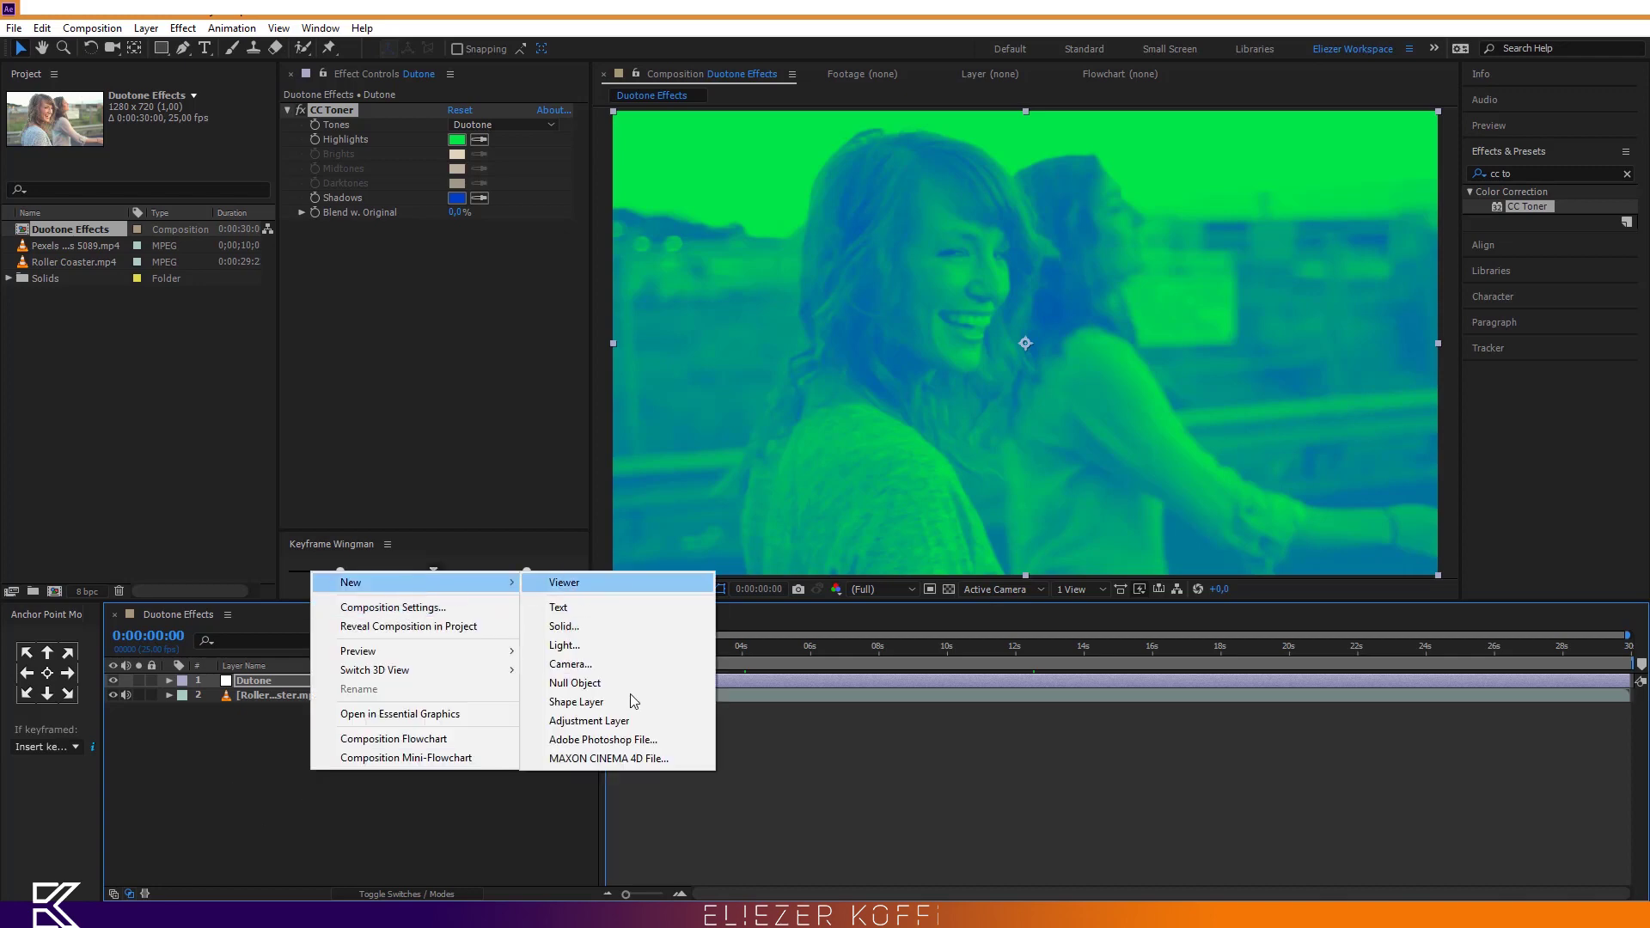
pyautogui.click(591, 721)
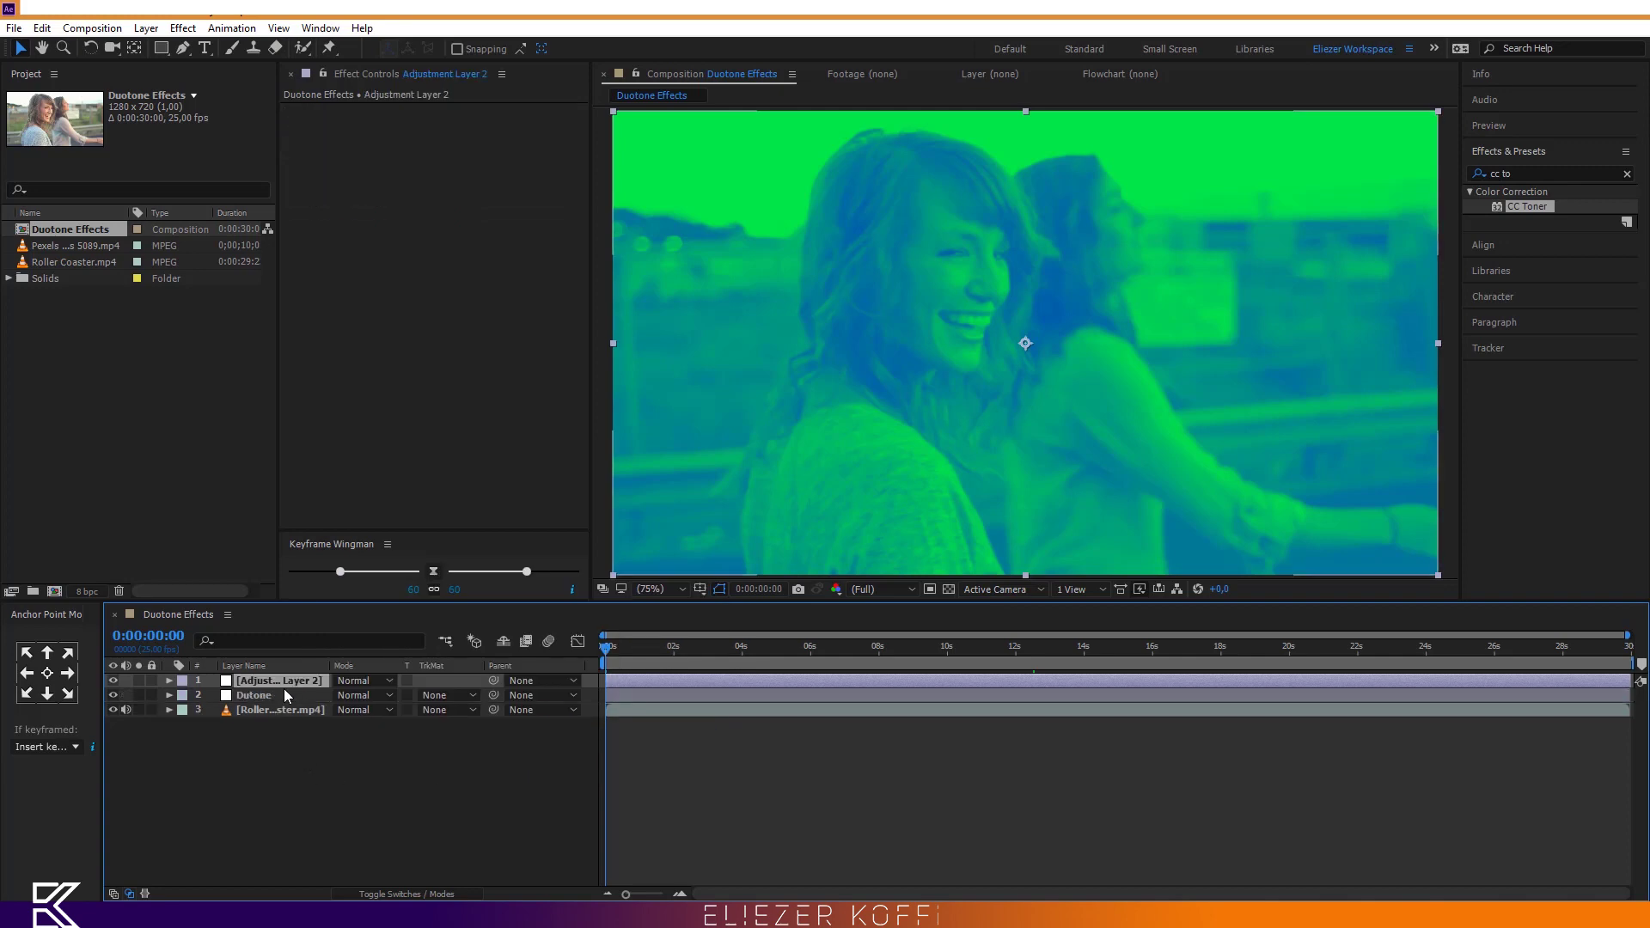
pyautogui.press('Return')
pyautogui.write('C')
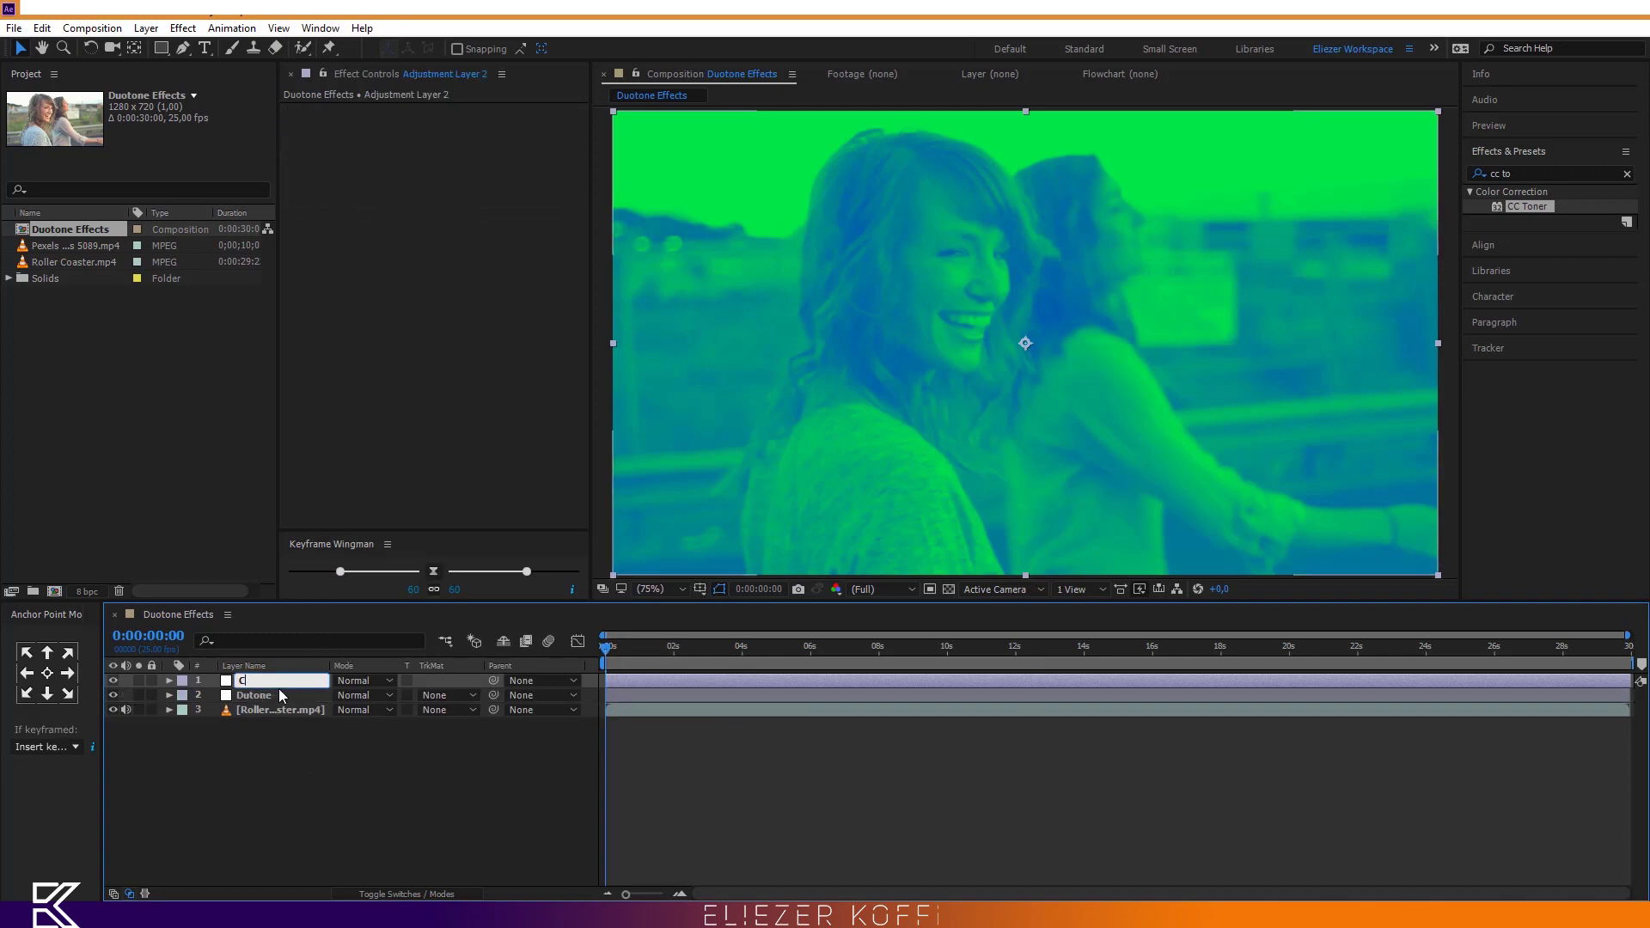
pyautogui.write('C')
pyautogui.click(282, 735)
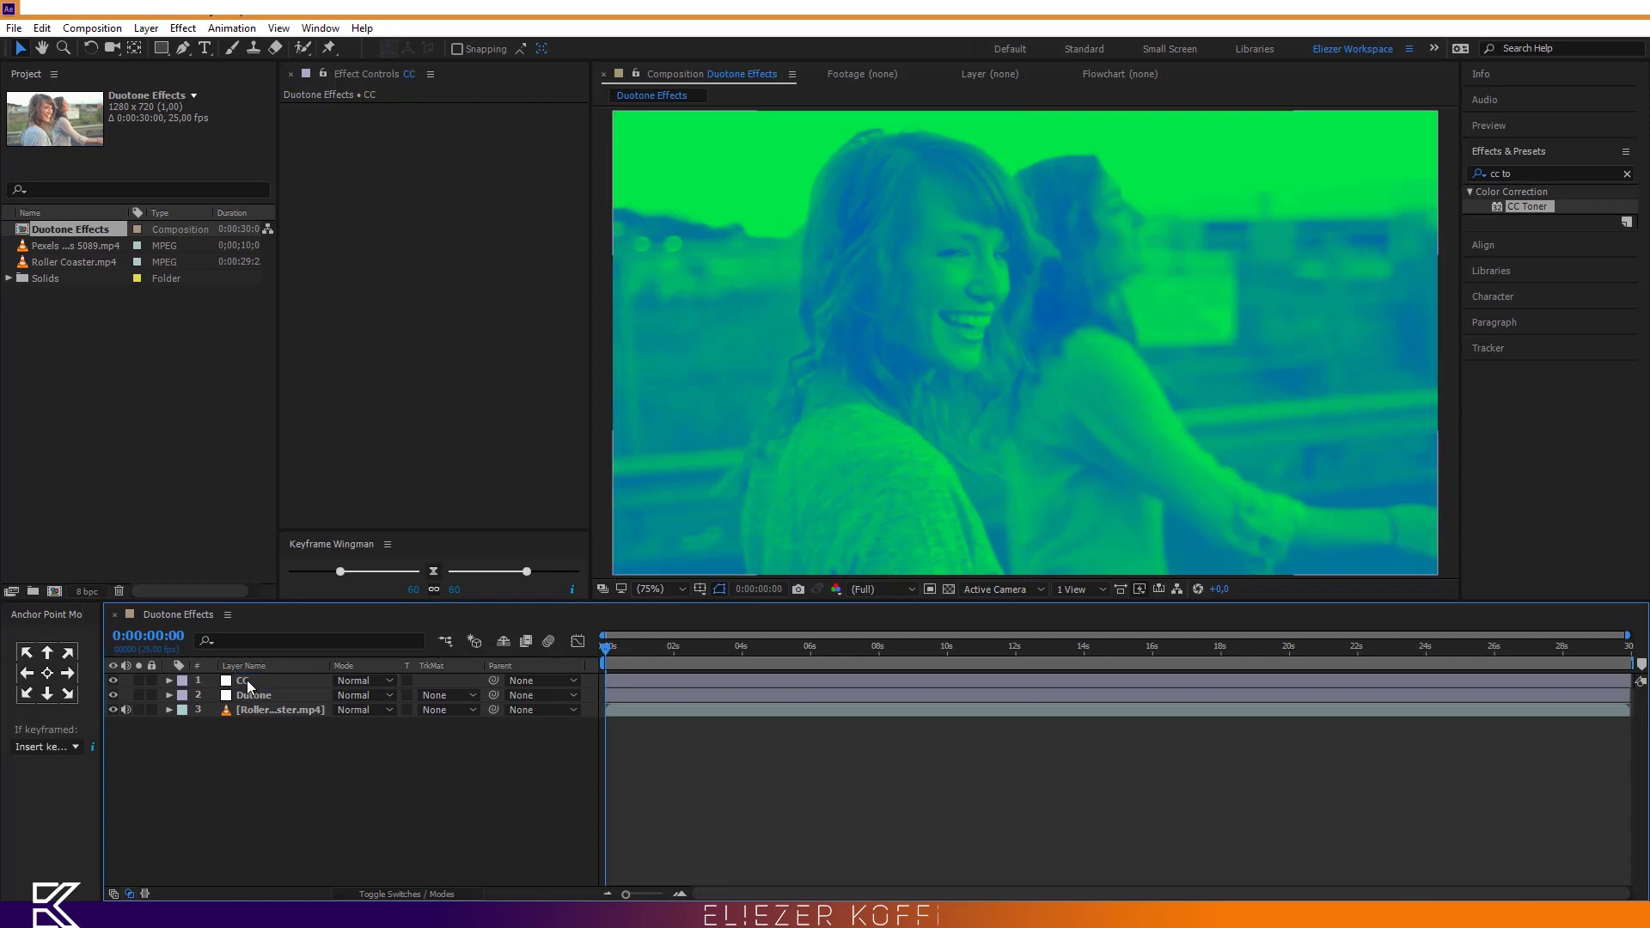
# - Apply the Curves color correction effect to the CC adjustment layer
pyautogui.click(244, 682)
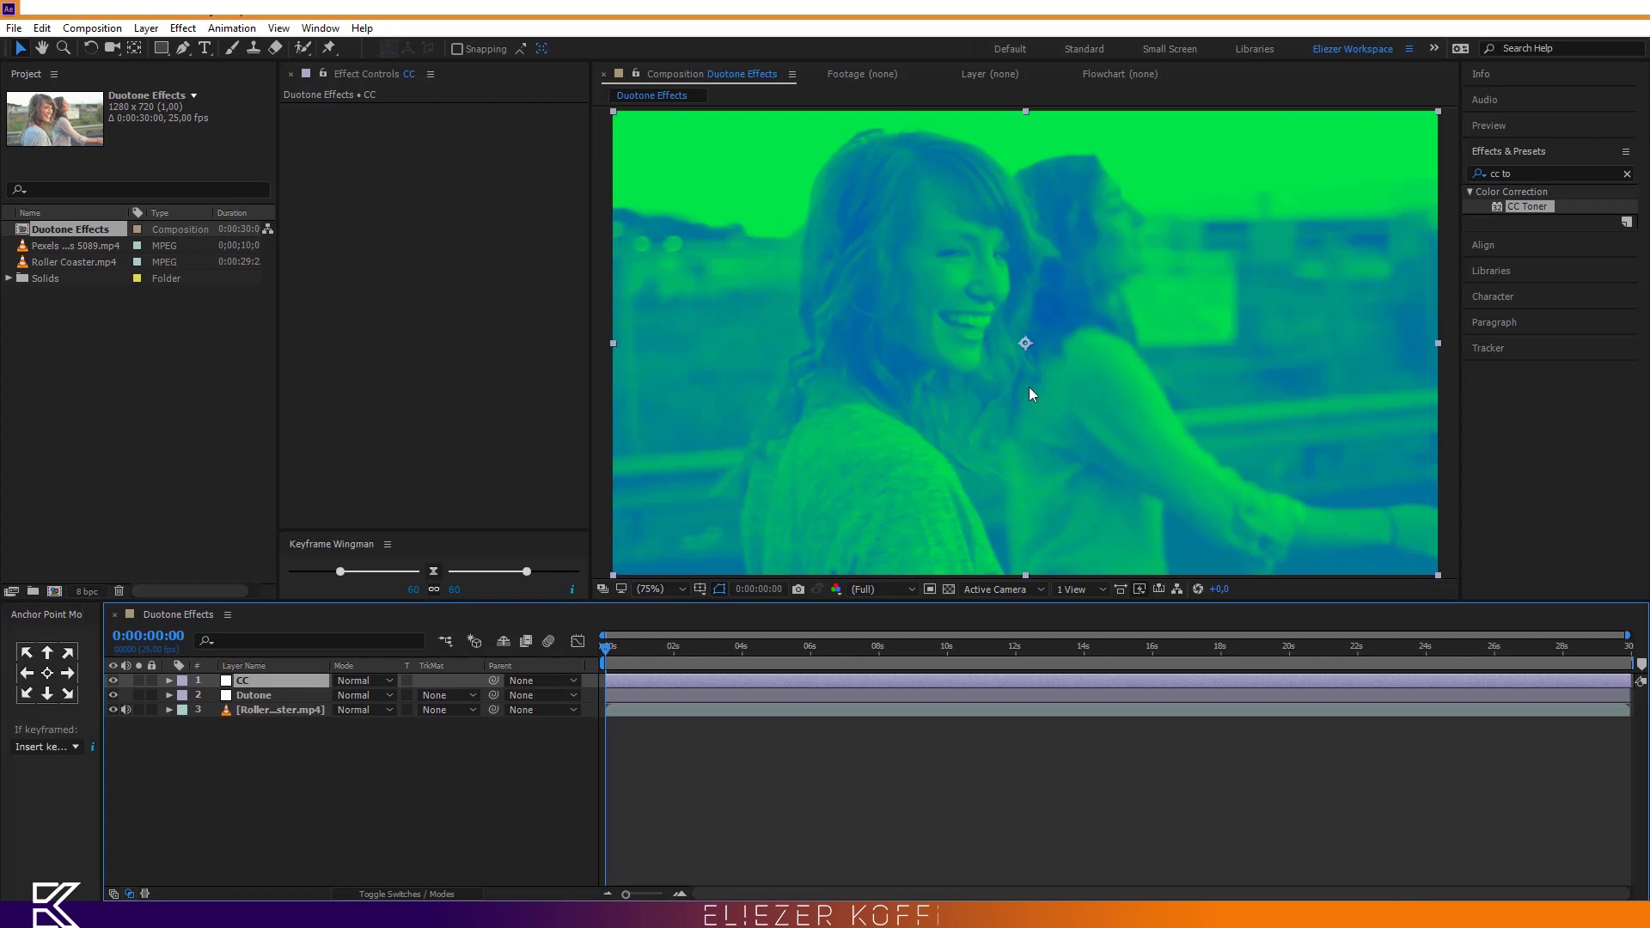
pyautogui.rightClick(374, 157)
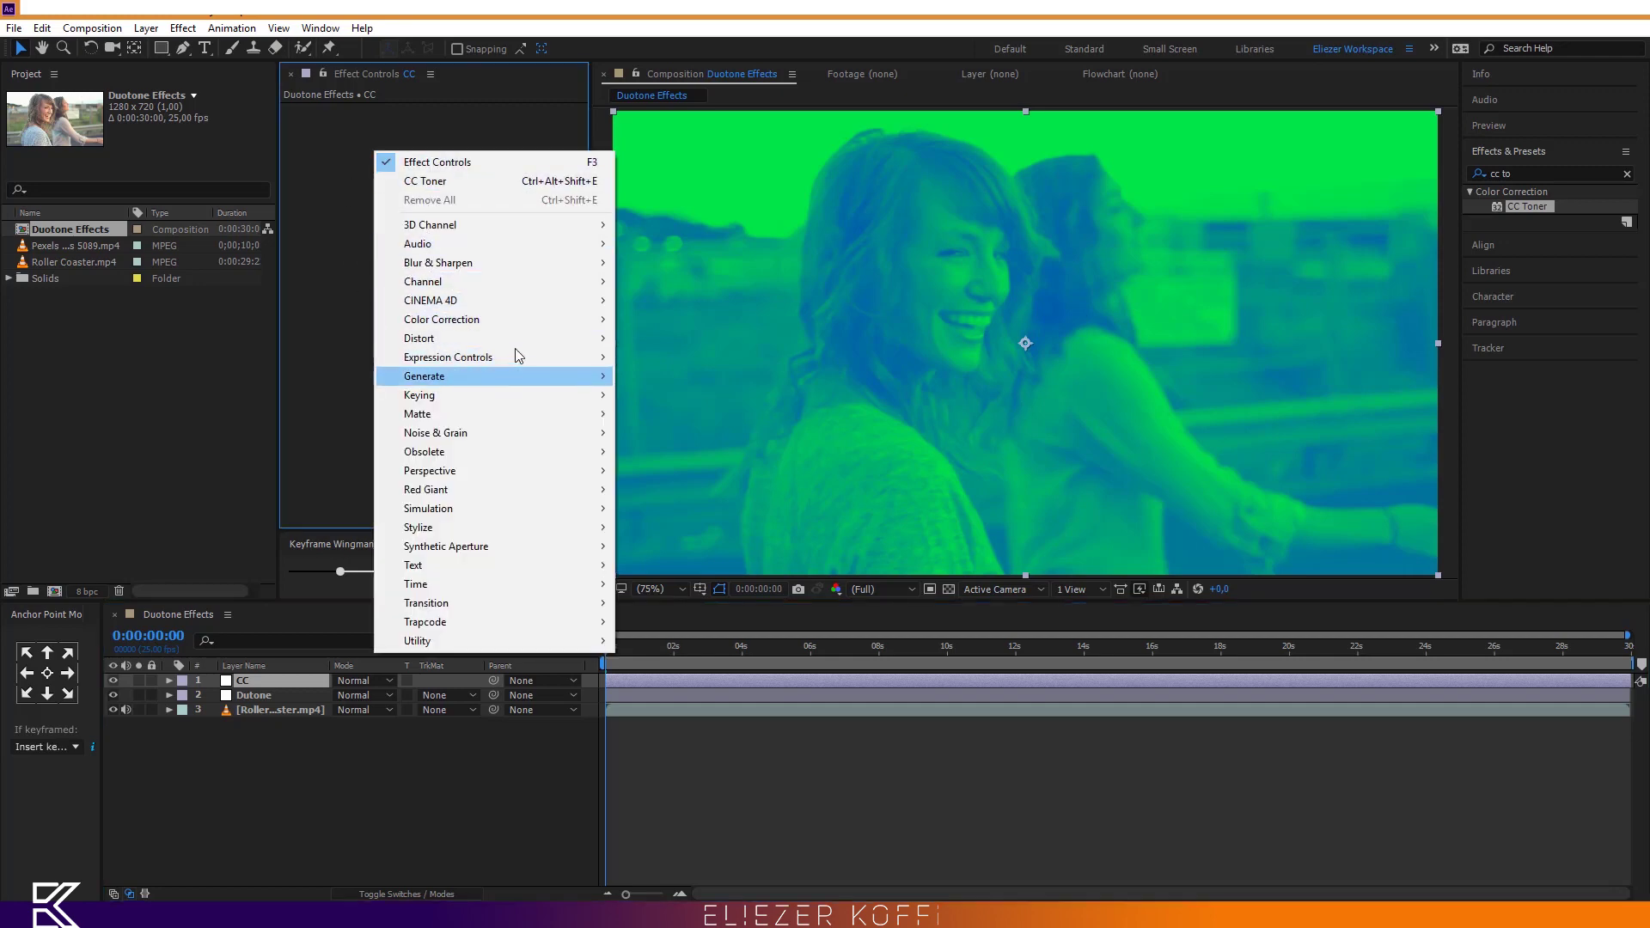
pyautogui.moveTo(529, 318)
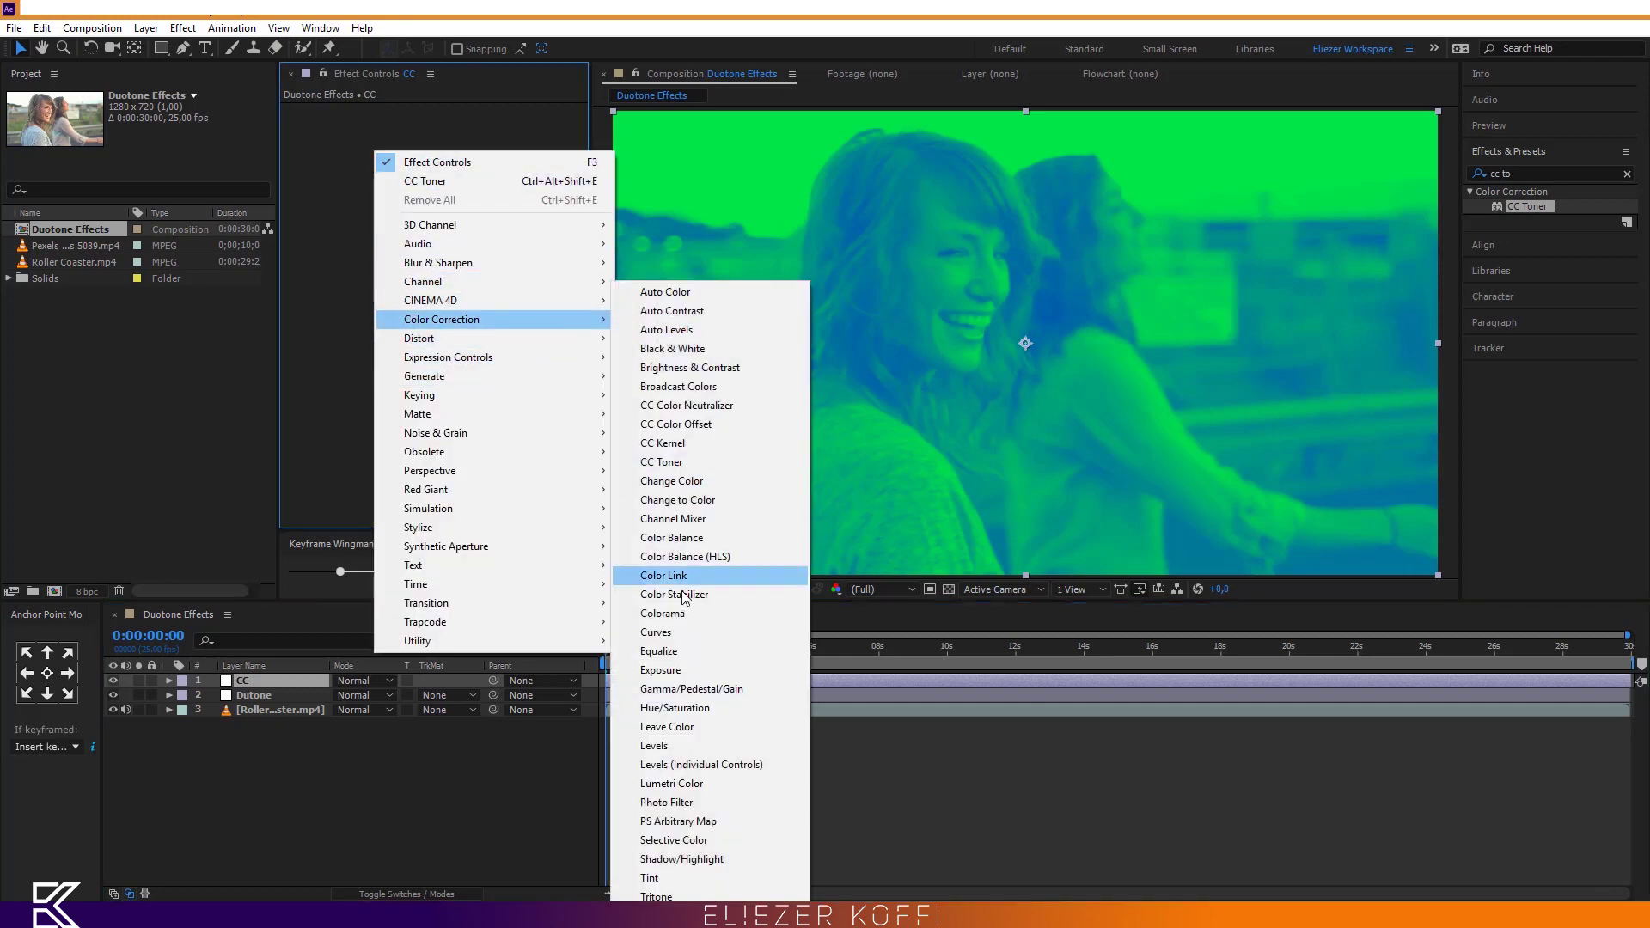
pyautogui.click(674, 633)
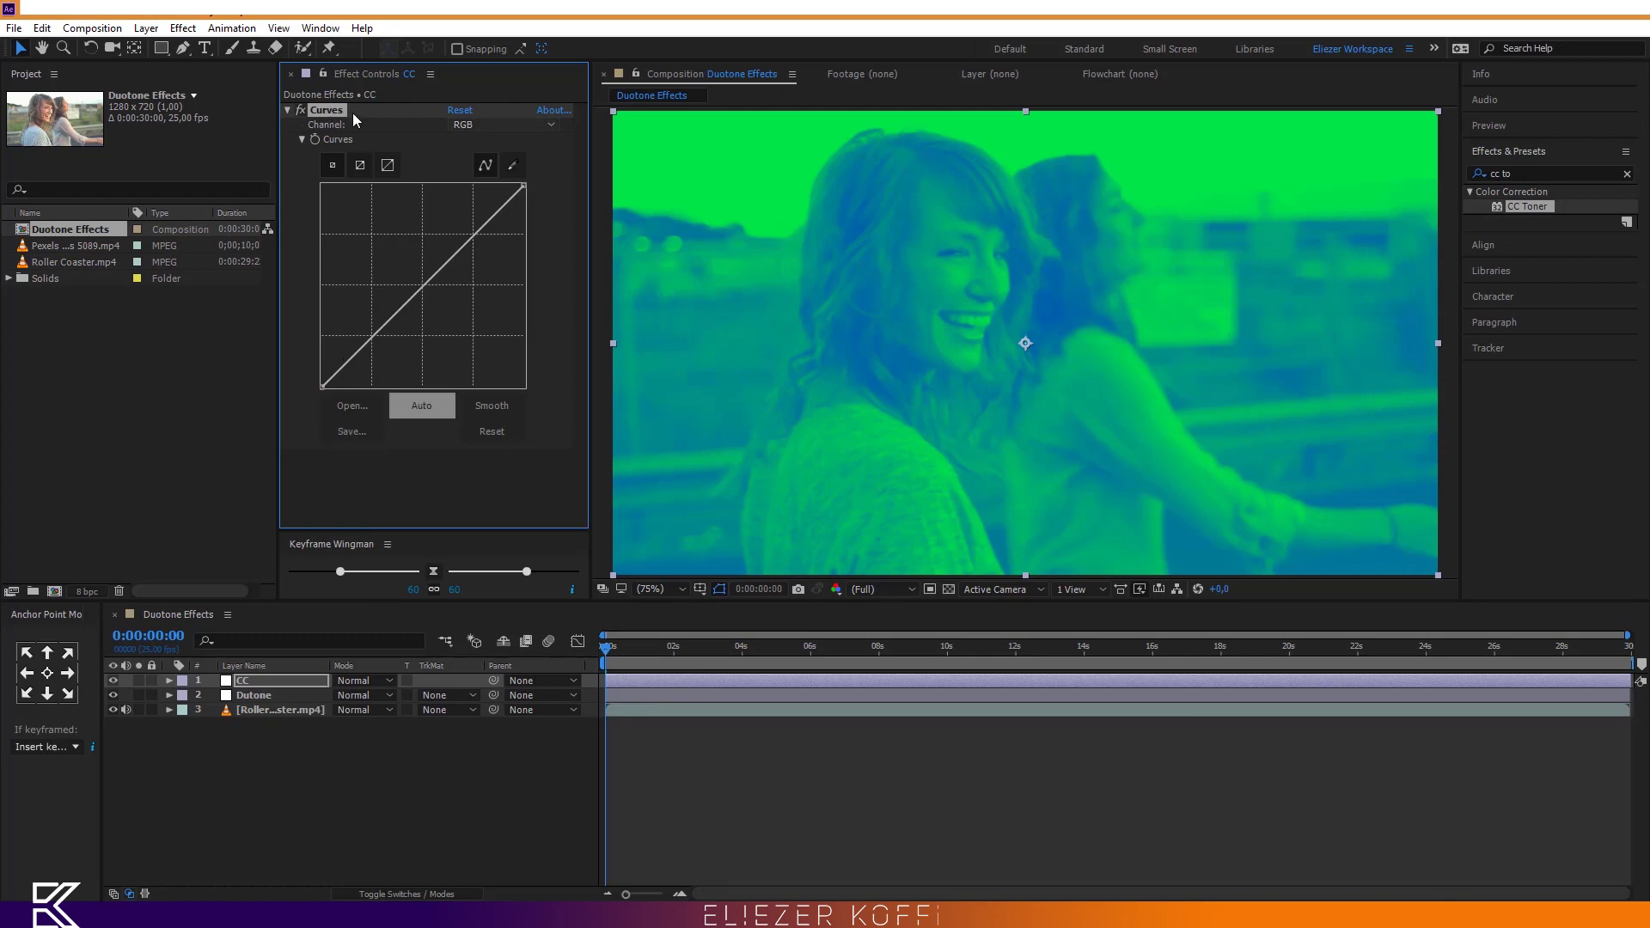
# - Shape the Green channel curve into a gentle S by raising the highlights and lowering the shadows slightly
pyautogui.click(546, 127)
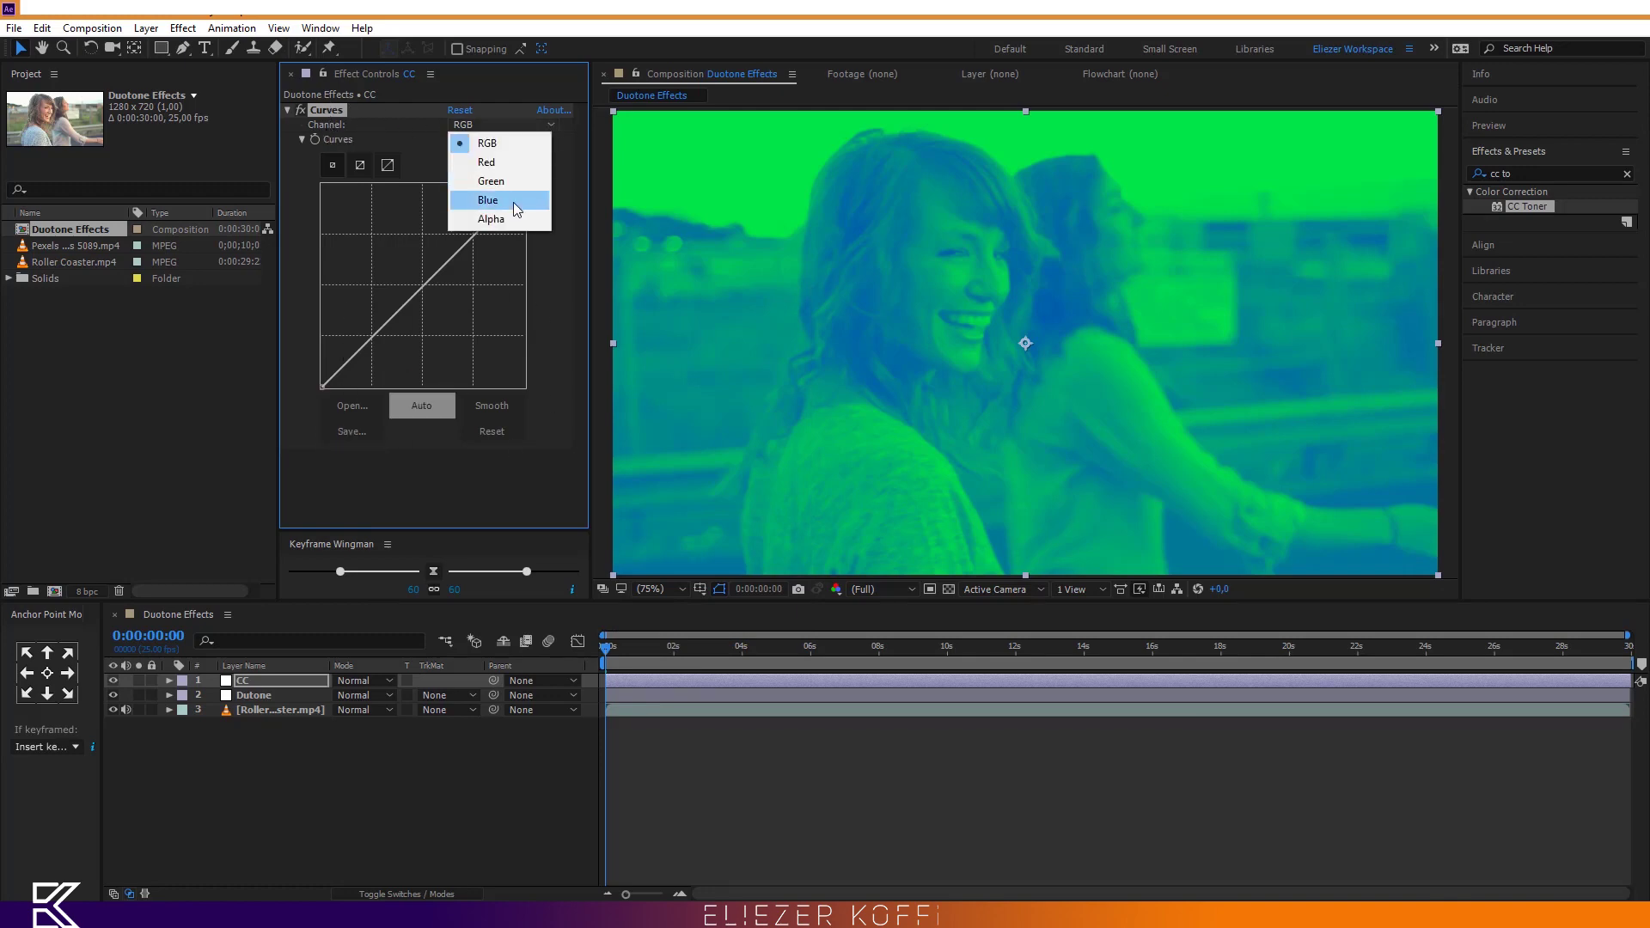
pyautogui.click(509, 182)
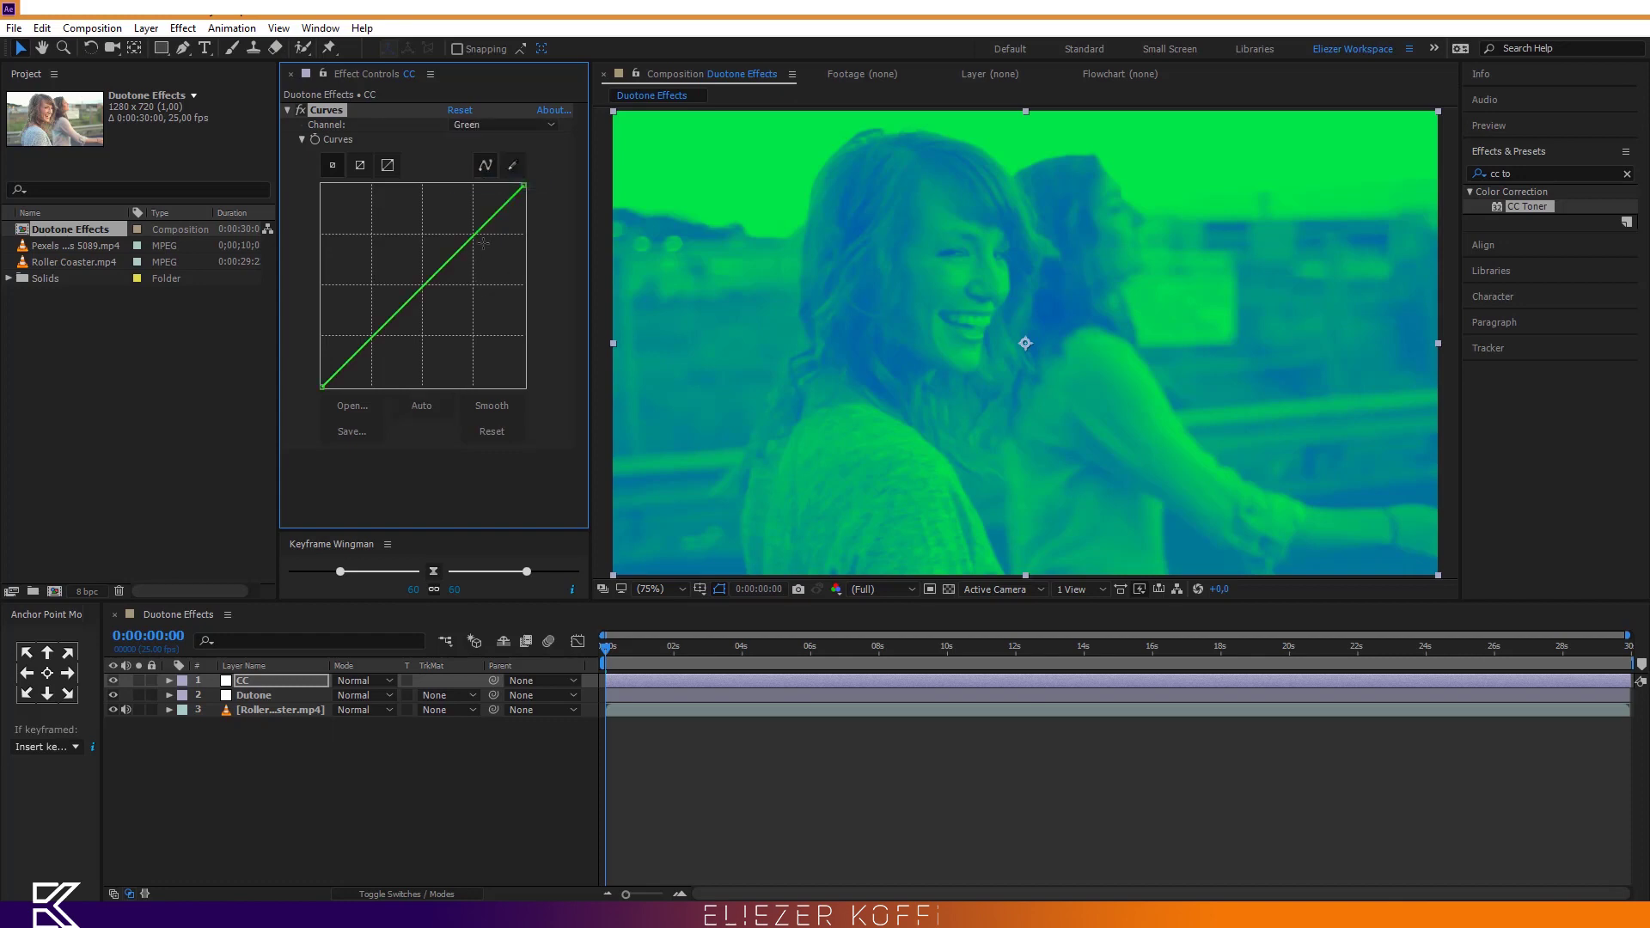
pyautogui.moveTo(484, 225); pyautogui.dragTo(483, 218)
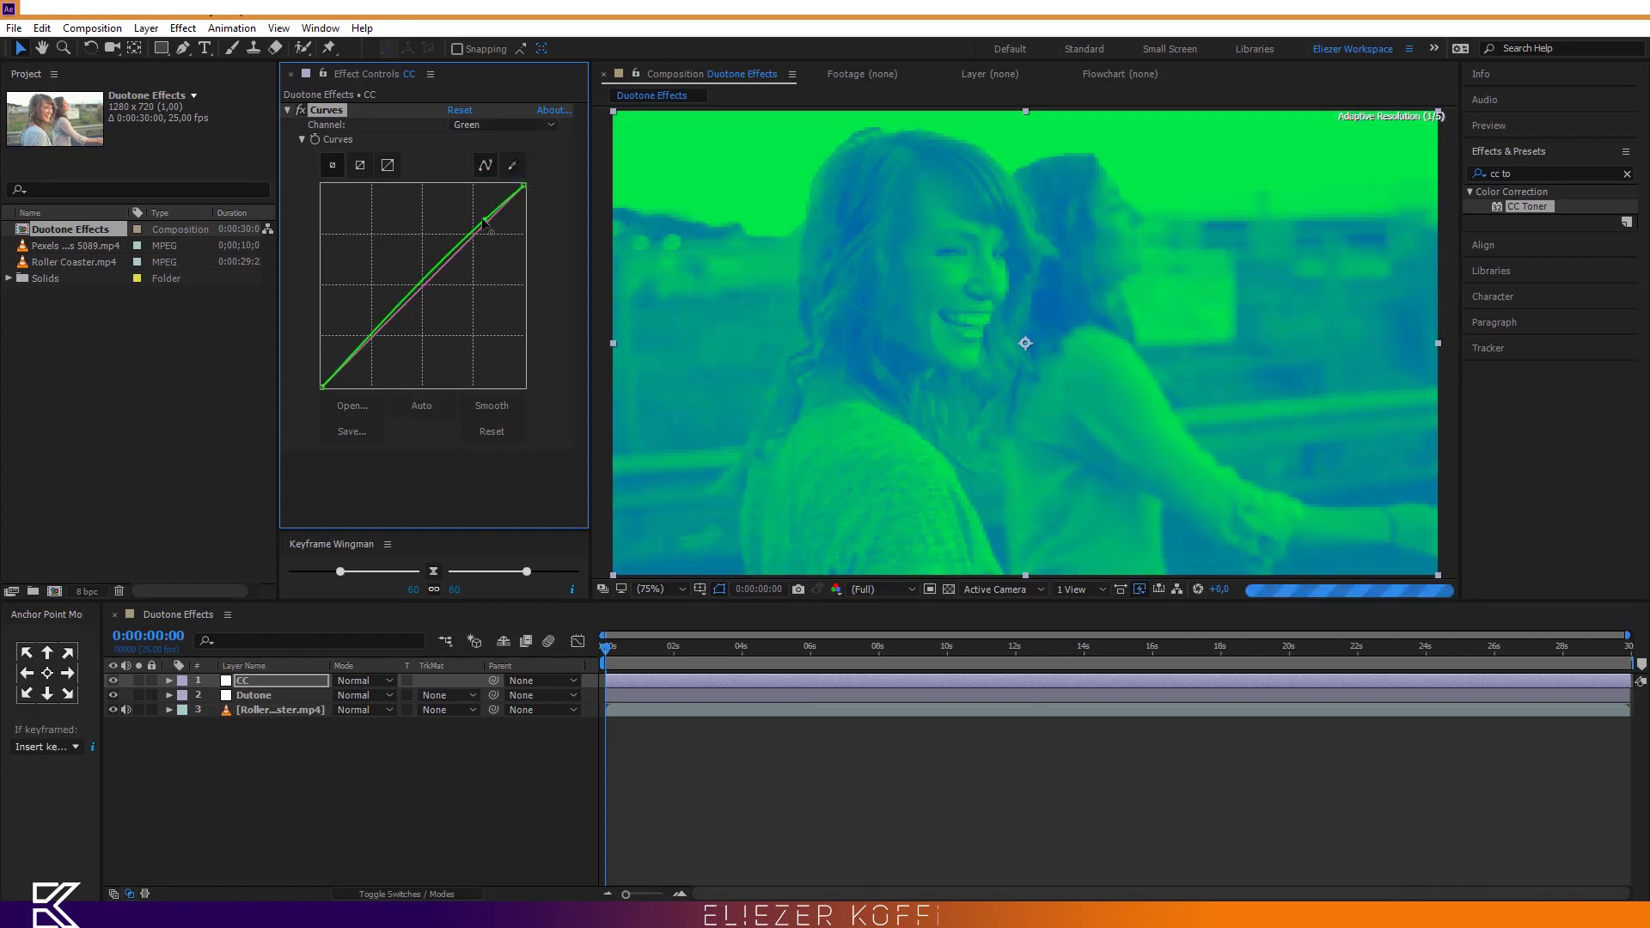
pyautogui.moveTo(369, 337); pyautogui.dragTo(368, 350)
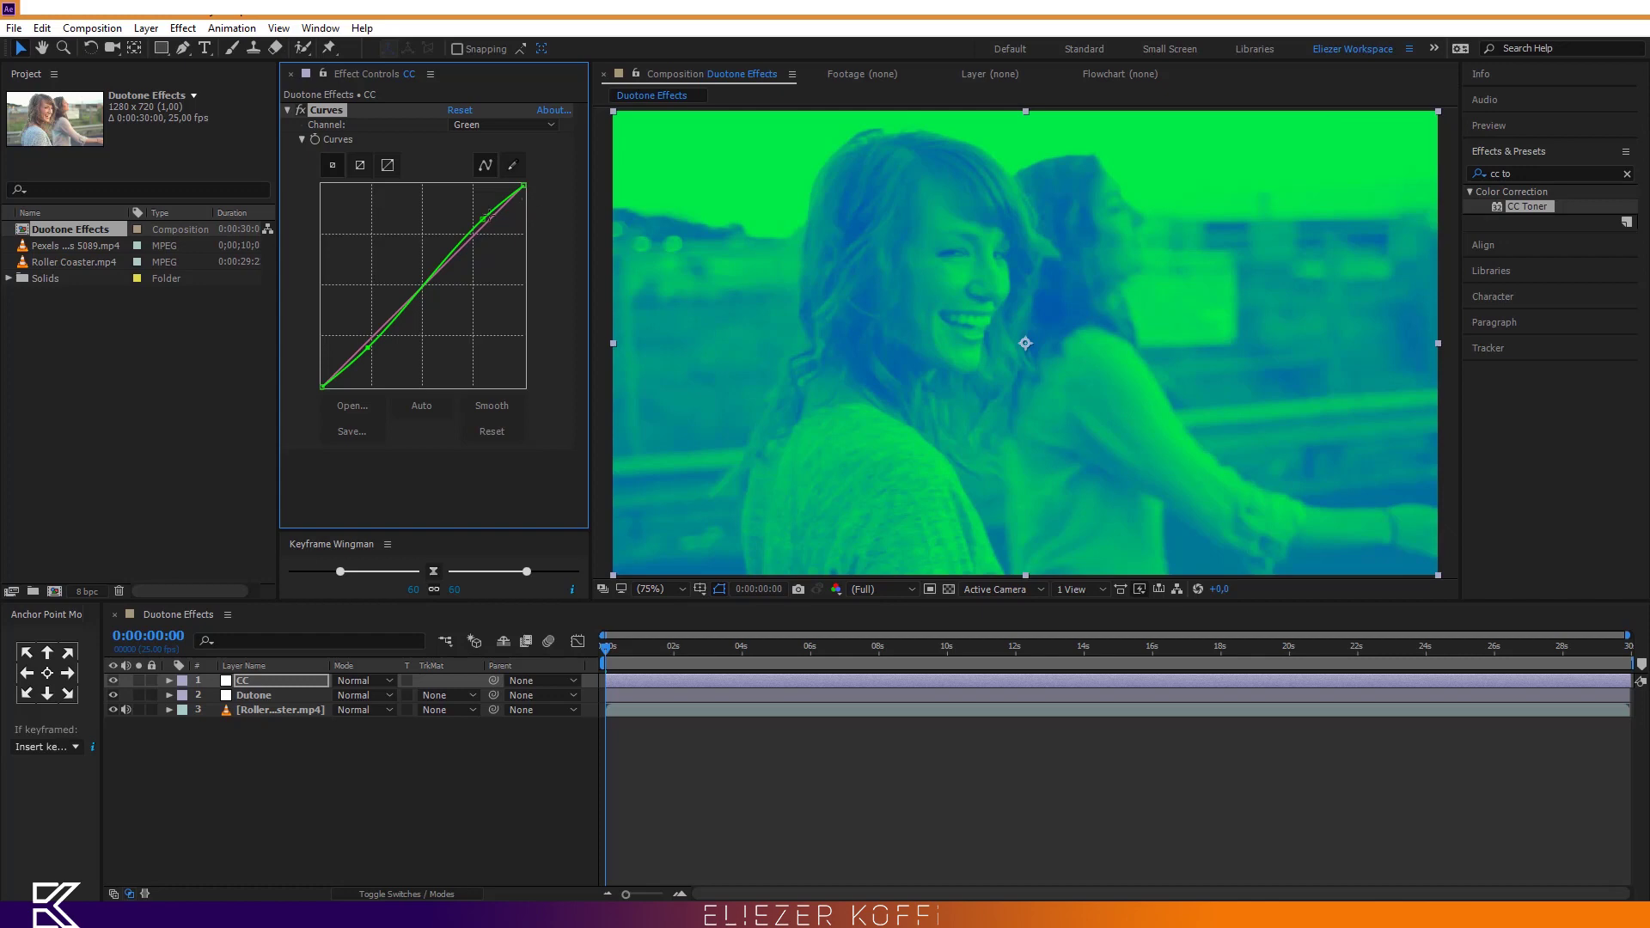
# - Lower the shadow part of the Blue channel curve slightly and collapse the Curves effect
pyautogui.click(546, 125)
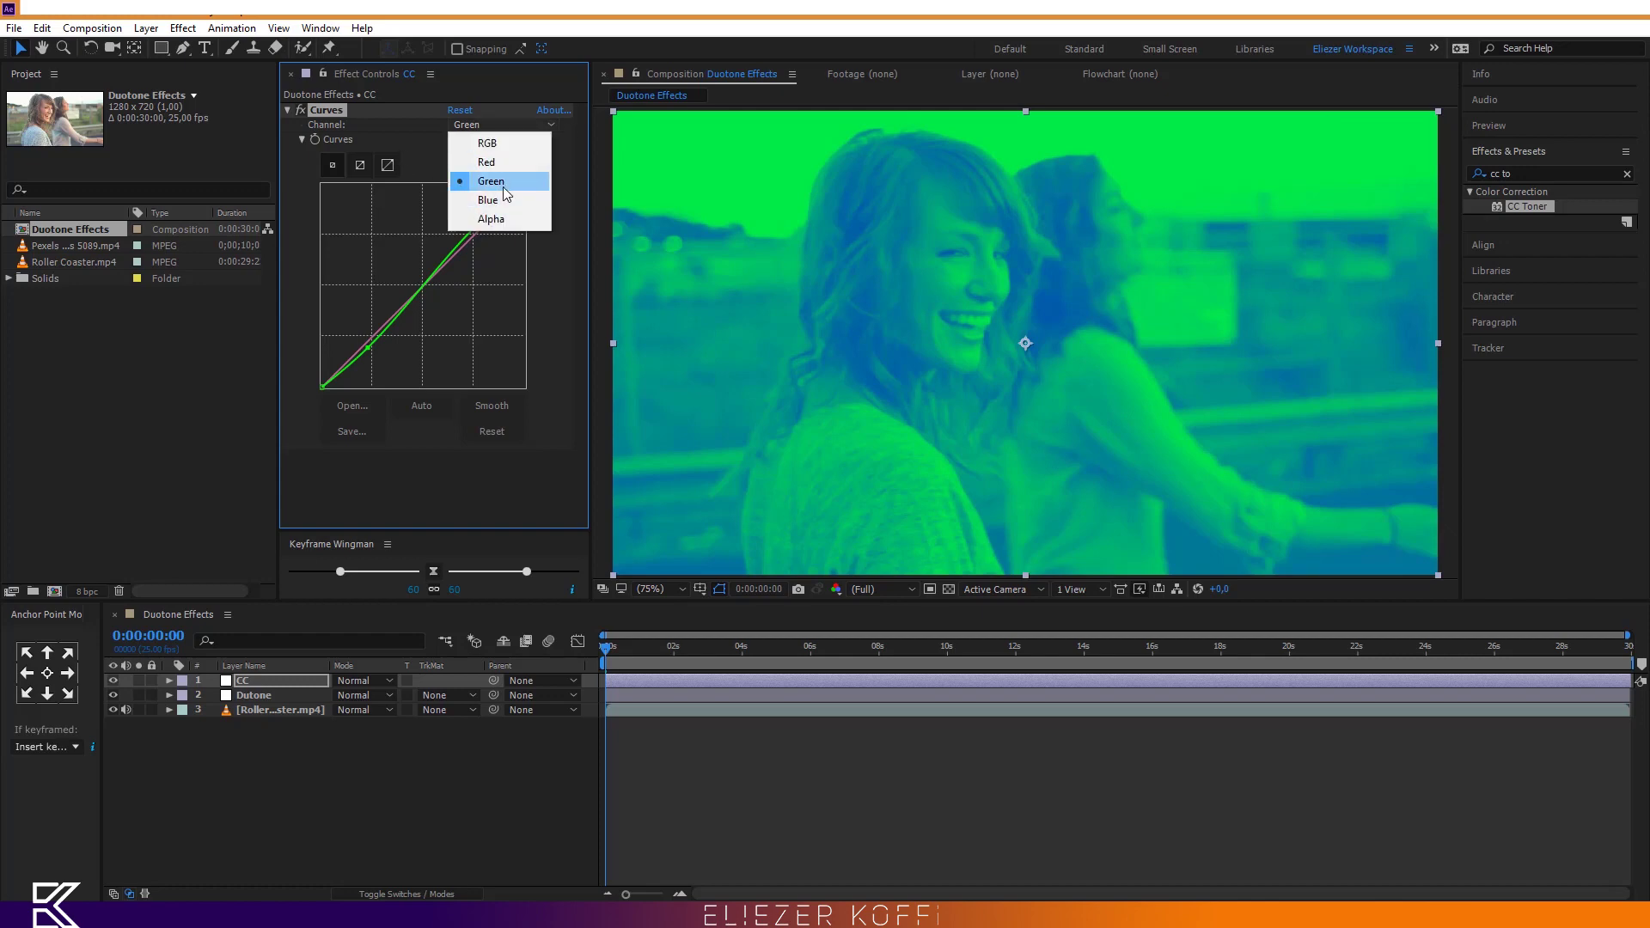
pyautogui.click(497, 206)
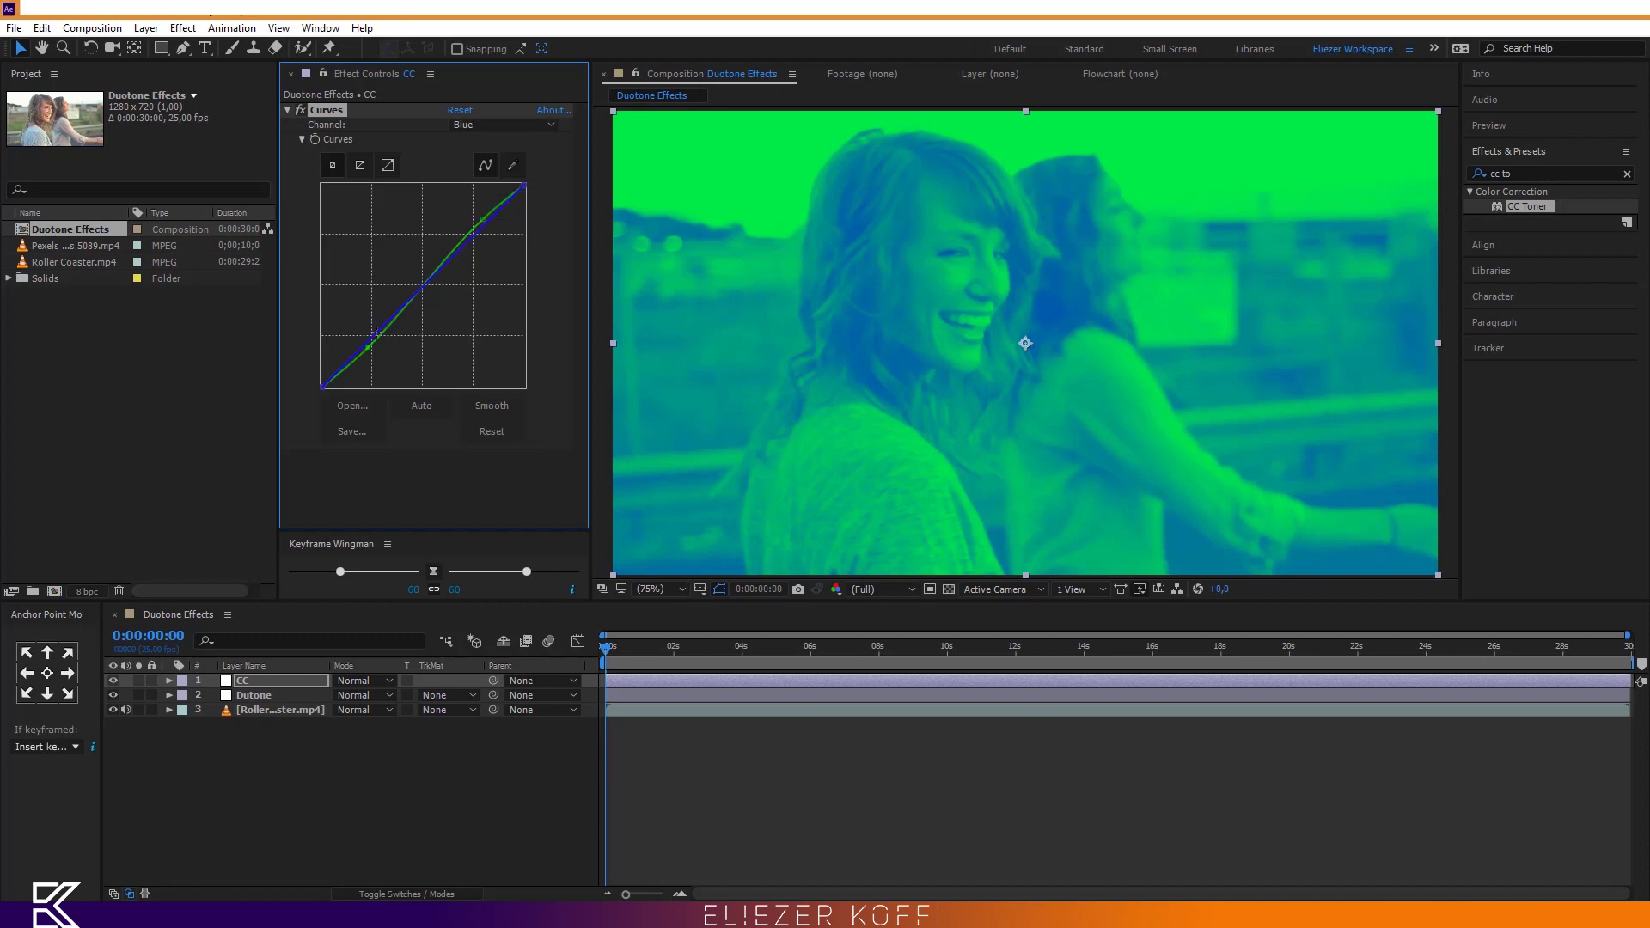
pyautogui.moveTo(376, 331); pyautogui.dragTo(379, 344)
pyautogui.moveTo(369, 340); pyautogui.dragTo(379, 347)
pyautogui.click(289, 110)
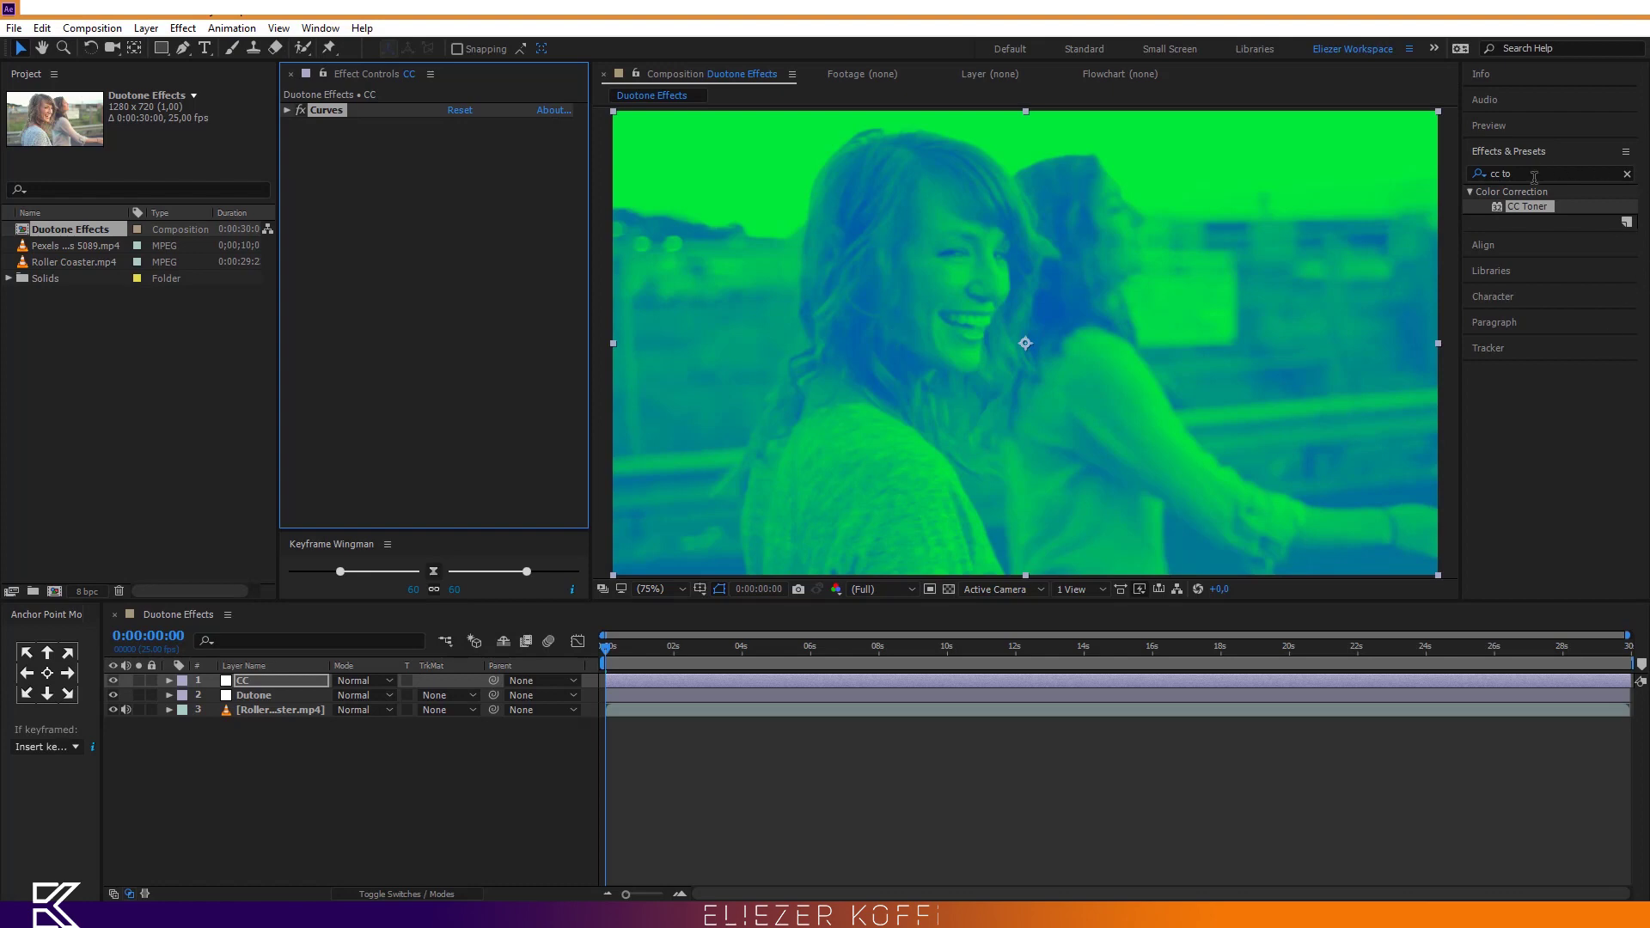
# - Add a Levels effect to the CC layer and set Output Black to 26 and Gamma to about 0.83
pyautogui.click(410, 425)
pyautogui.rightClick(395, 212)
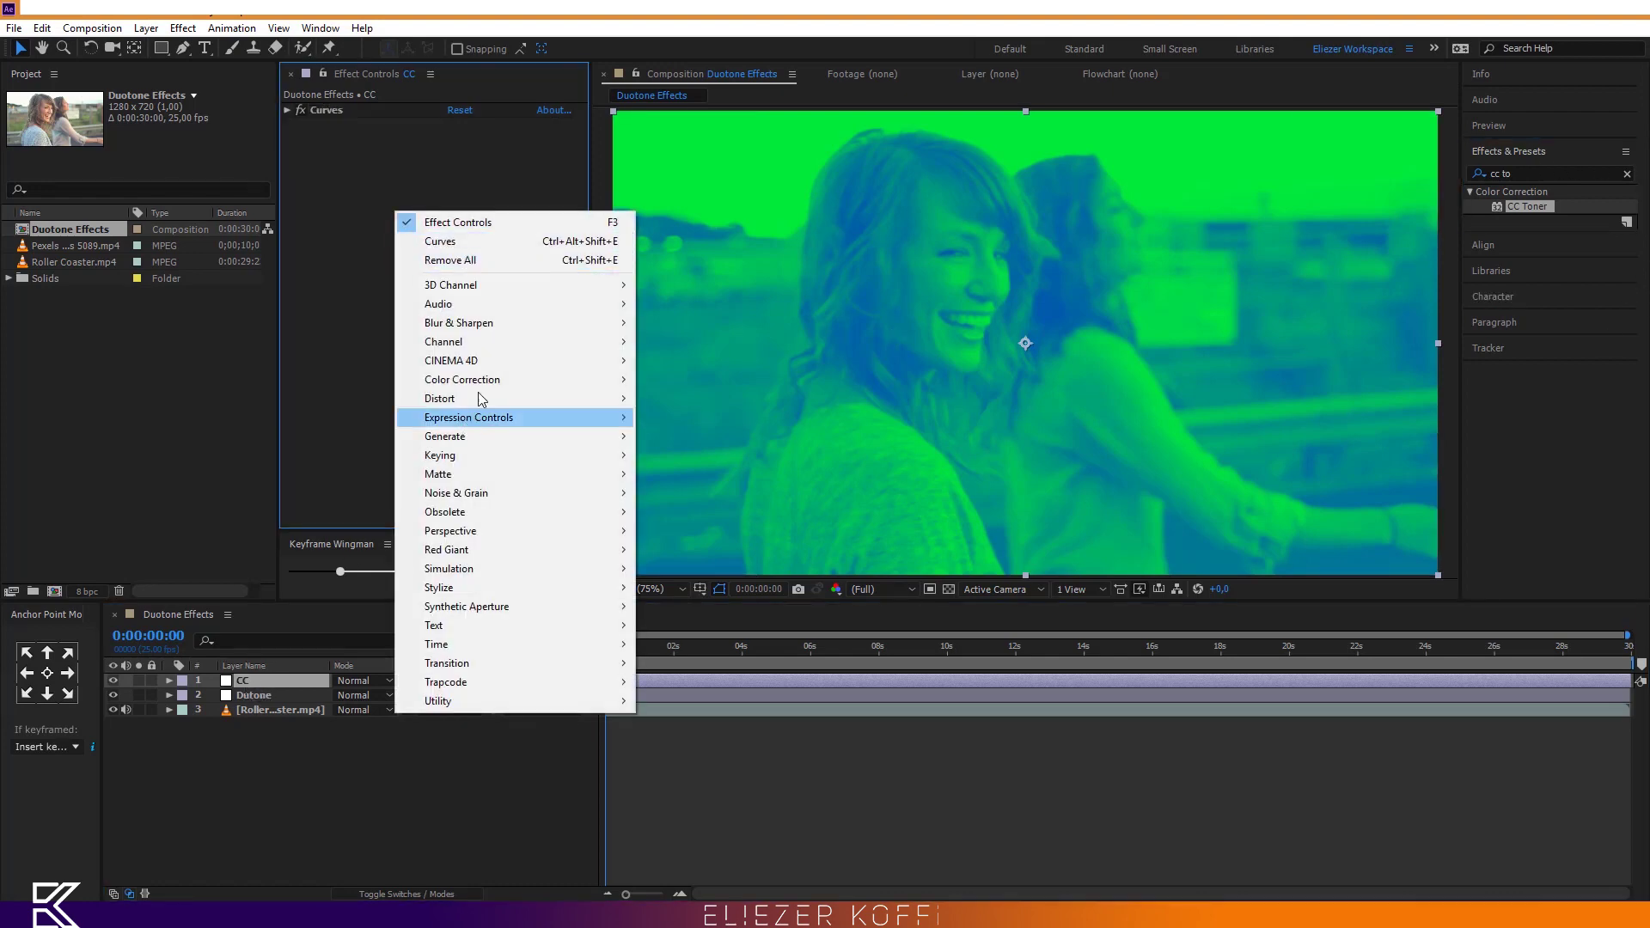
pyautogui.moveTo(476, 387)
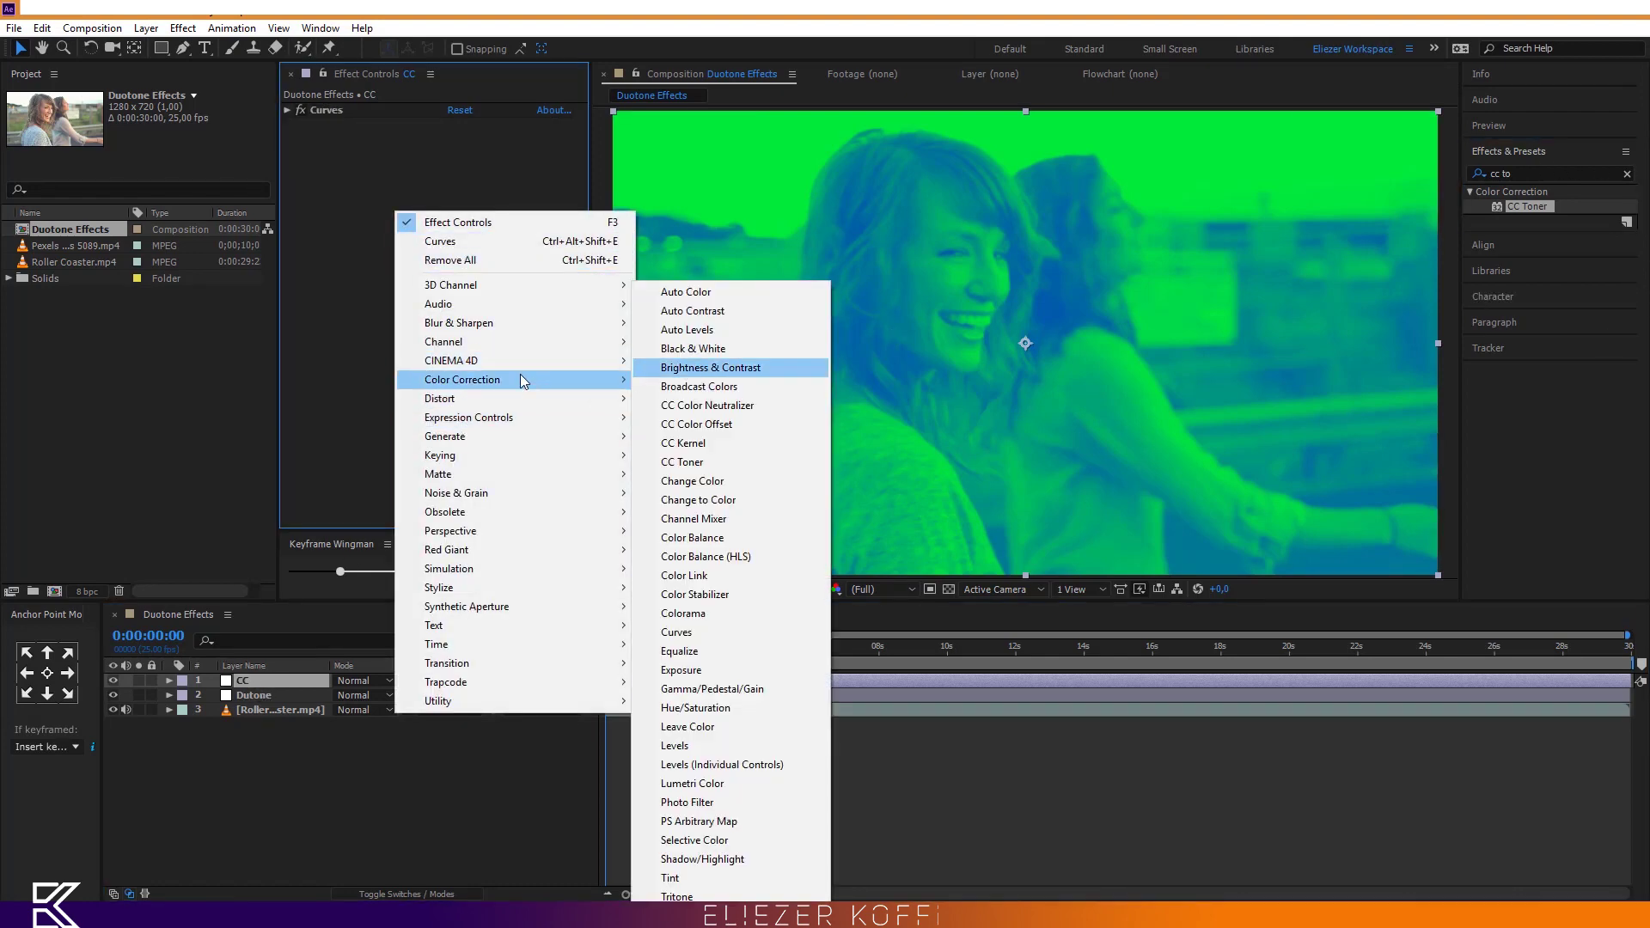
pyautogui.moveTo(561, 379)
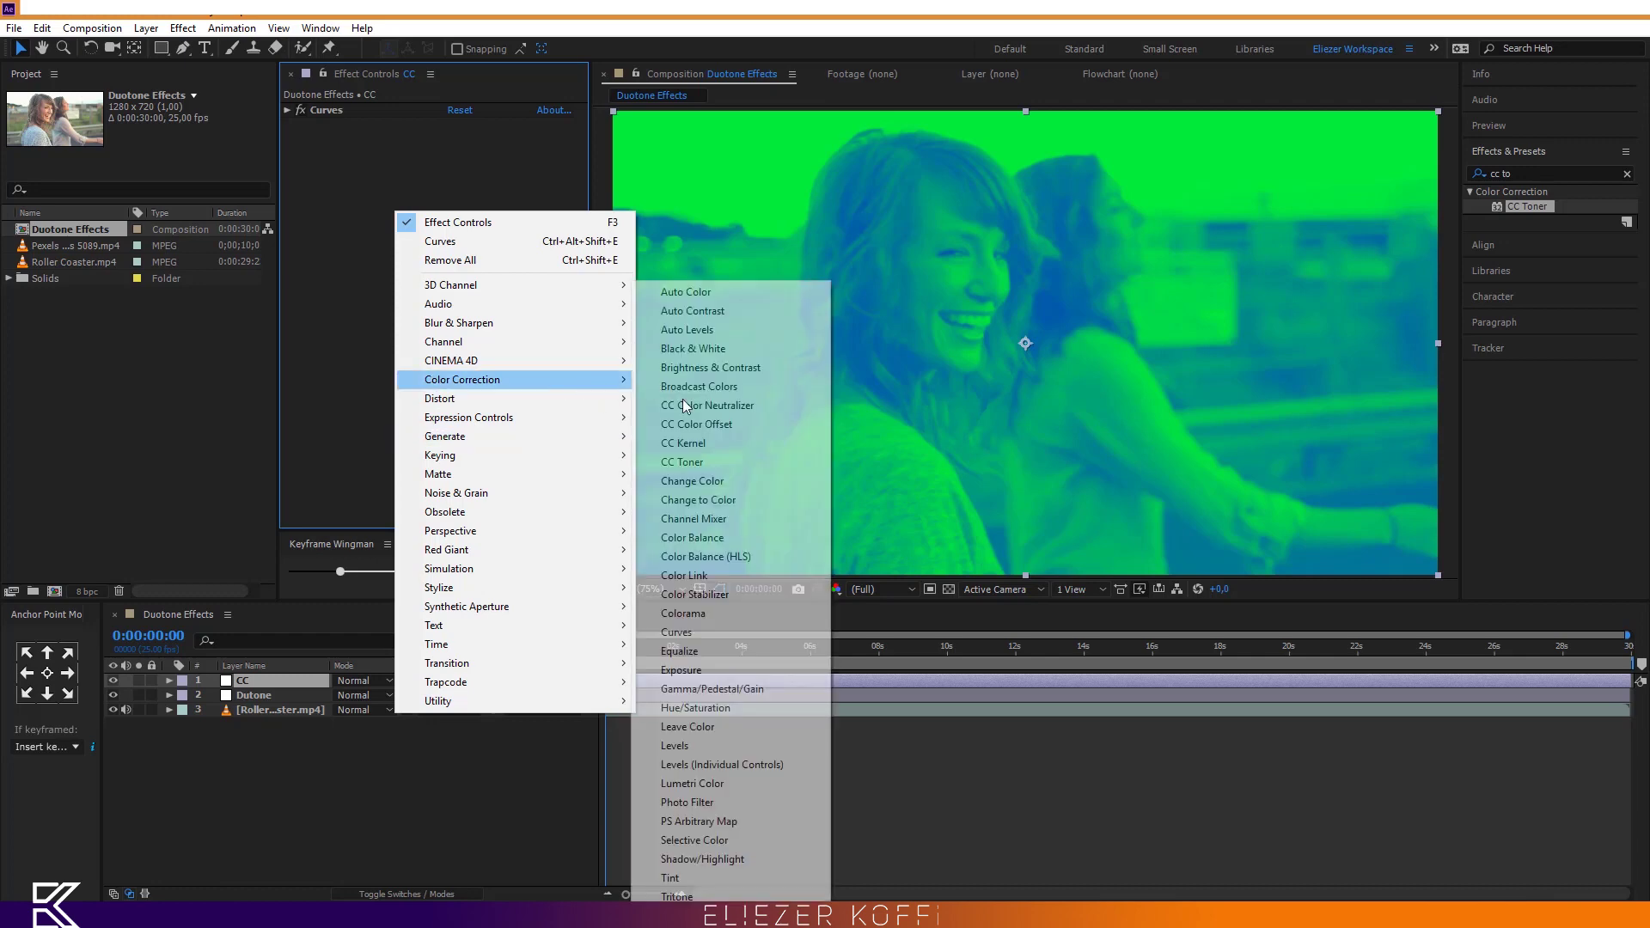
pyautogui.click(676, 746)
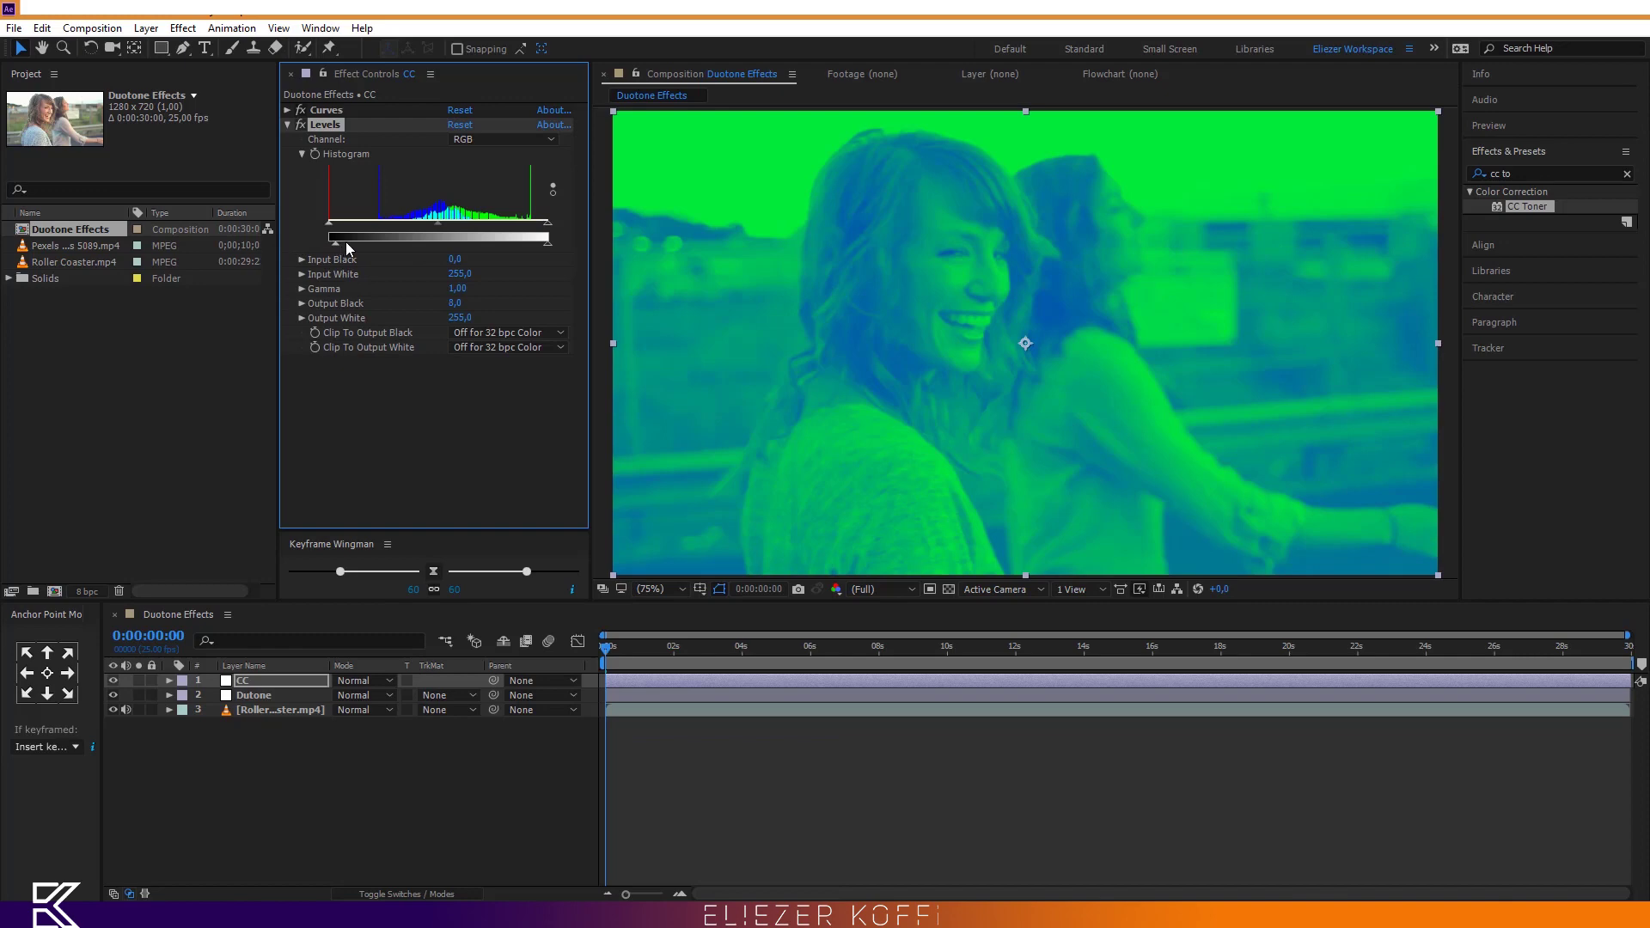
pyautogui.moveTo(345, 243)
pyautogui.mouseDown()
pyautogui.moveTo(404, 242)
pyautogui.moveTo(349, 246)
pyautogui.mouseUp()
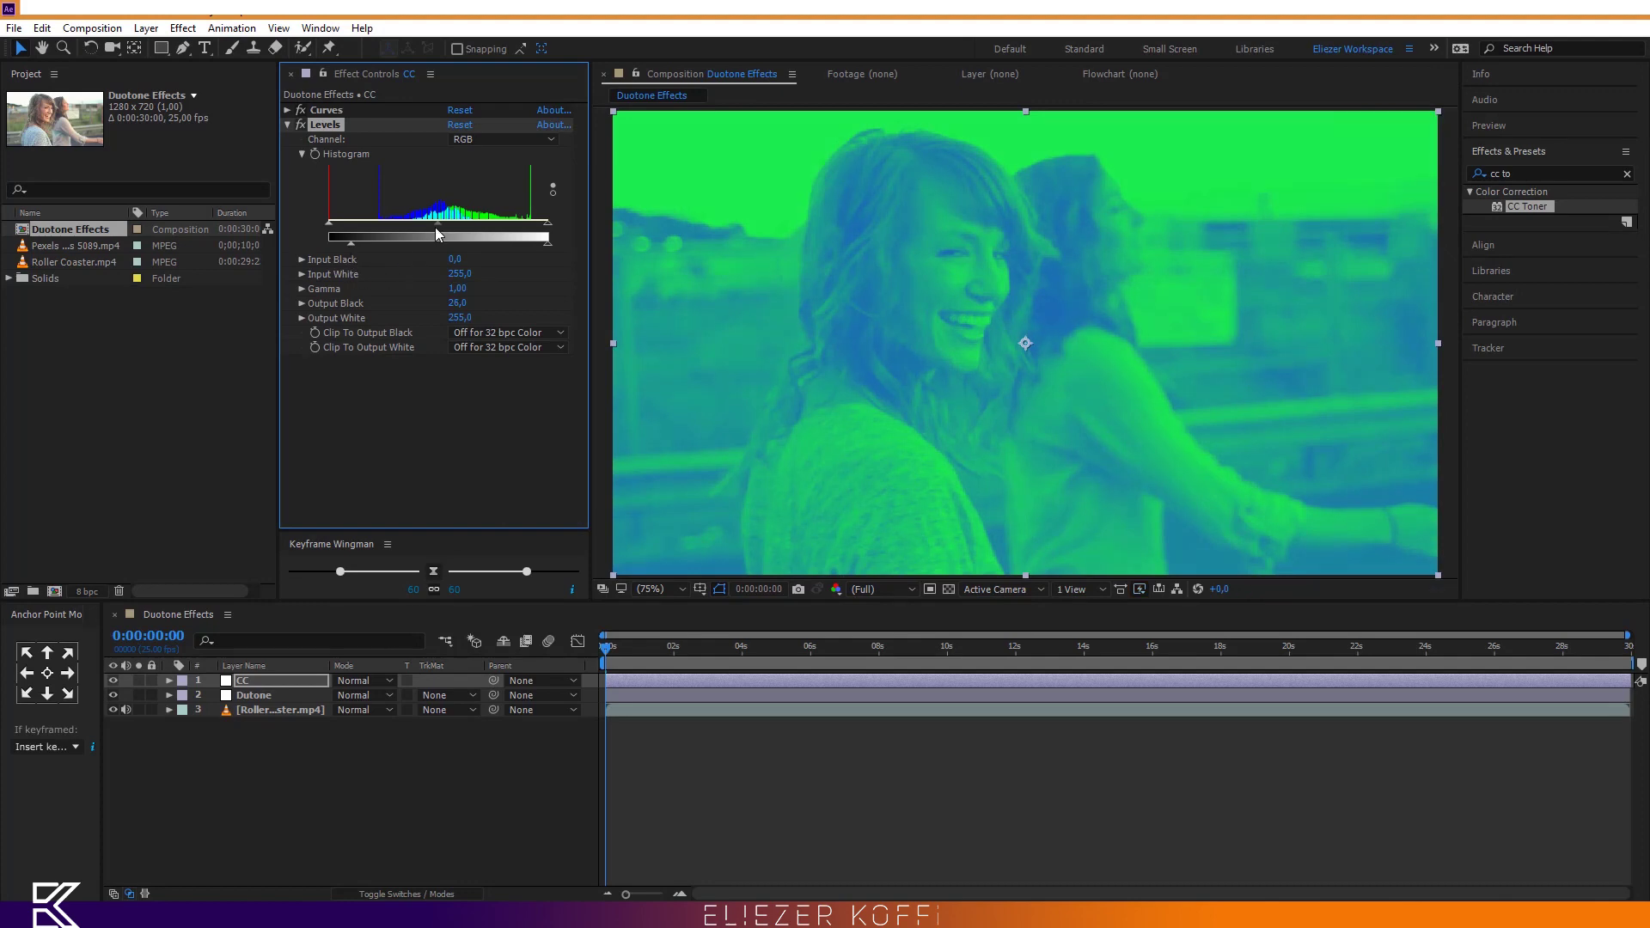
pyautogui.moveTo(439, 223)
pyautogui.mouseDown()
pyautogui.moveTo(400, 224)
pyautogui.moveTo(453, 225)
pyautogui.mouseUp()
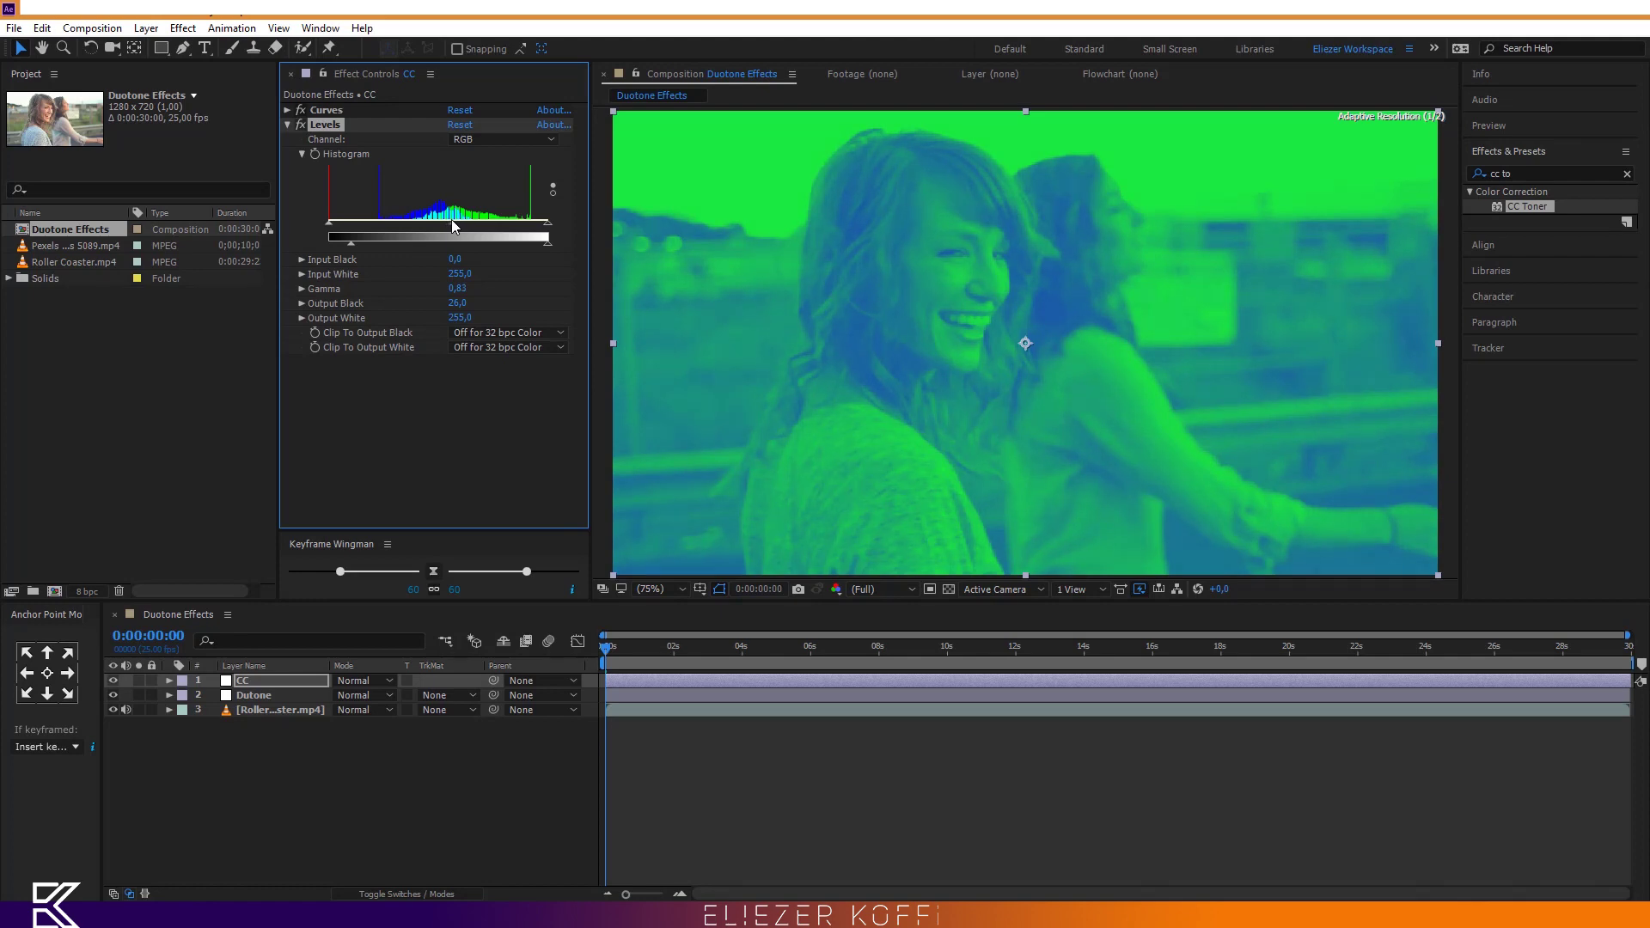
# - Fine-tune the midtones of the Levels effect on the CC layer and collapse the effect
pyautogui.moveTo(453, 220); pyautogui.dragTo(441, 224)
pyautogui.click(286, 124)
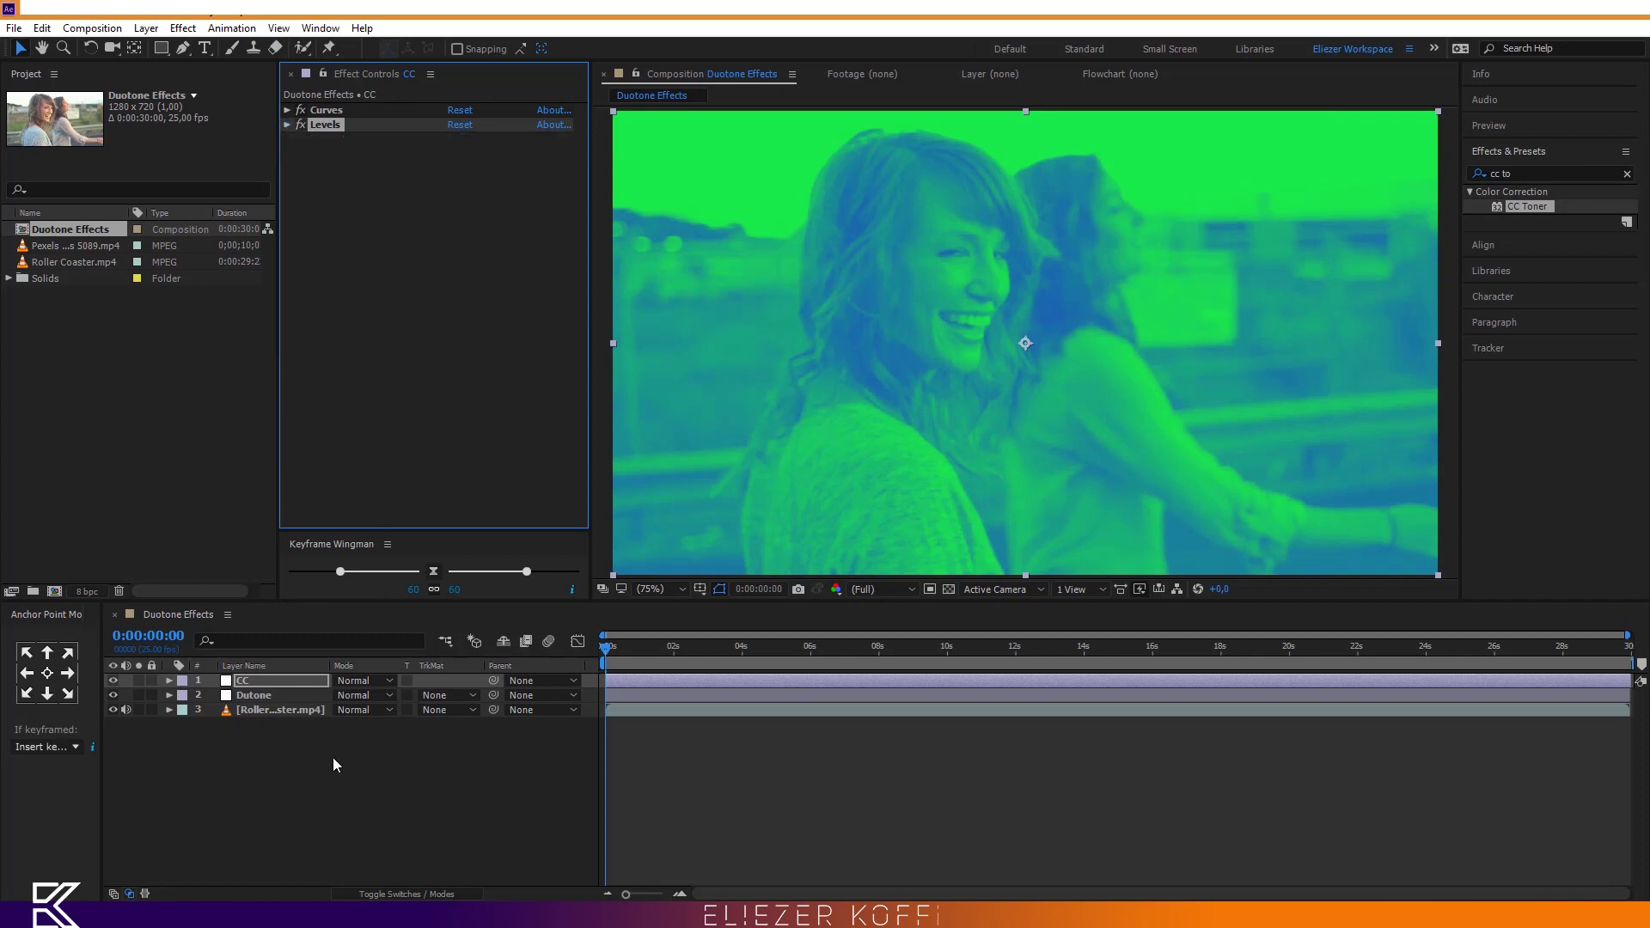
pyautogui.click(292, 851)
# - Scrub through the Roller Coaster.mp4 footage to review the duotone look across different shots, returning to the start
pyautogui.click(272, 708)
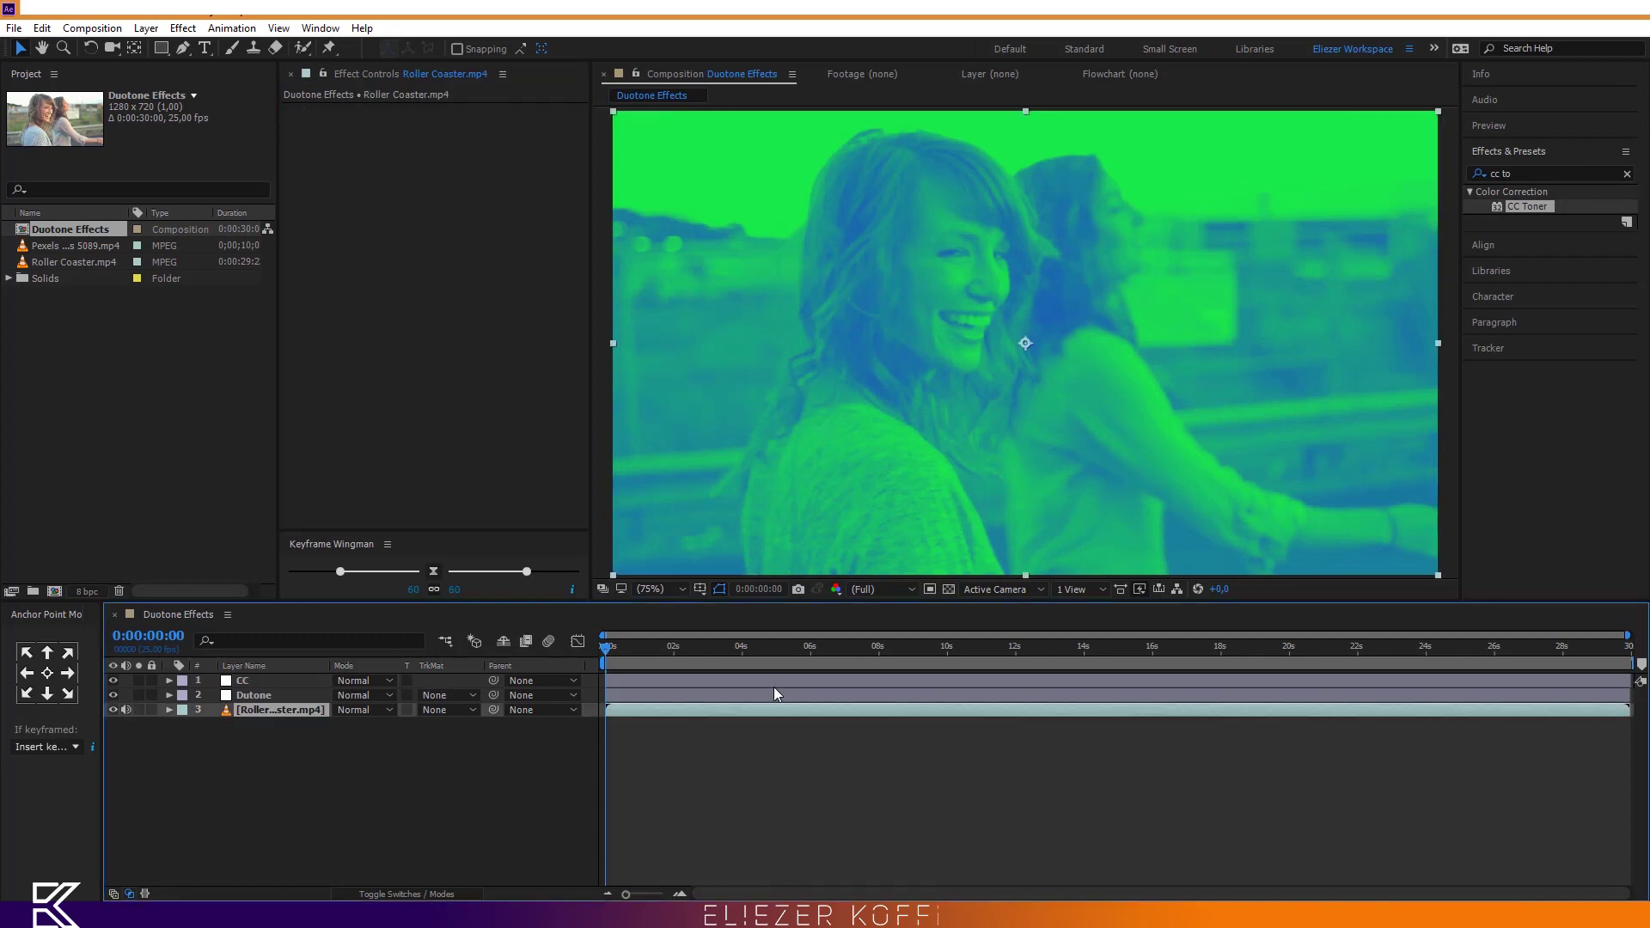
pyautogui.moveTo(820, 646); pyautogui.dragTo(1272, 658)
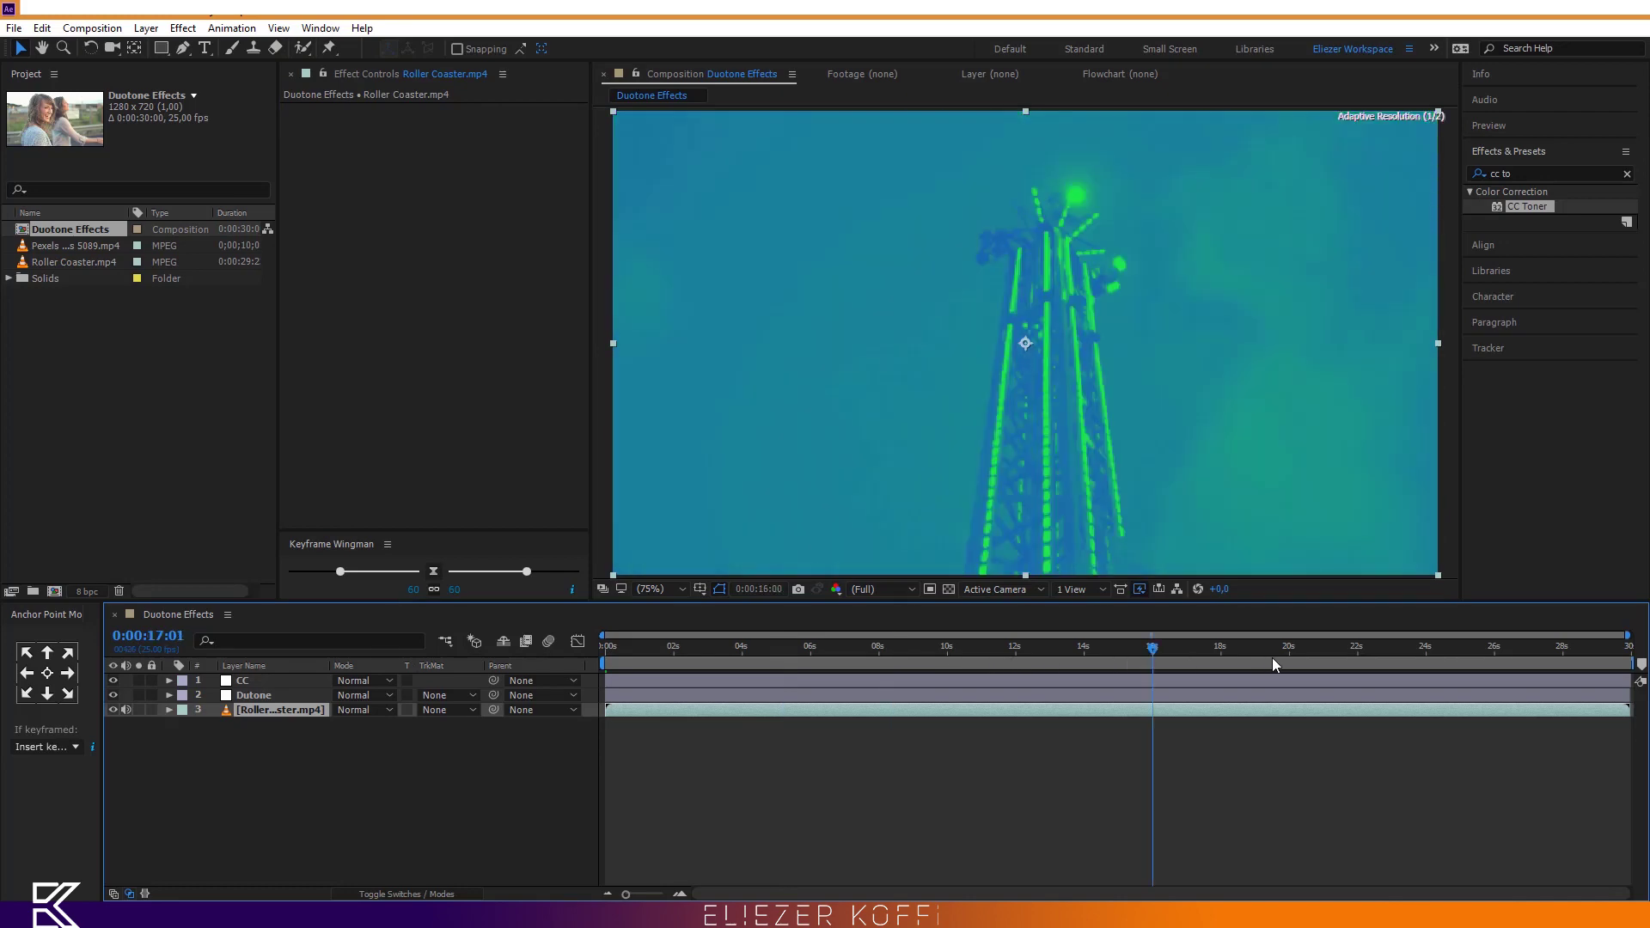
pyautogui.moveTo(1393, 651); pyautogui.dragTo(1033, 653)
pyautogui.moveTo(782, 672); pyautogui.dragTo(602, 676)
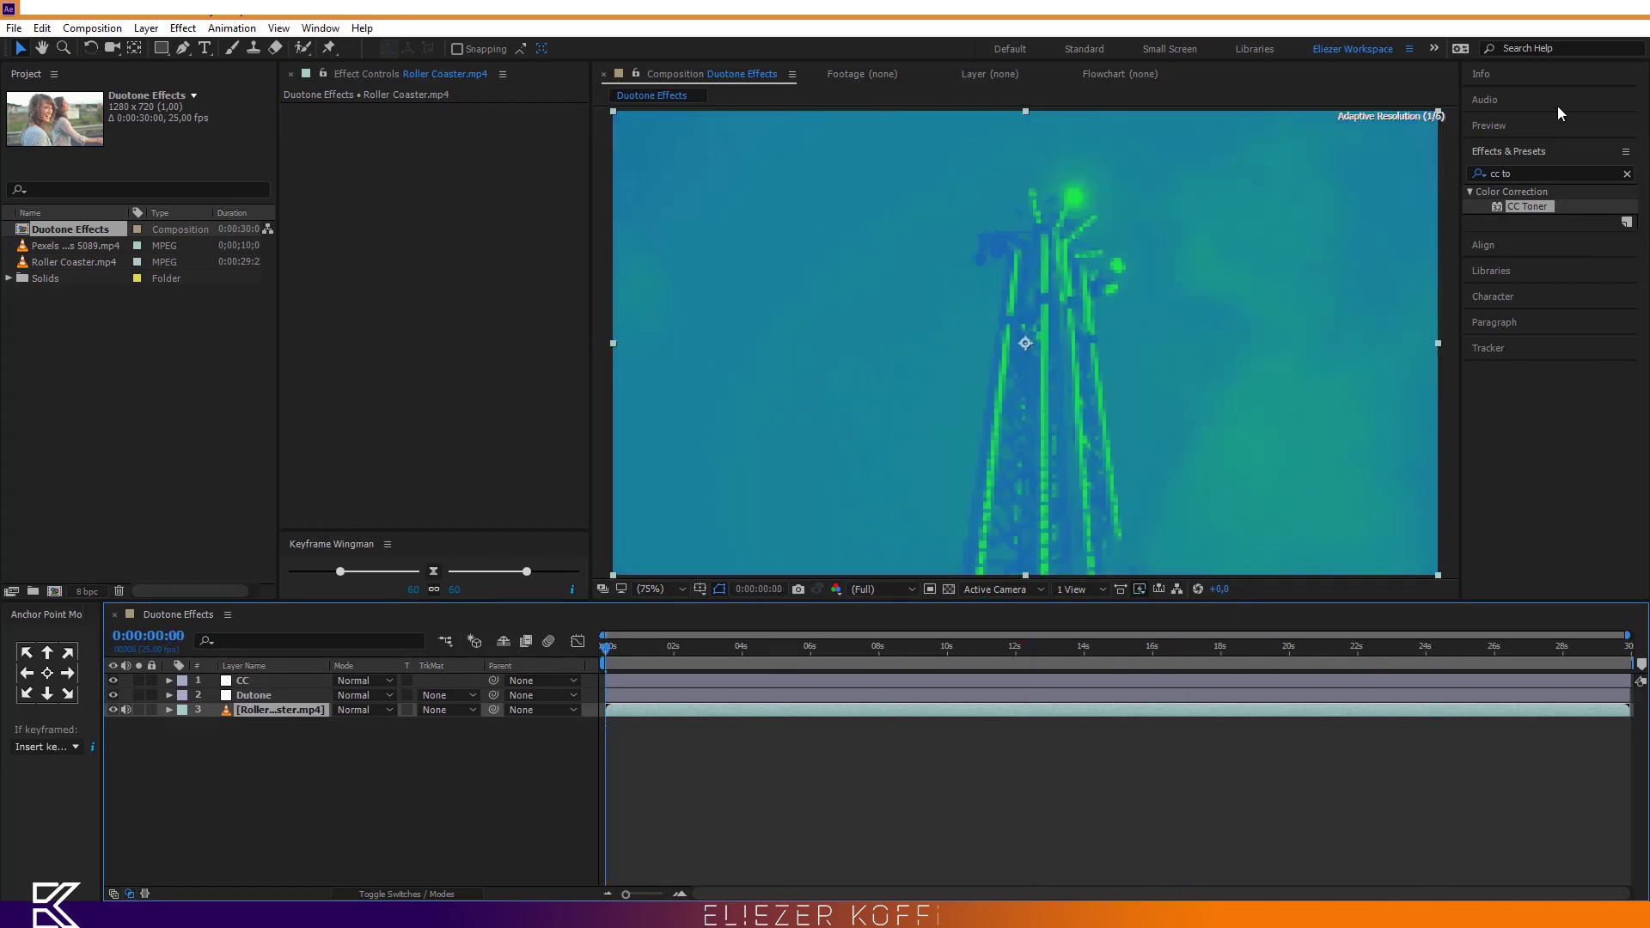
# - Play a preview of the composition from the start, stop it, and return the current time to 0:00:00:00
pyautogui.click(1543, 129)
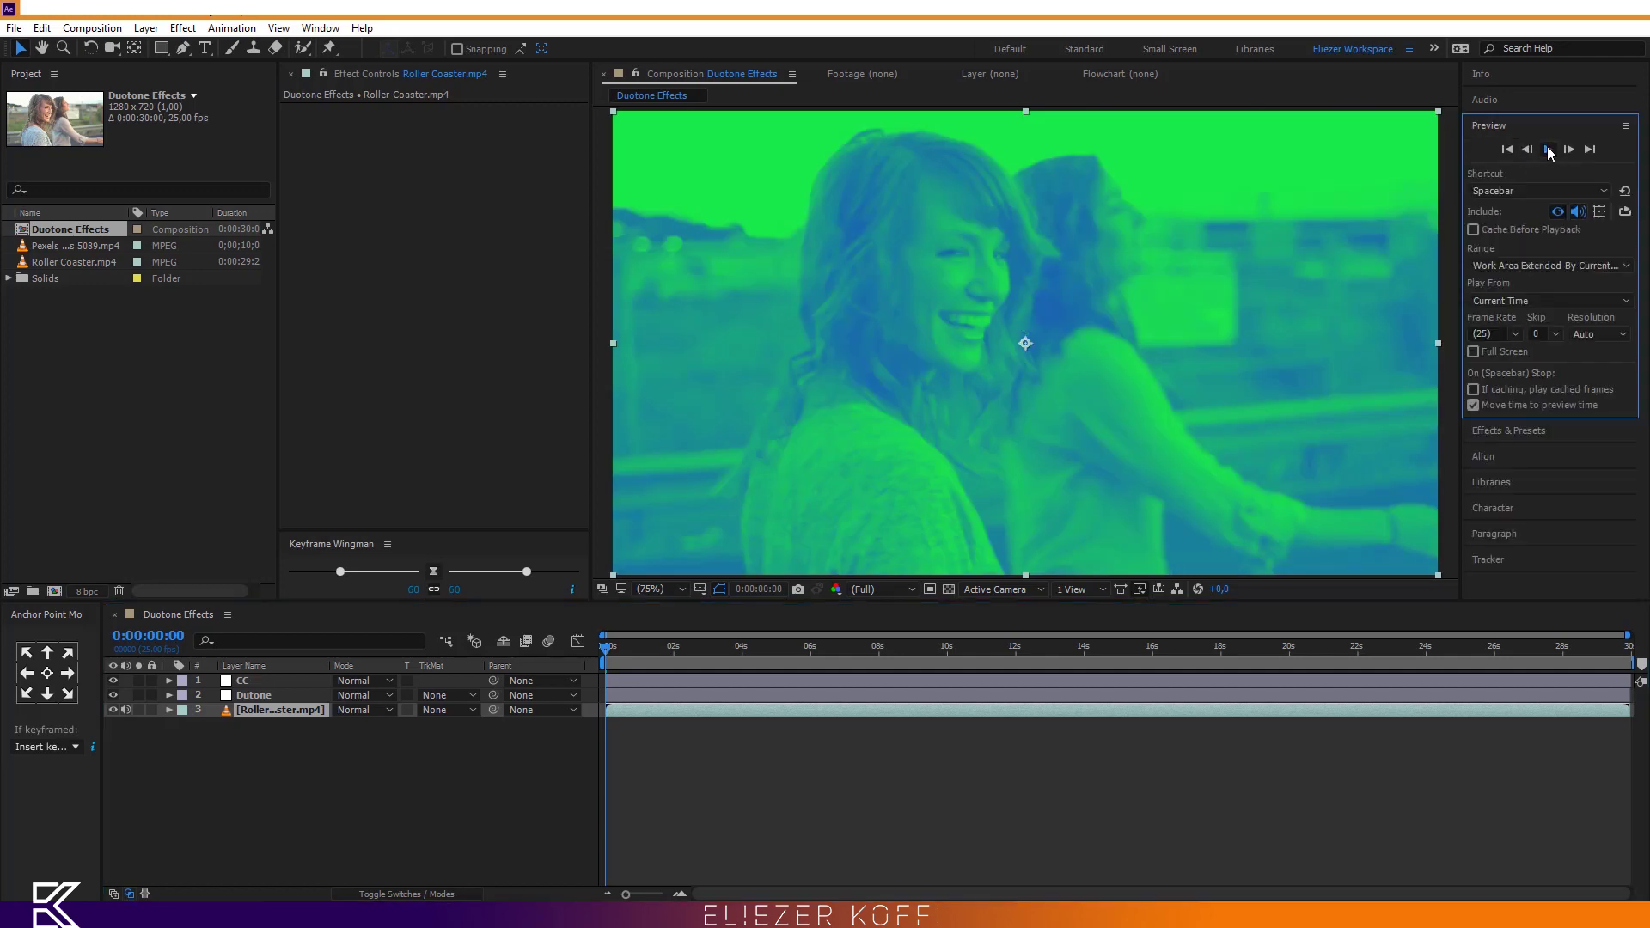
pyautogui.press('space')
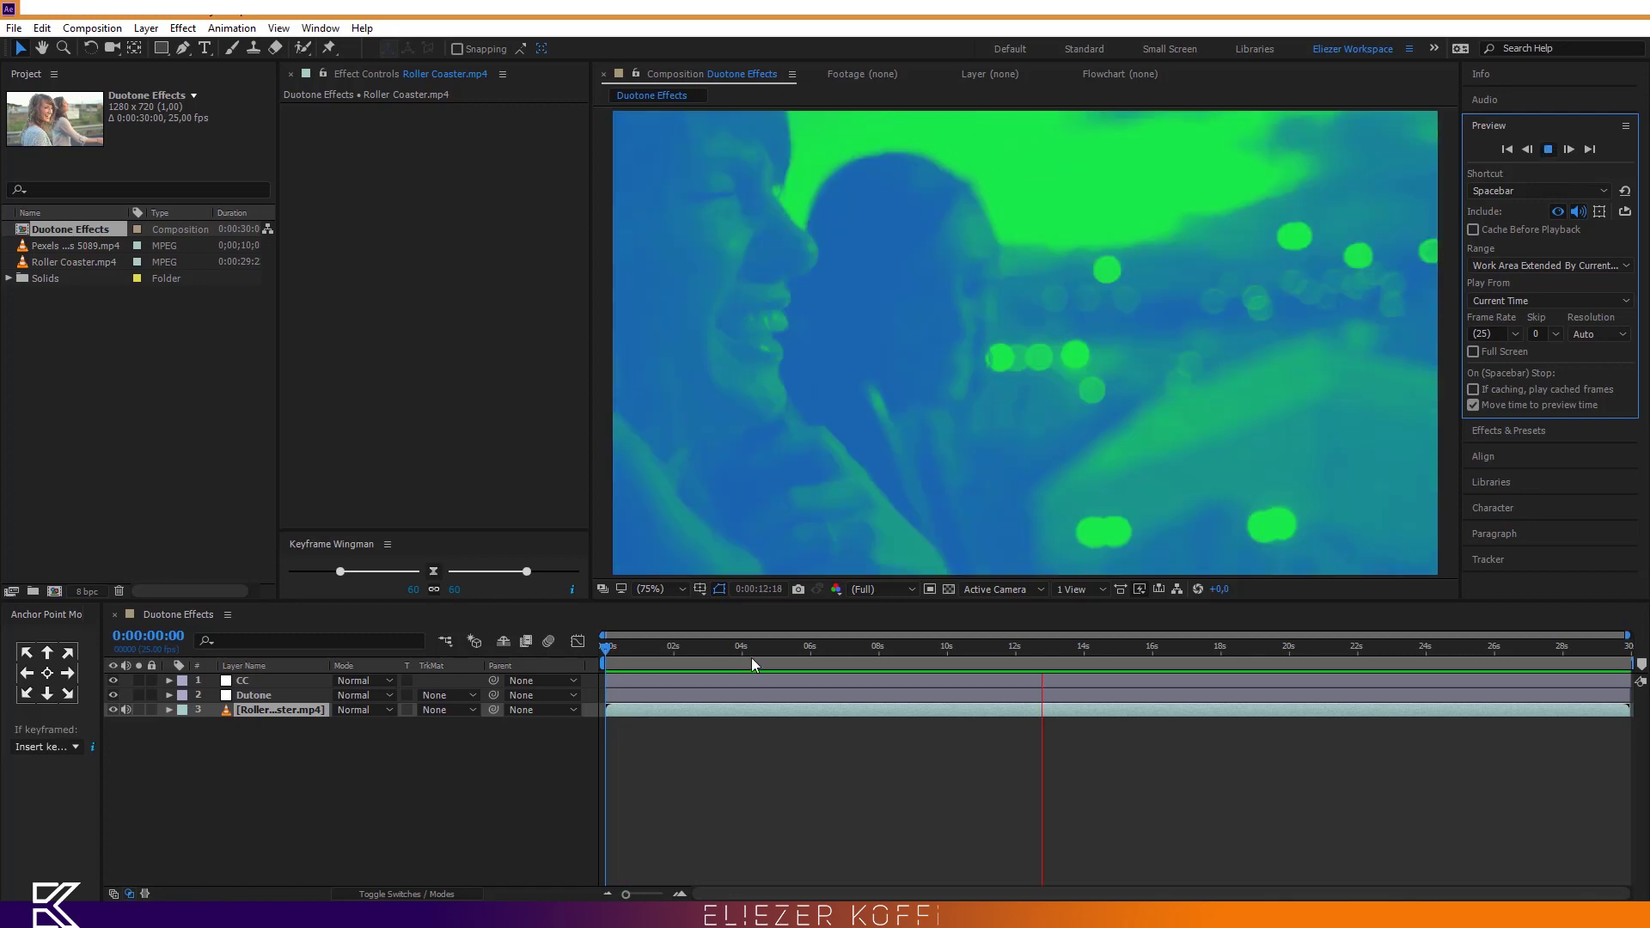
pyautogui.press('space')
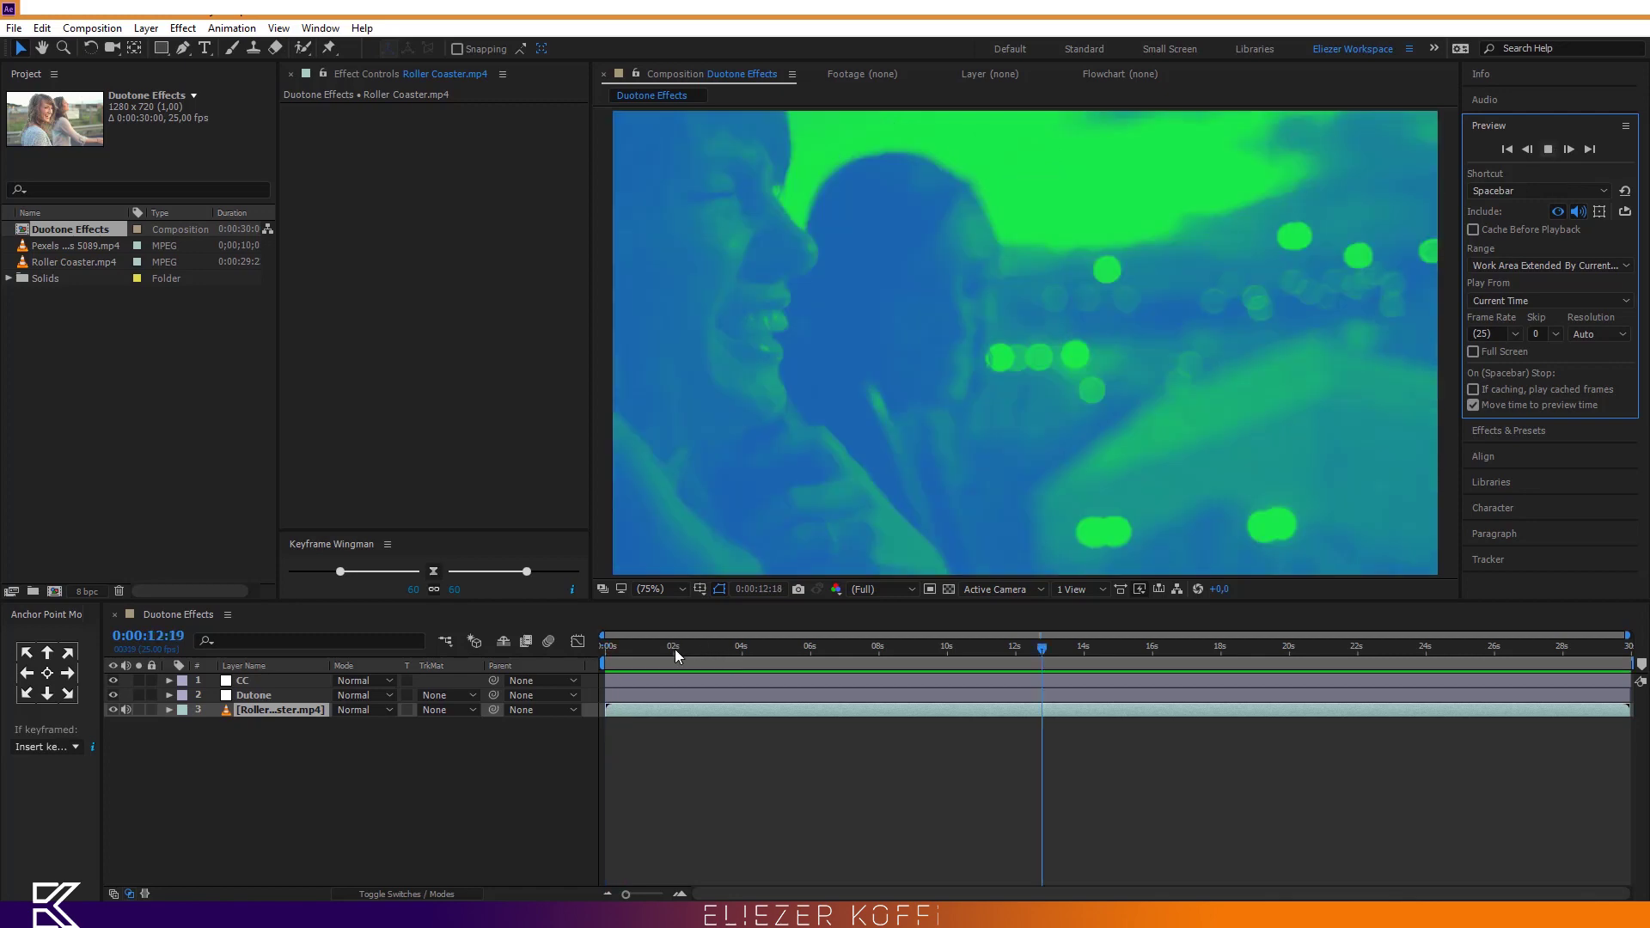
pyautogui.moveTo(635, 648); pyautogui.dragTo(590, 648)
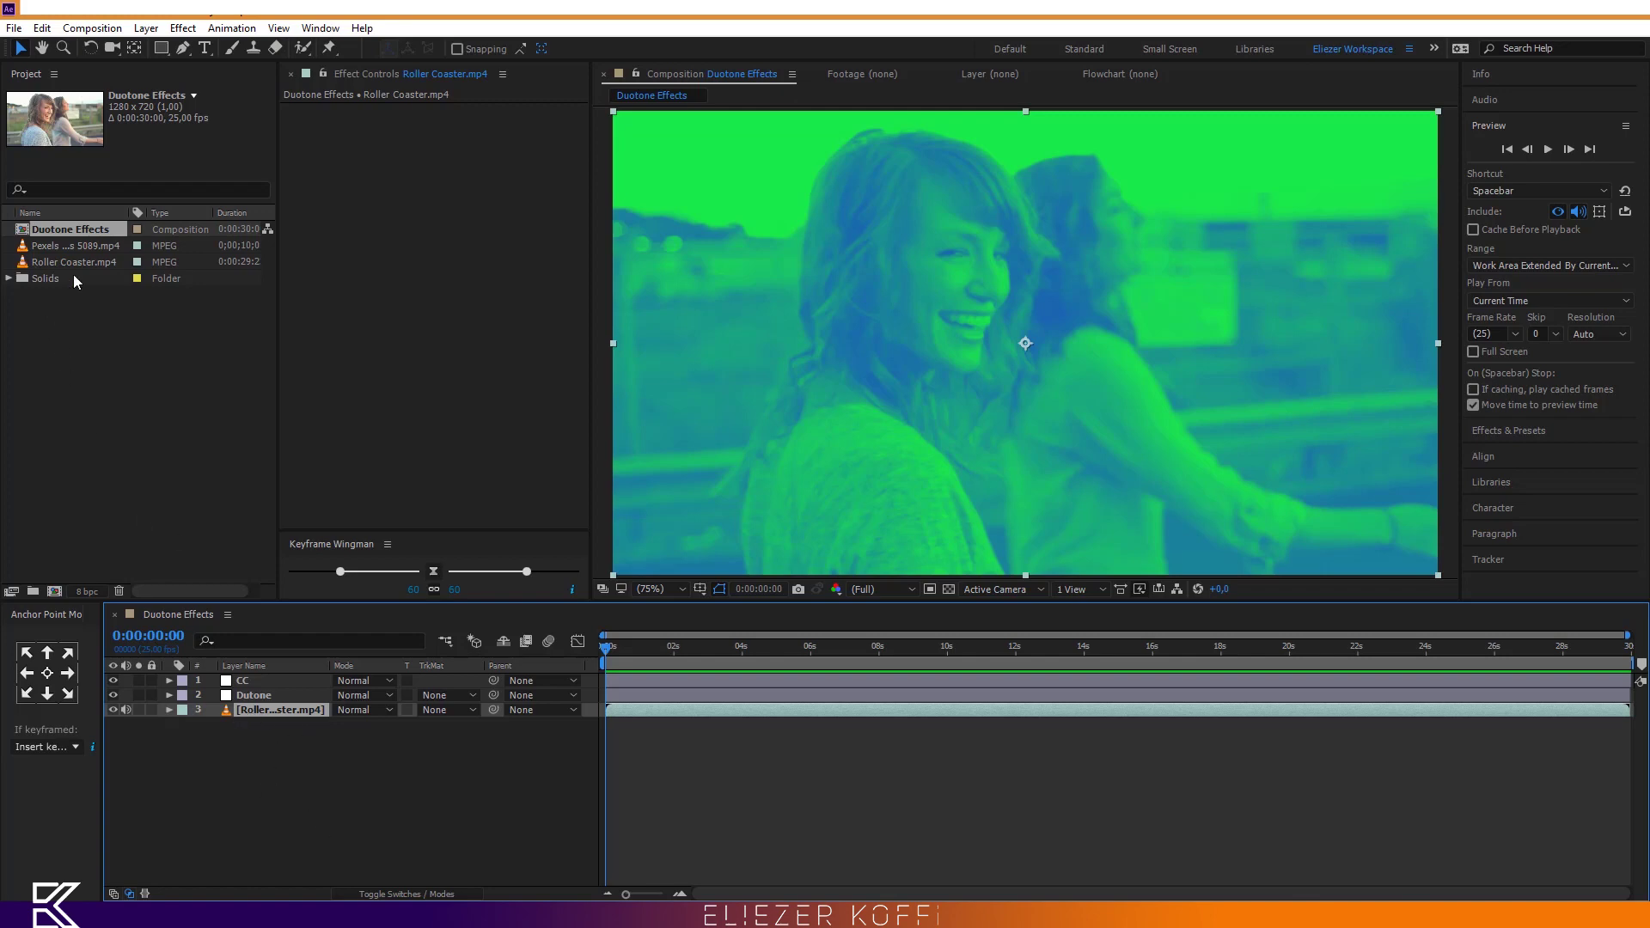
# - Replace the Roller Coaster.mp4 layer beneath the adjustment layers with the Pexels Videos 5089.mp4 footage
pyautogui.click(55, 249)
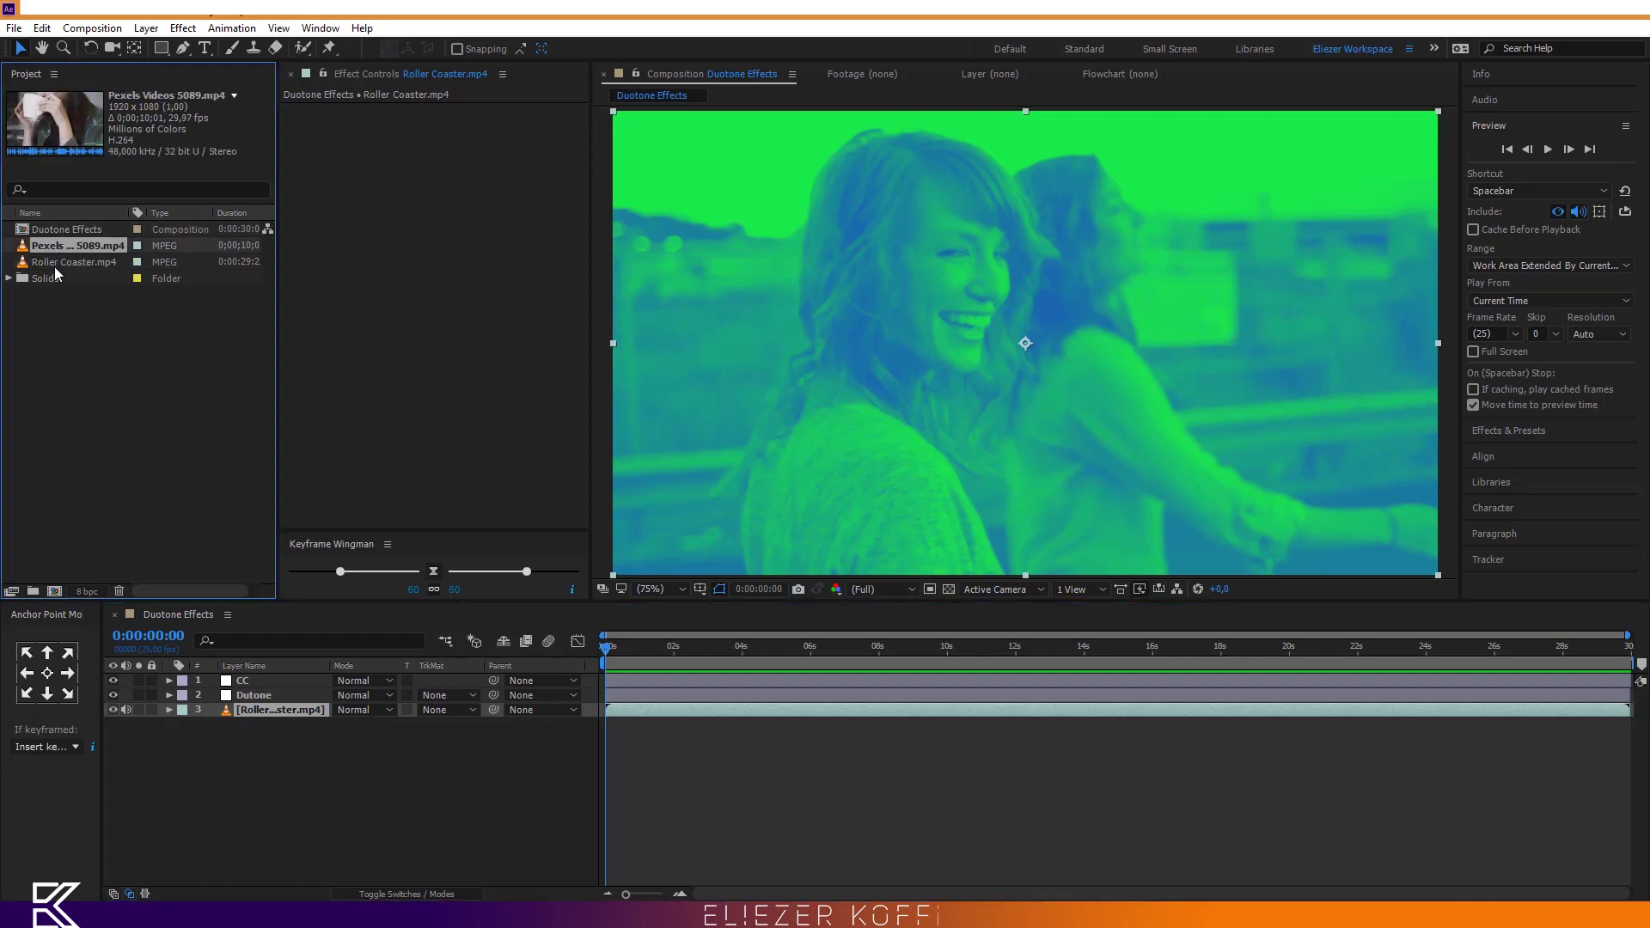
pyautogui.click(58, 267)
pyautogui.click(56, 249)
pyautogui.click(90, 285)
pyautogui.click(64, 246)
pyautogui.press('Return')
pyautogui.moveTo(60, 260); pyautogui.dragTo(101, 364)
pyautogui.click(60, 247)
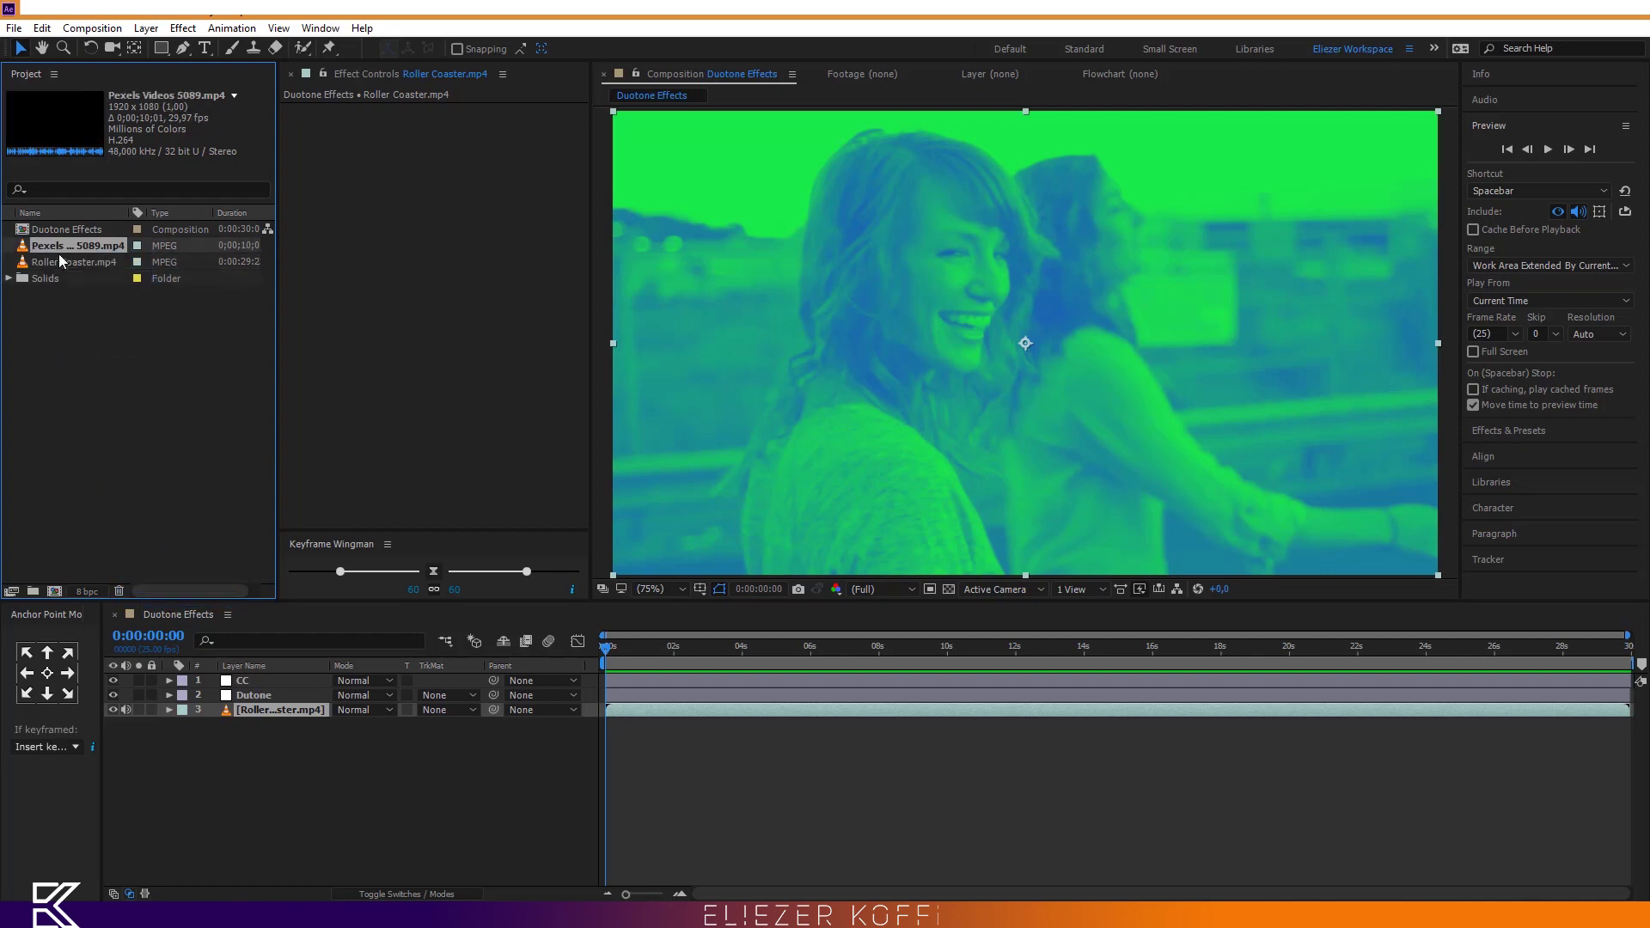
pyautogui.moveTo(62, 250); pyautogui.dragTo(263, 714)
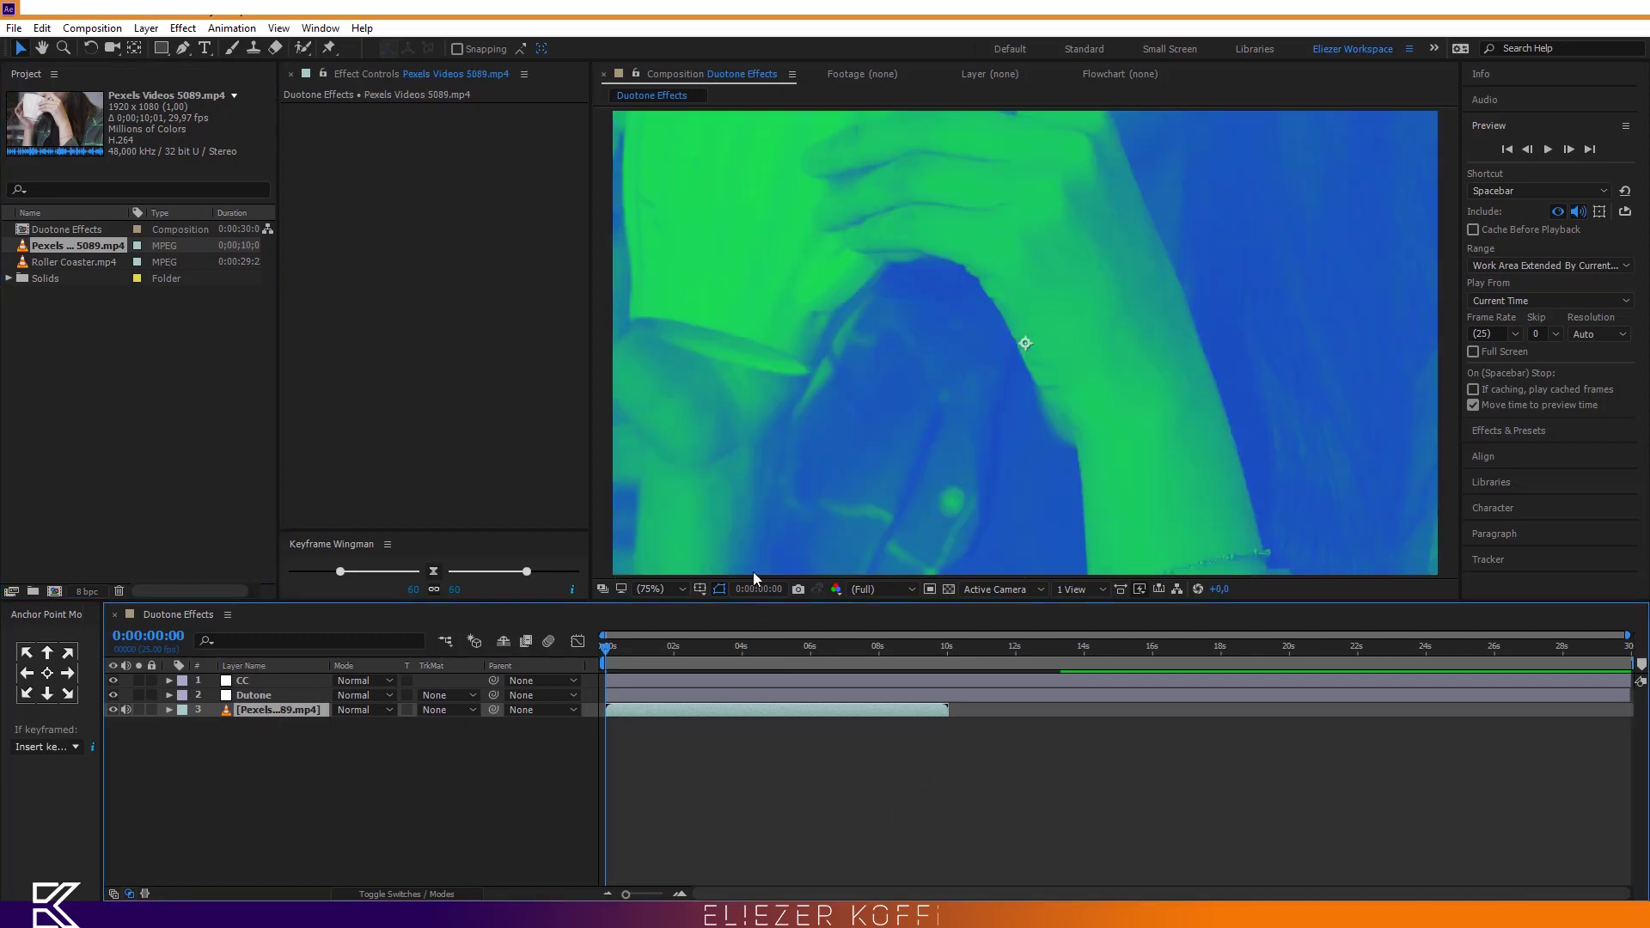
# - Scale the Pexels Videos 5089.mp4 layer down to fit the composition frame
pyautogui.click(726, 650)
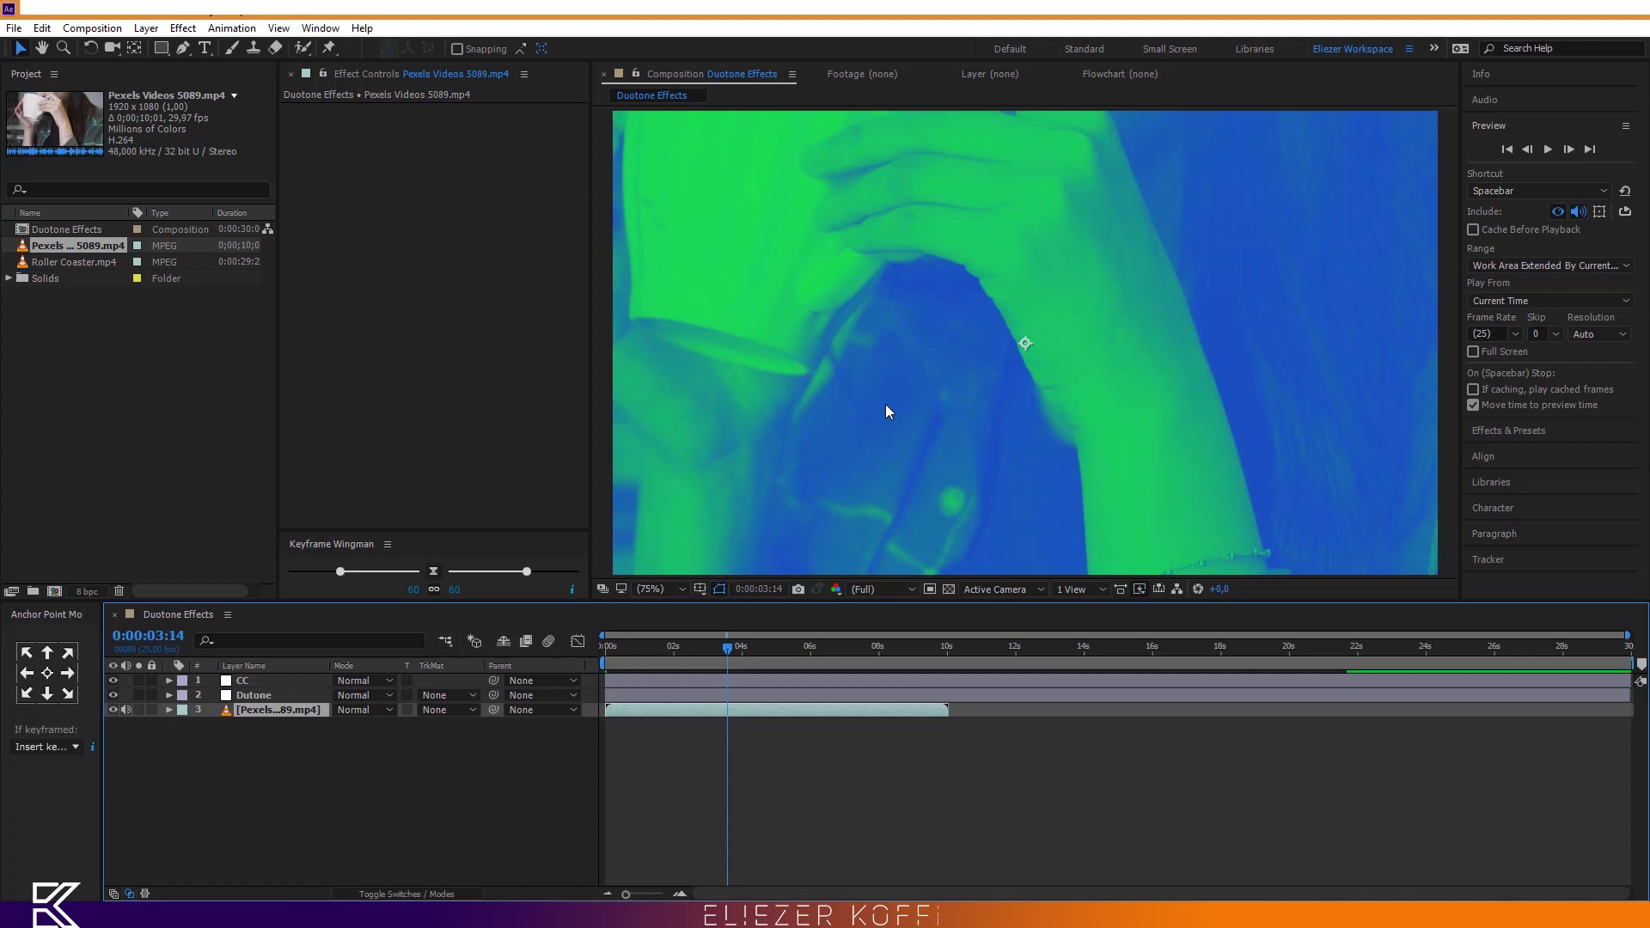
pyautogui.press(',')
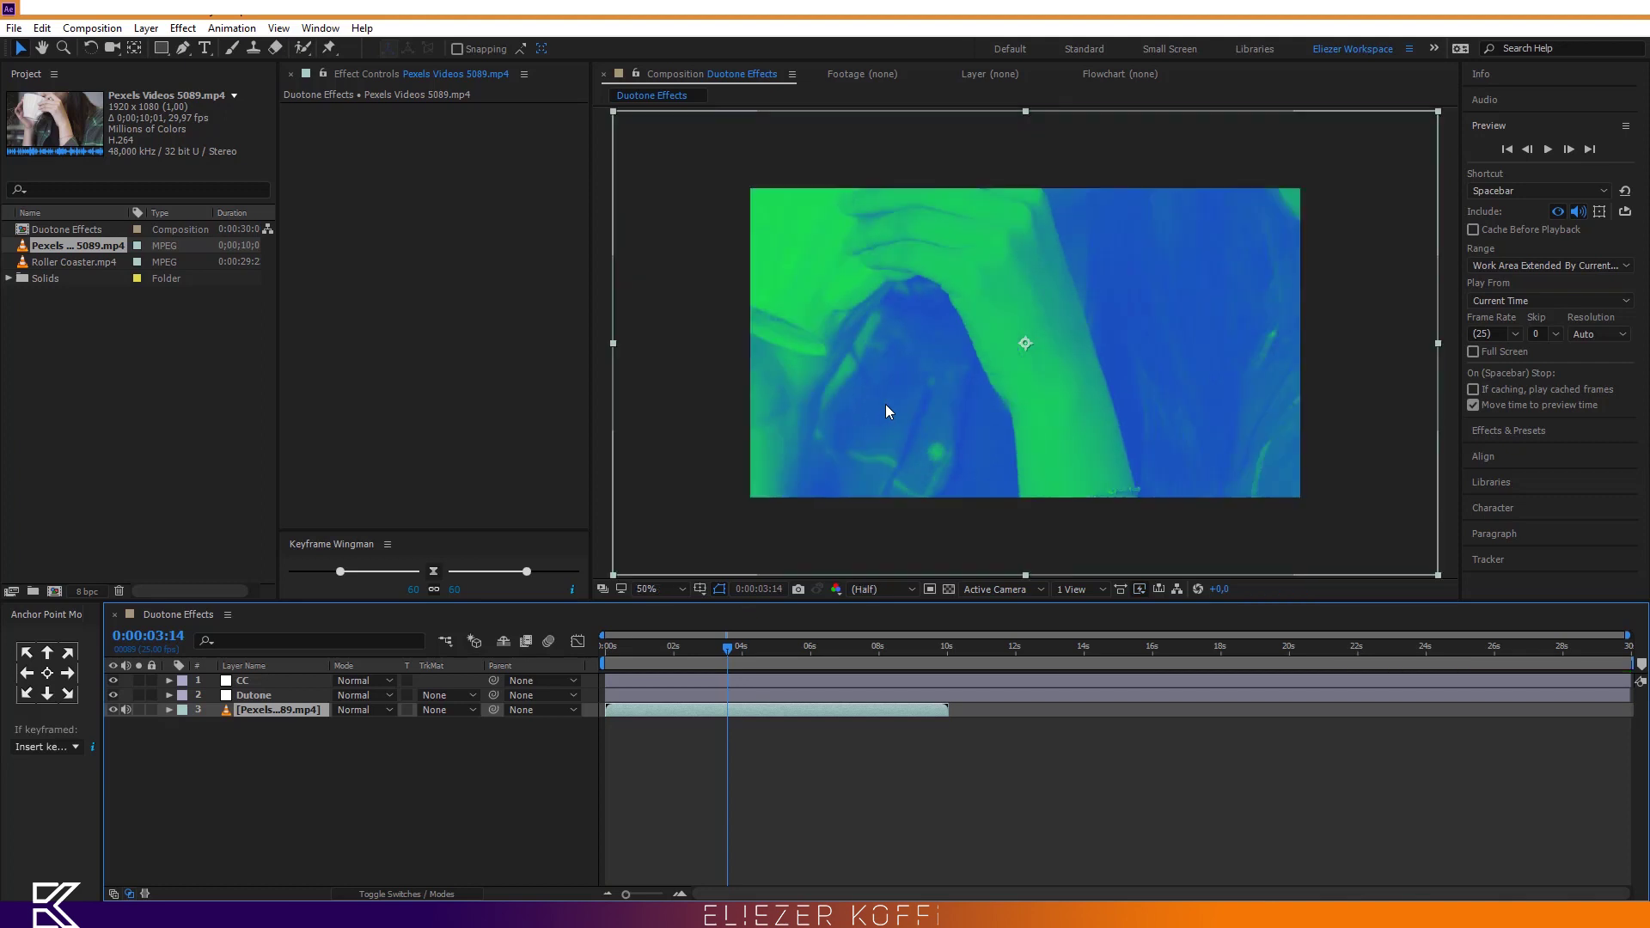
pyautogui.click(260, 736)
# - Preview and scrub the first seconds of the Pexels footage to check the duotone effect on it
pyautogui.click(684, 646)
pyautogui.click(612, 653)
pyautogui.press('space')
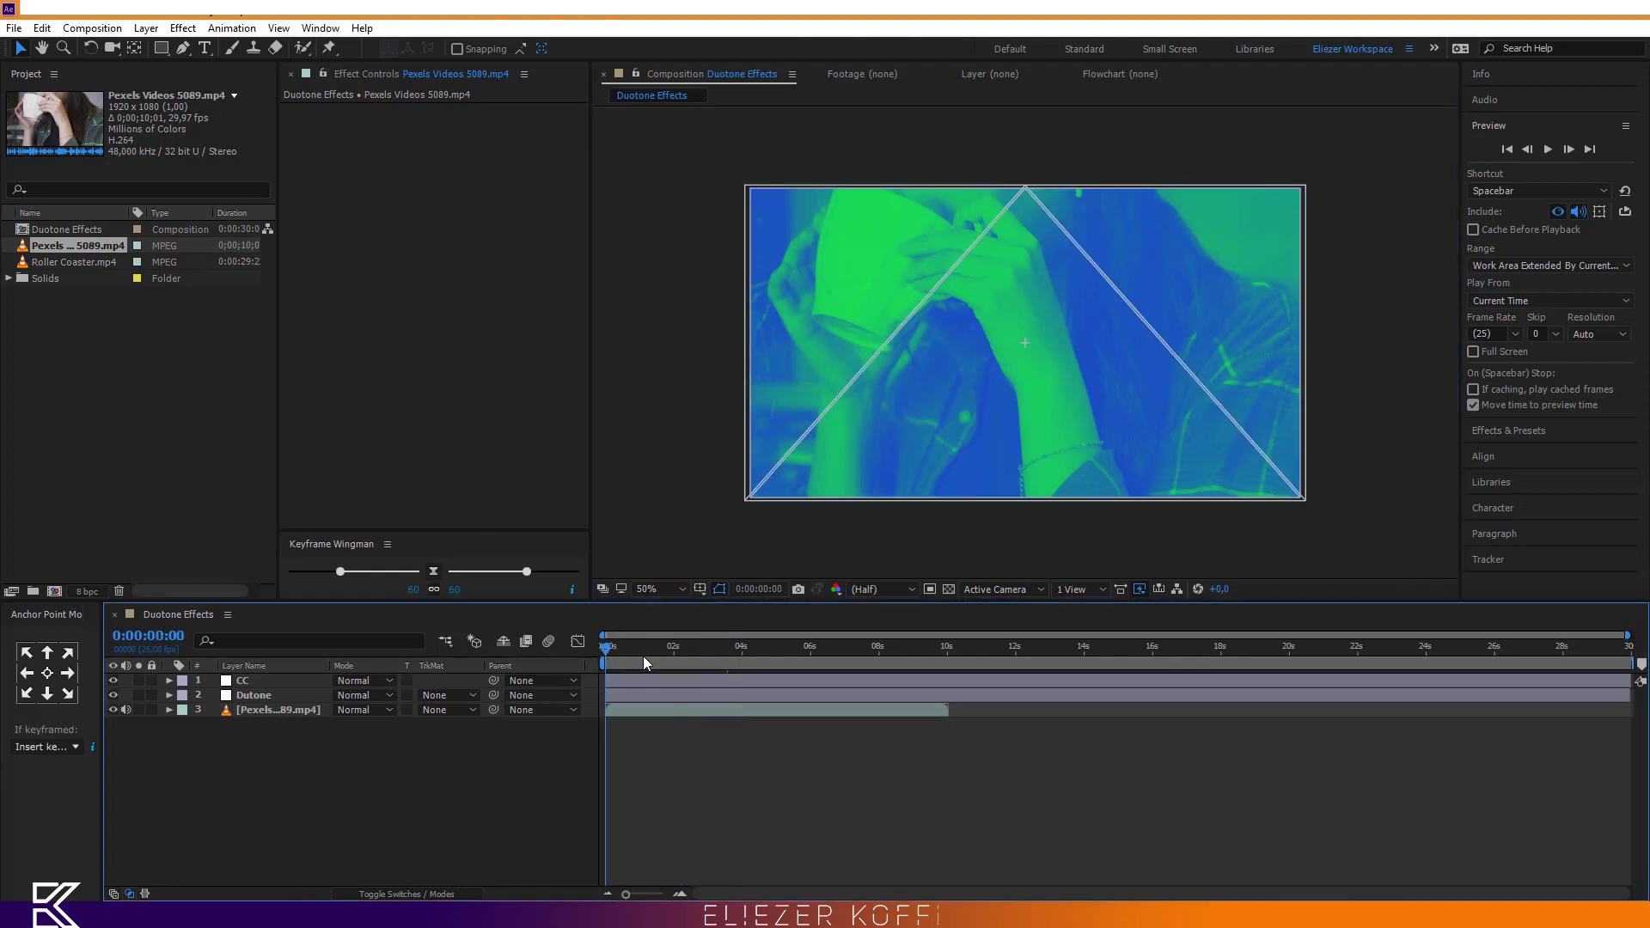
pyautogui.moveTo(842, 651); pyautogui.dragTo(739, 657)
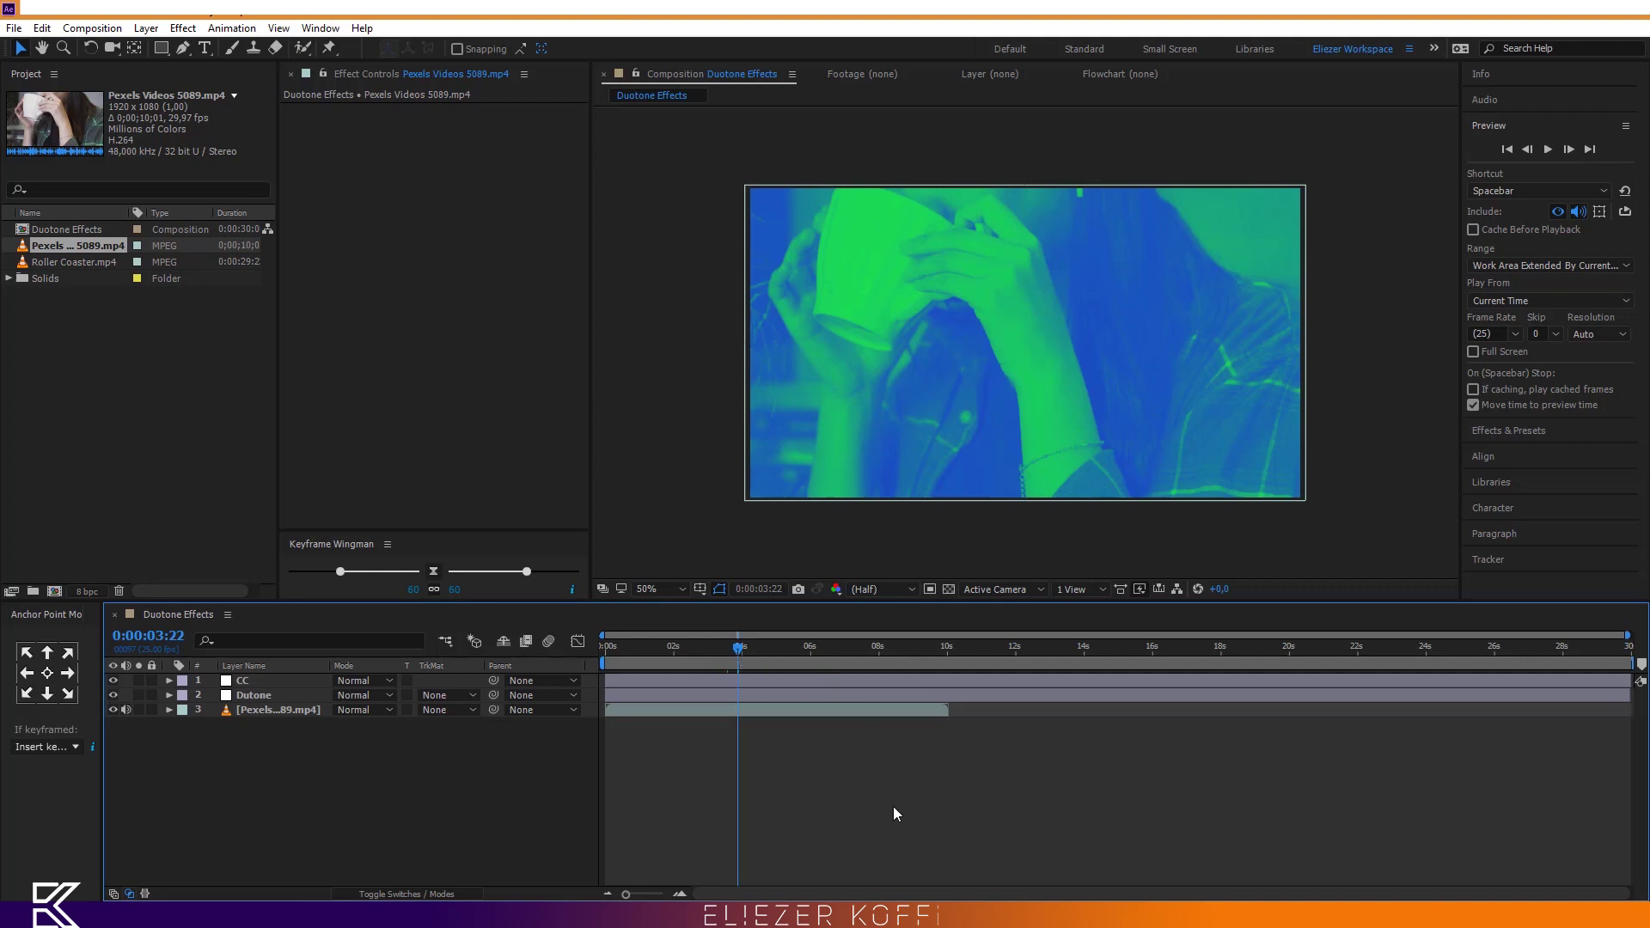
pyautogui.click(731, 653)
pyautogui.click(730, 653)
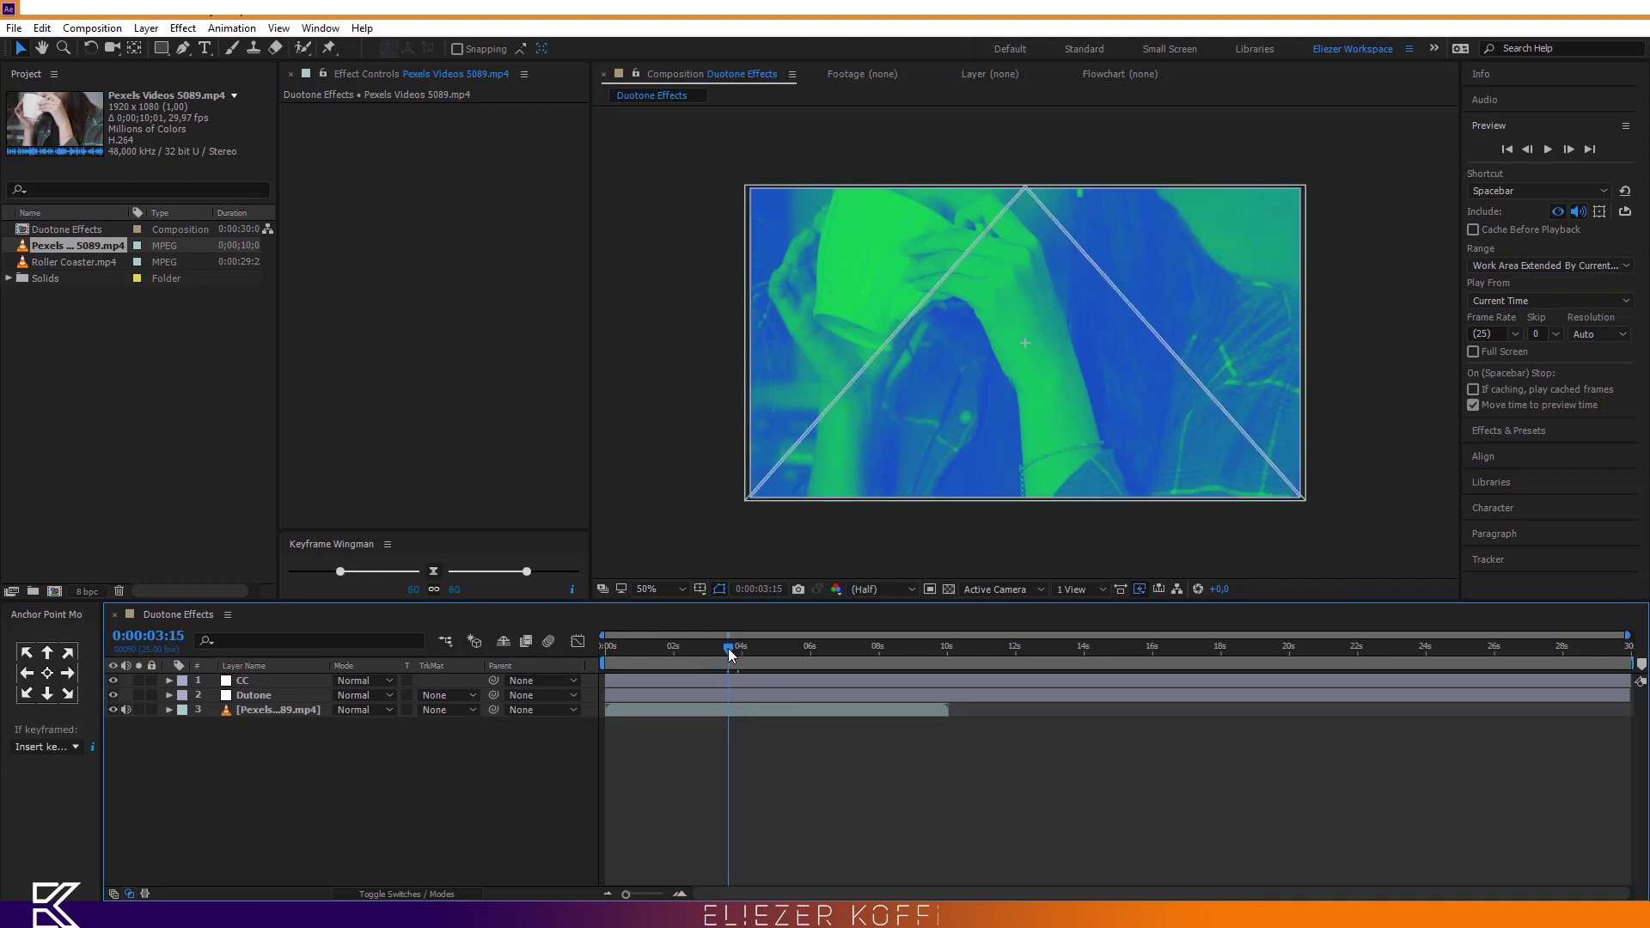